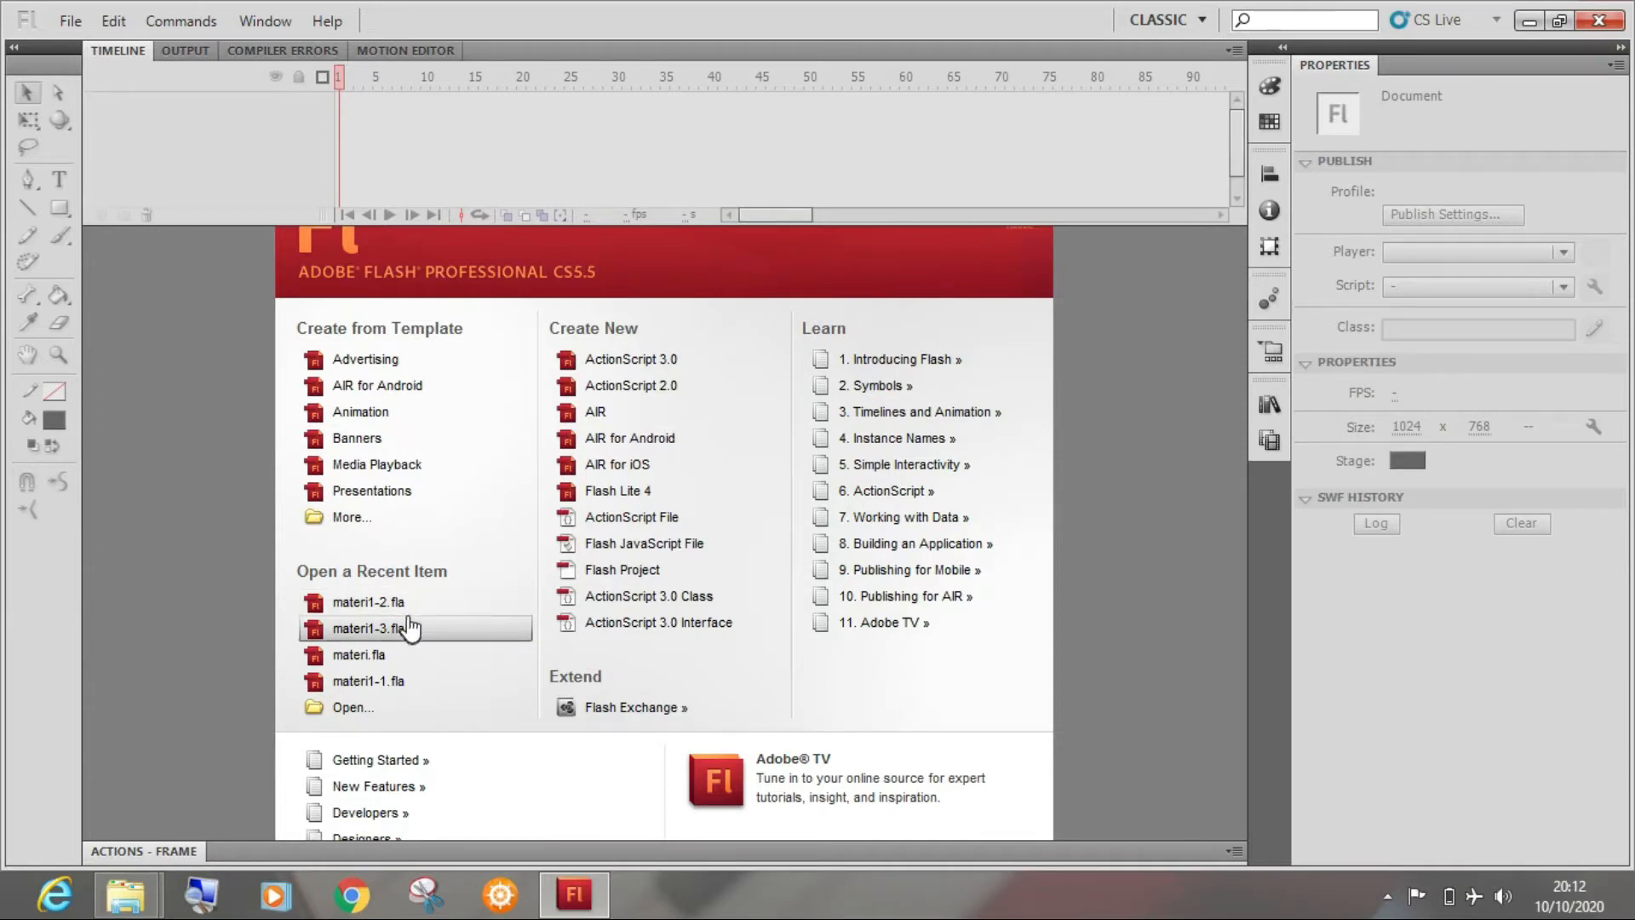
# Open the recent document materi1-2.fla and set the stage magnification to Show Frame
pyautogui.click(410, 605)
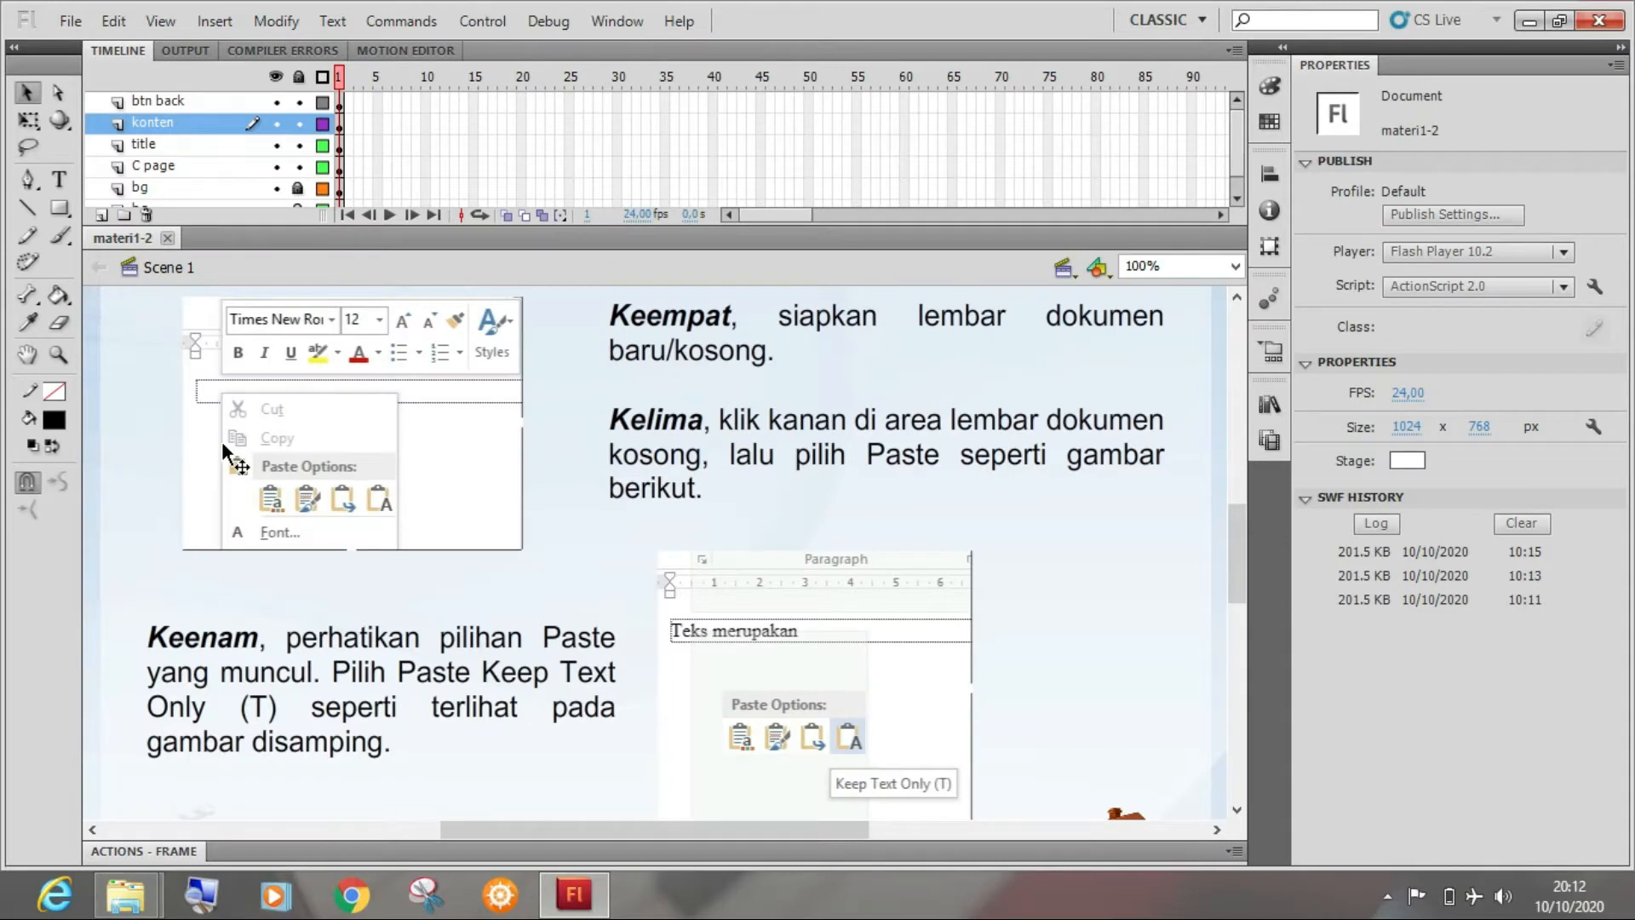
pyautogui.click(1233, 269)
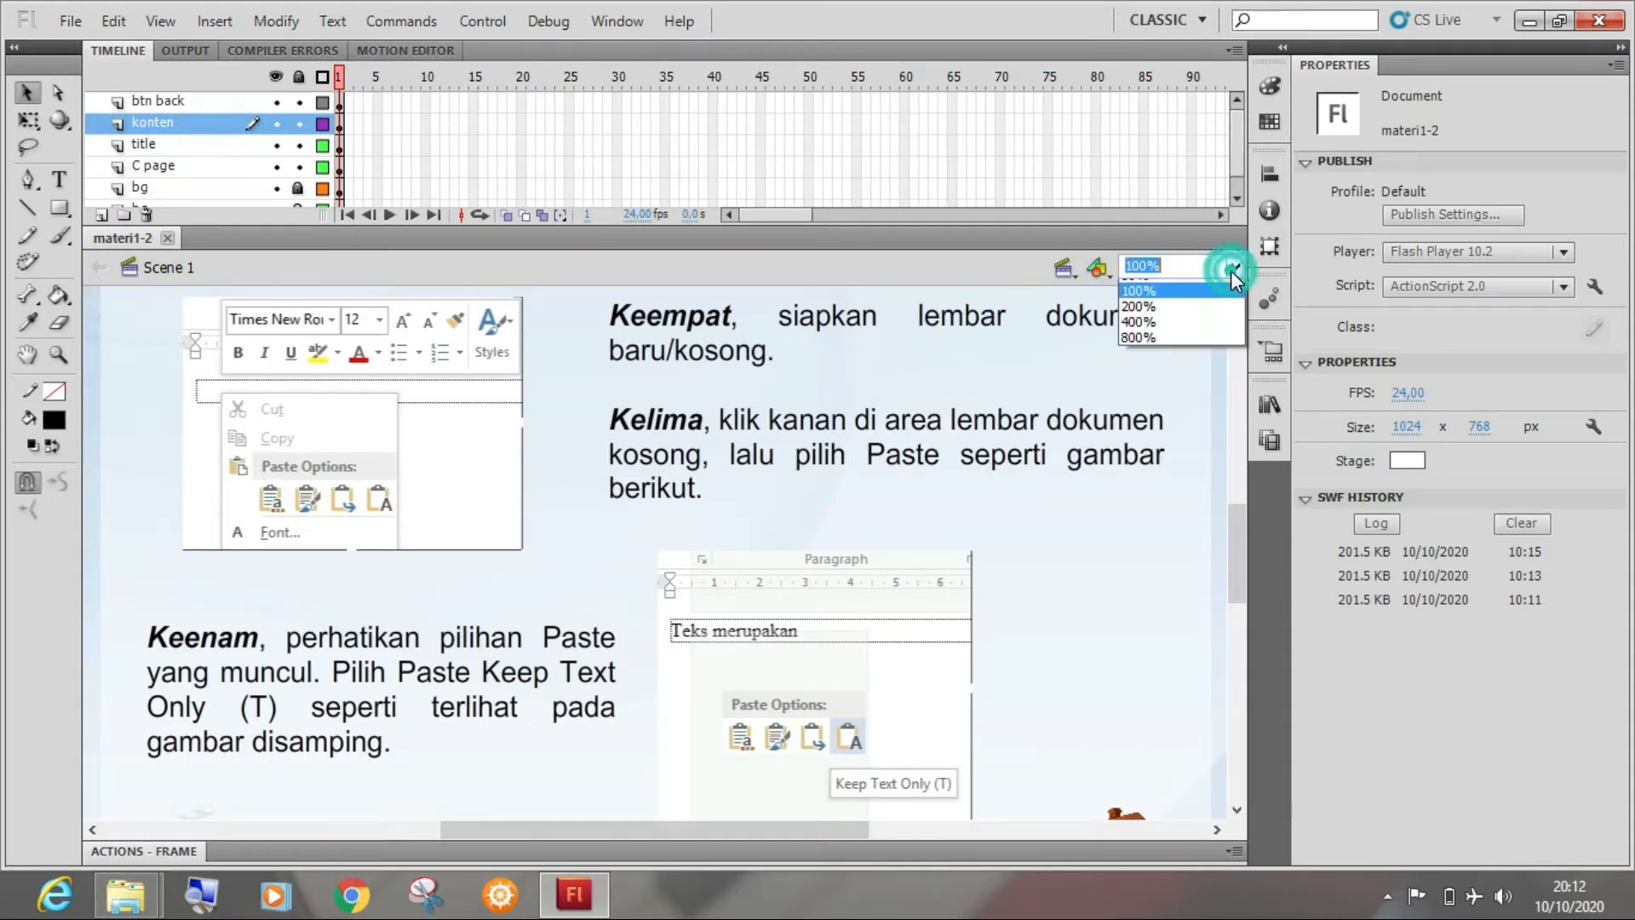
pyautogui.click(1213, 303)
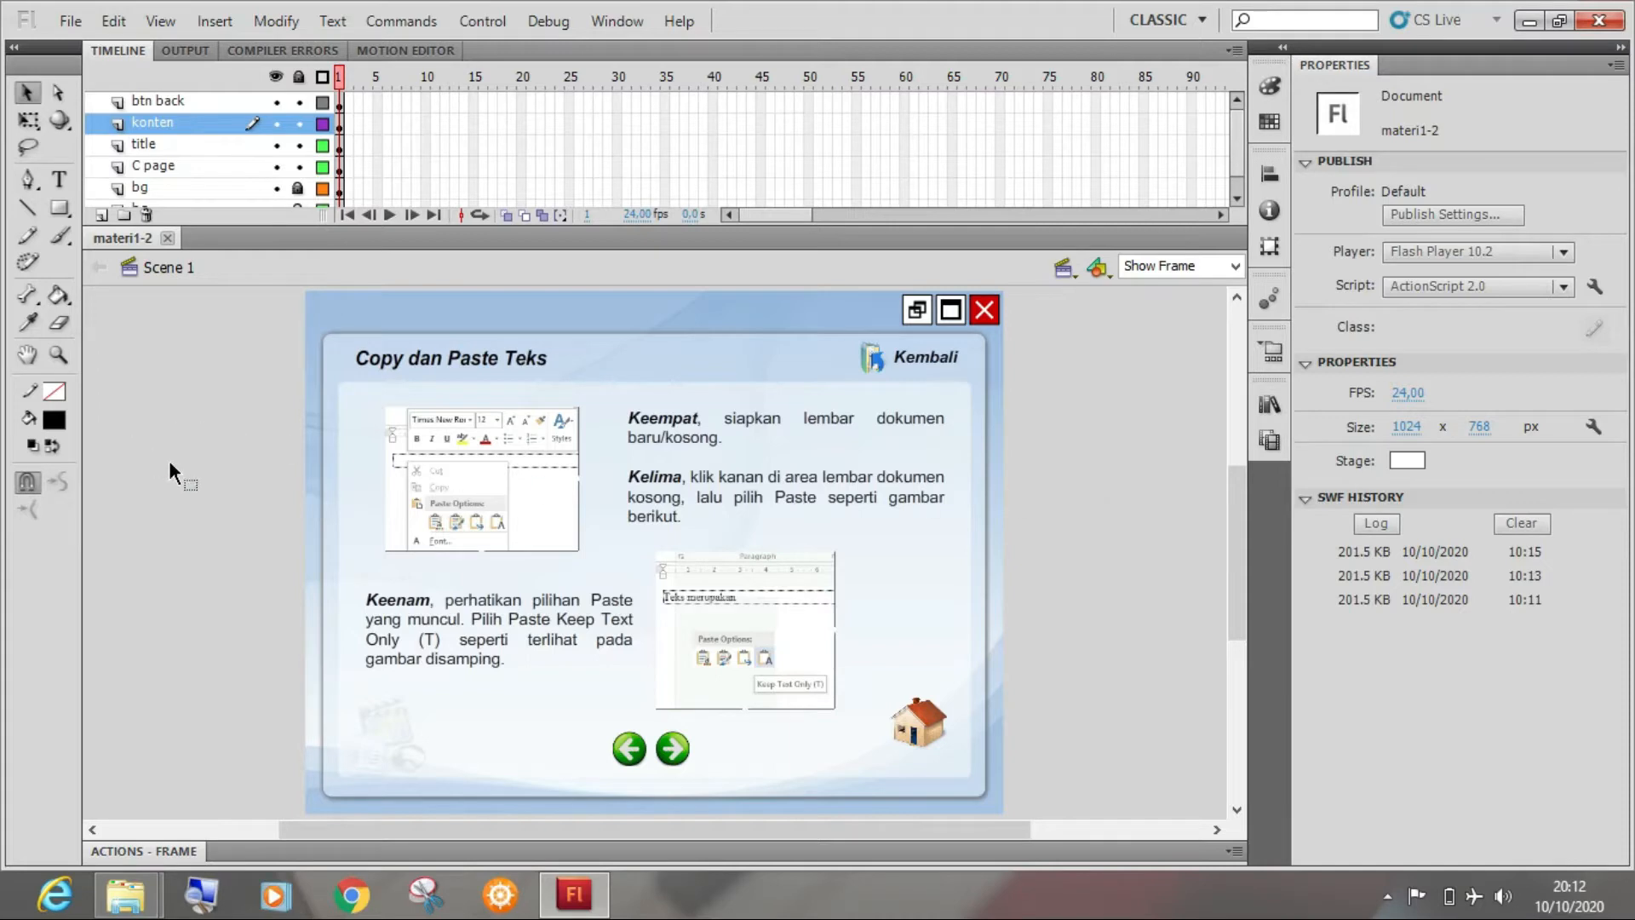
# Save a copy of the document as materi1-3 in the New Project 2020 folder
pyautogui.hotkey('ctrl', 'shift', 's')
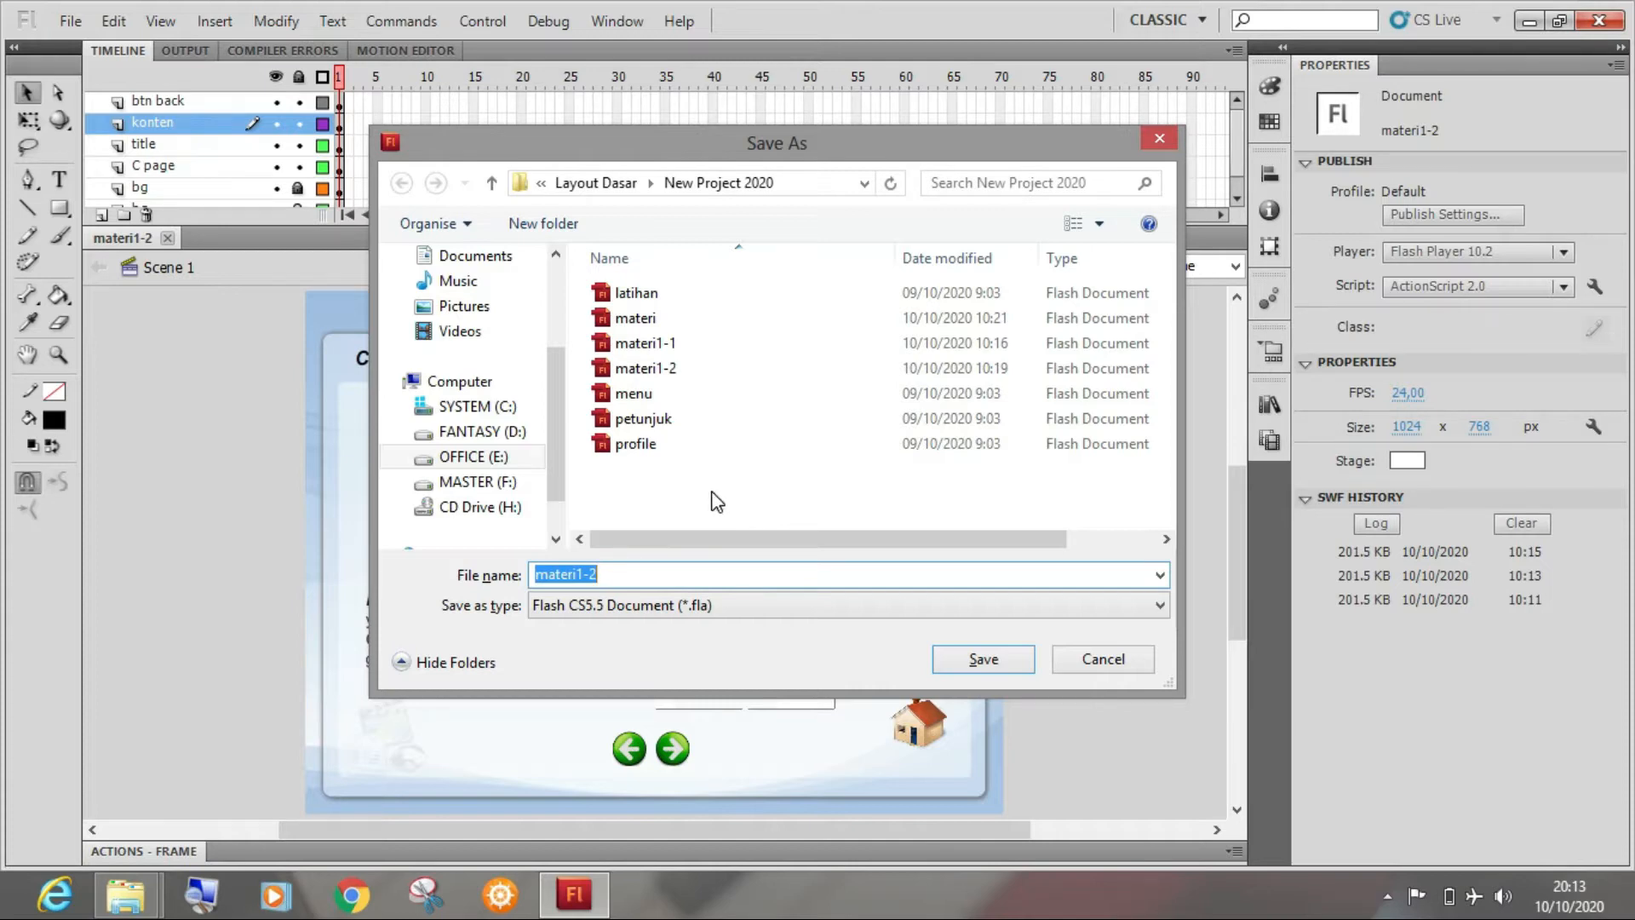
pyautogui.click(643, 574)
pyautogui.press('BackSpace')
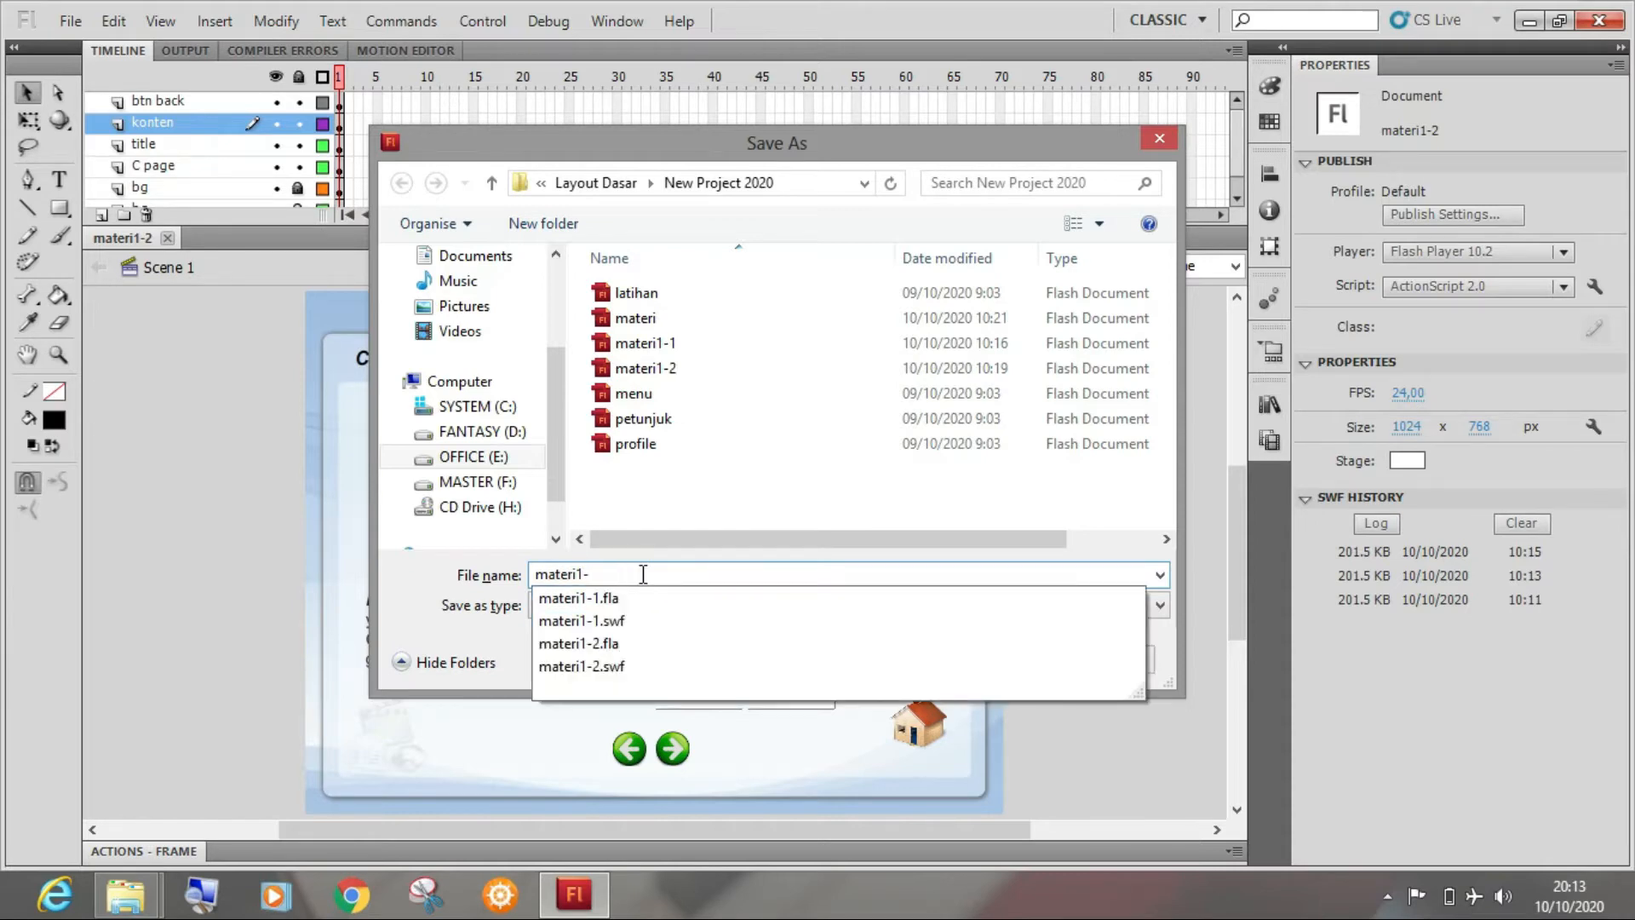
pyautogui.write('3')
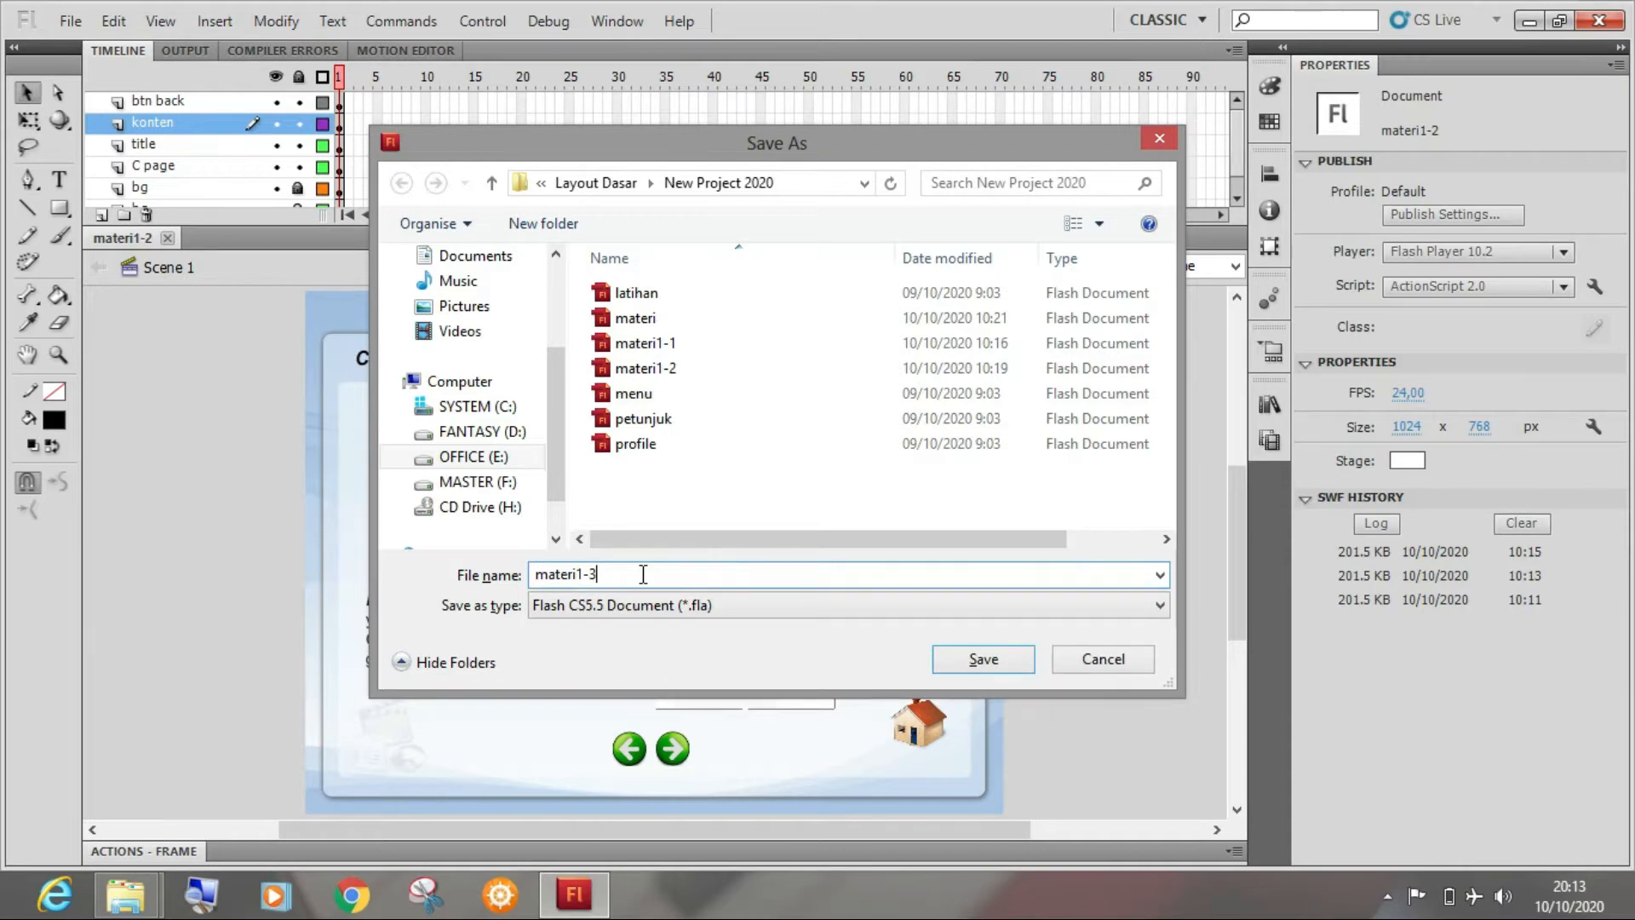
pyautogui.click(1007, 660)
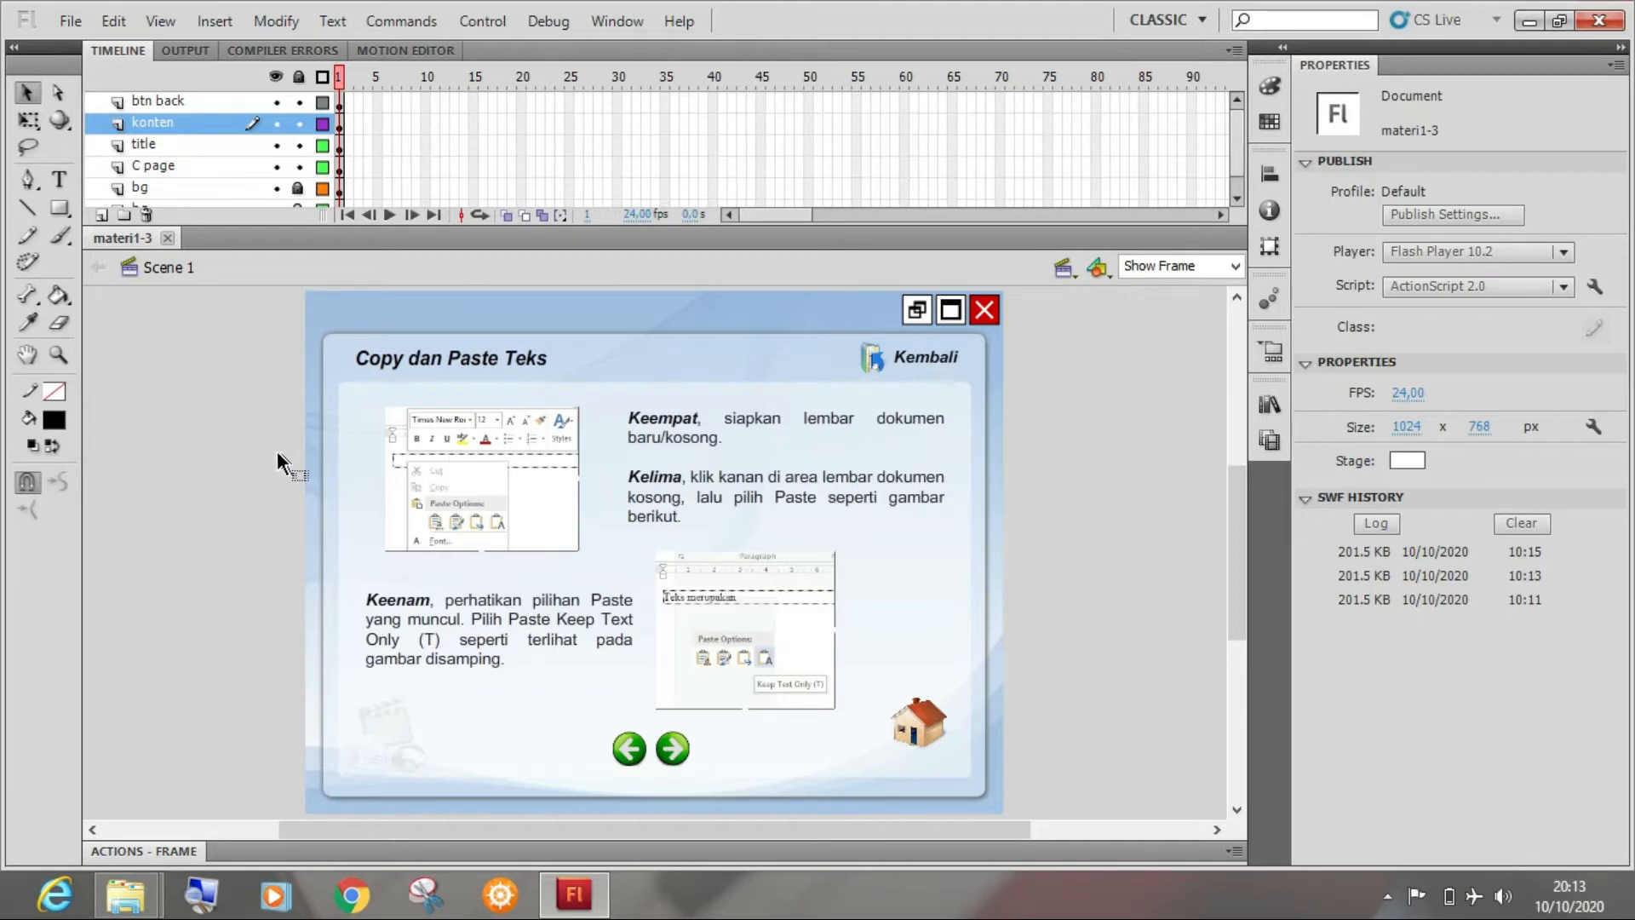
# Delete the two screenshot images and the two text blocks from the konten layer of the page
pyautogui.click(464, 467)
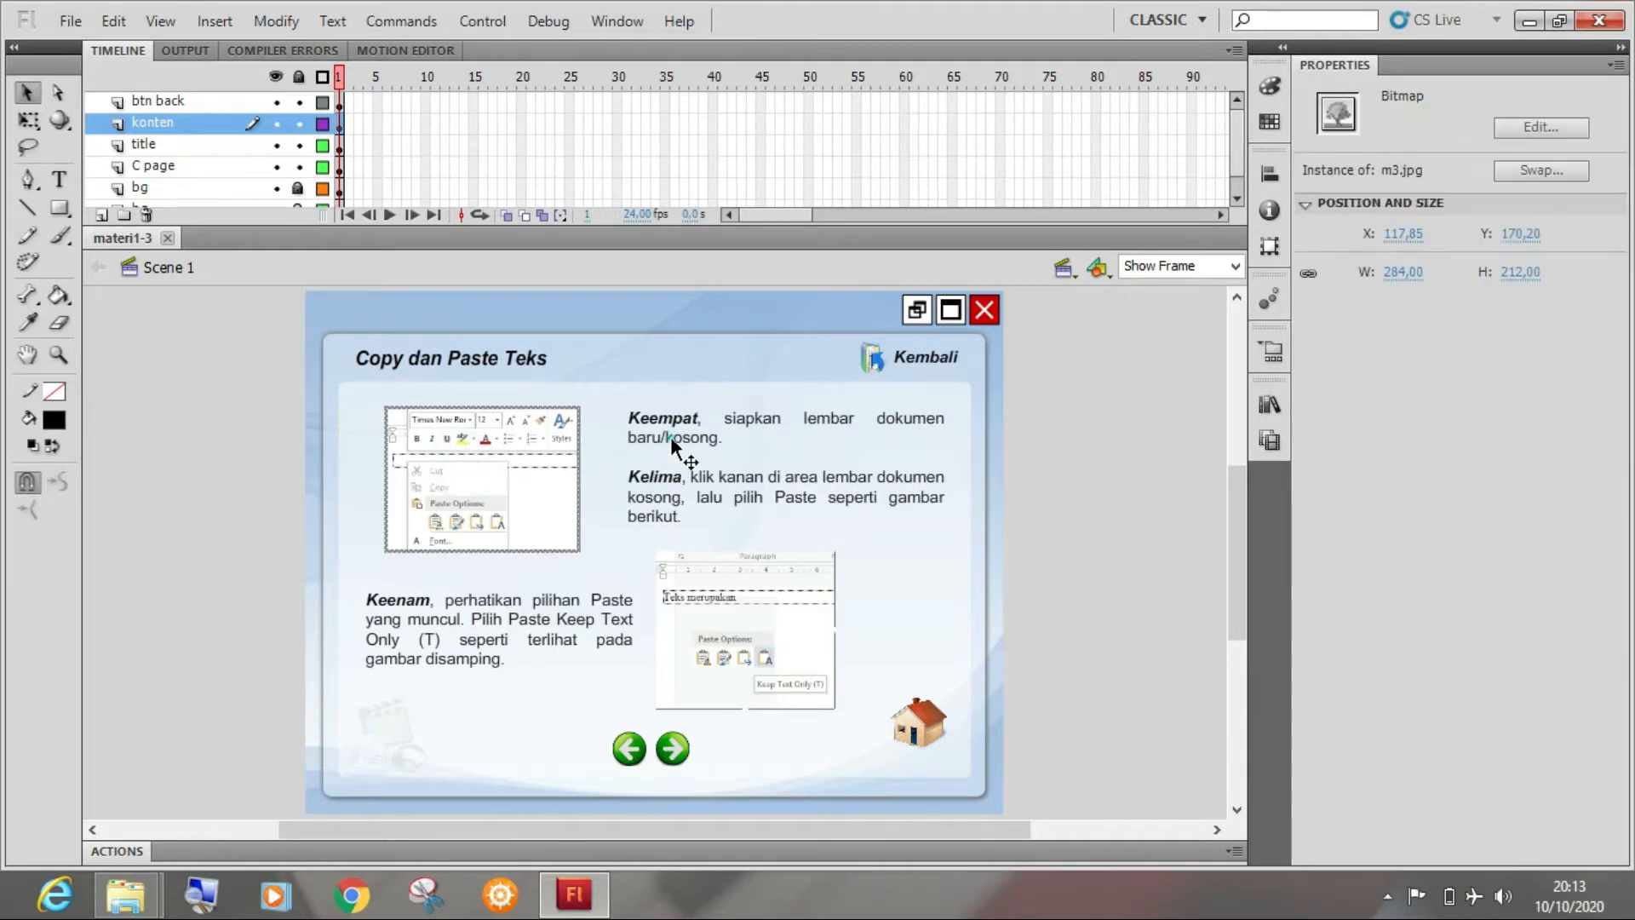
pyautogui.keyDown('shift'); pyautogui.click(726, 509); pyautogui.keyUp('shift')
pyautogui.keyDown('shift'); pyautogui.click(764, 626); pyautogui.keyUp('shift')
pyautogui.keyDown('shift'); pyautogui.click(527, 625); pyautogui.keyUp('shift')
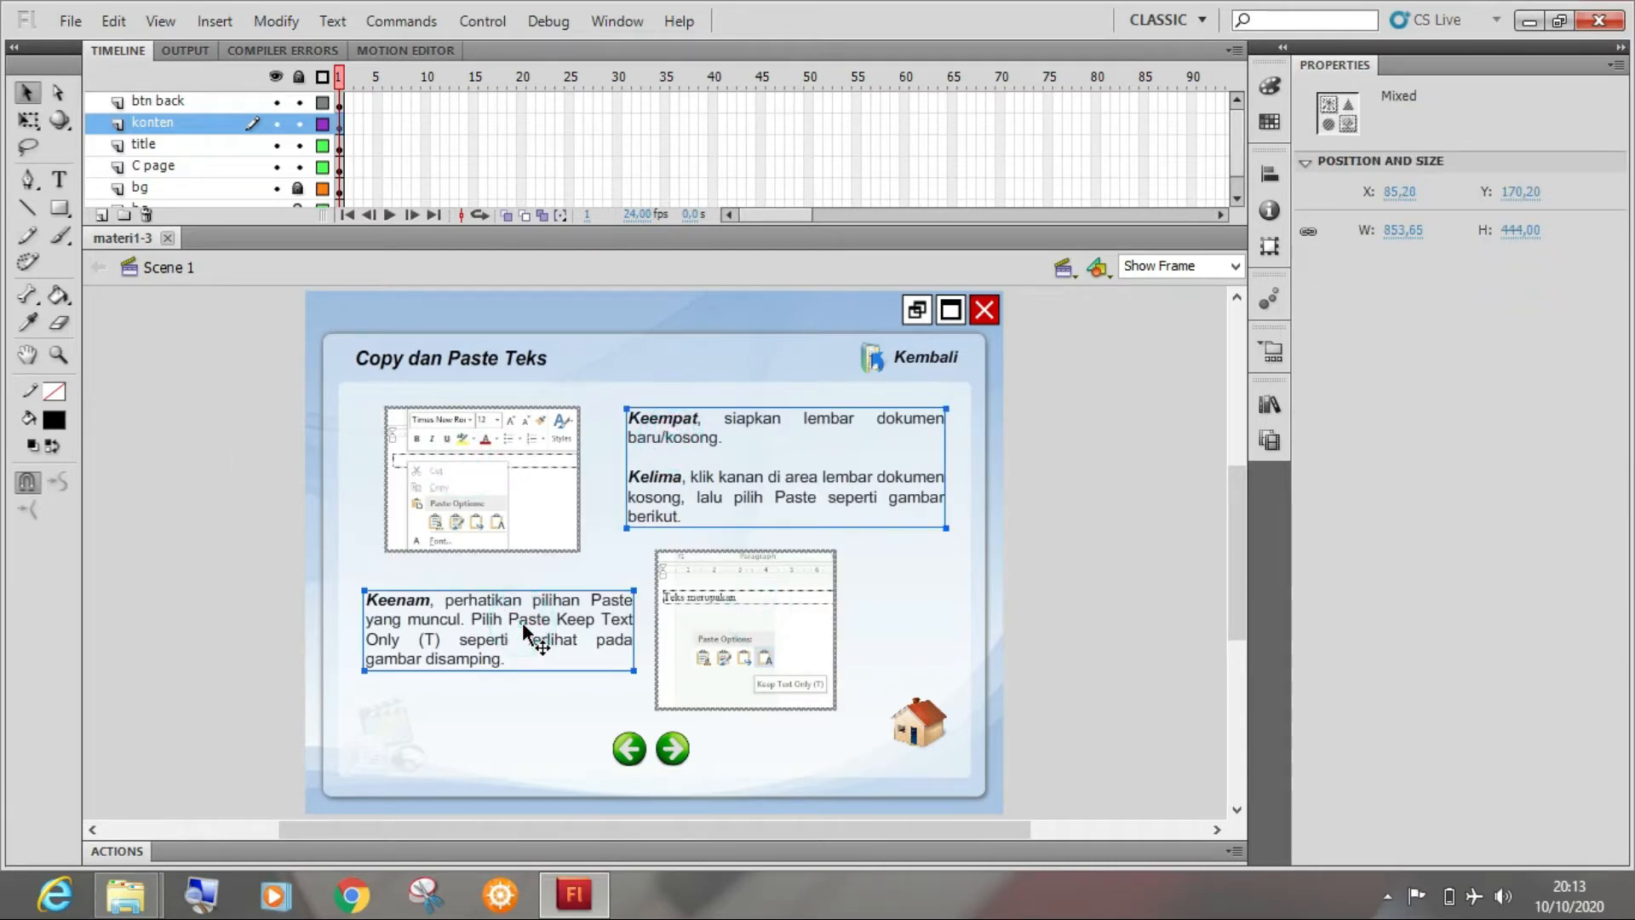
pyautogui.press('Delete')
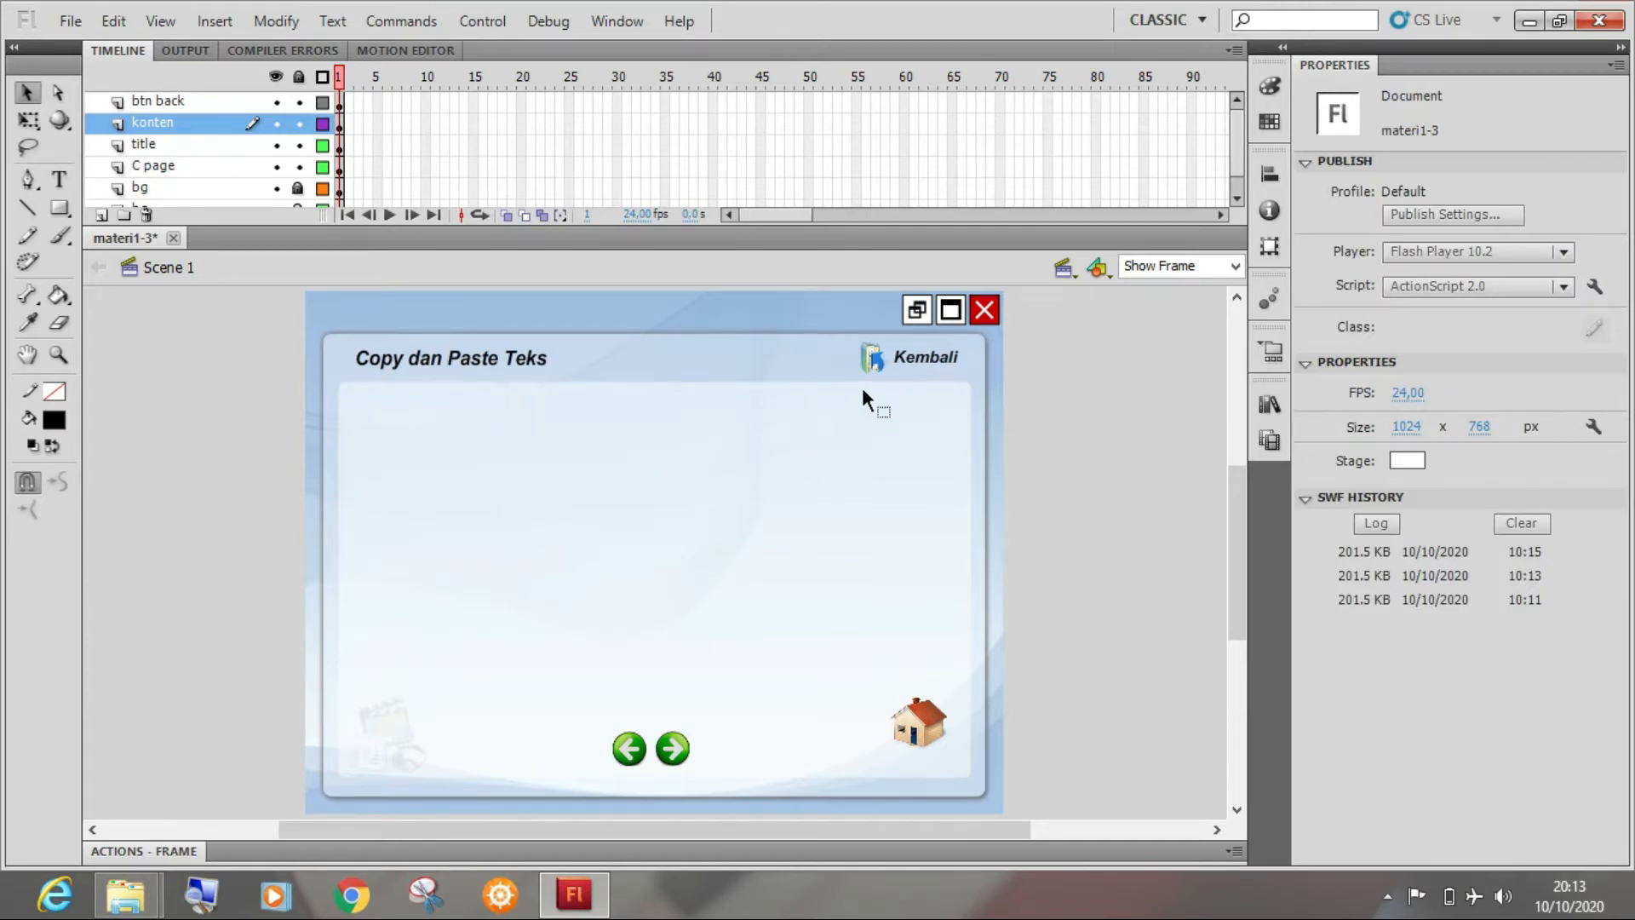
# Delete the green next-arrow button from the page, dismissing the battery notice
pyautogui.click(677, 753)
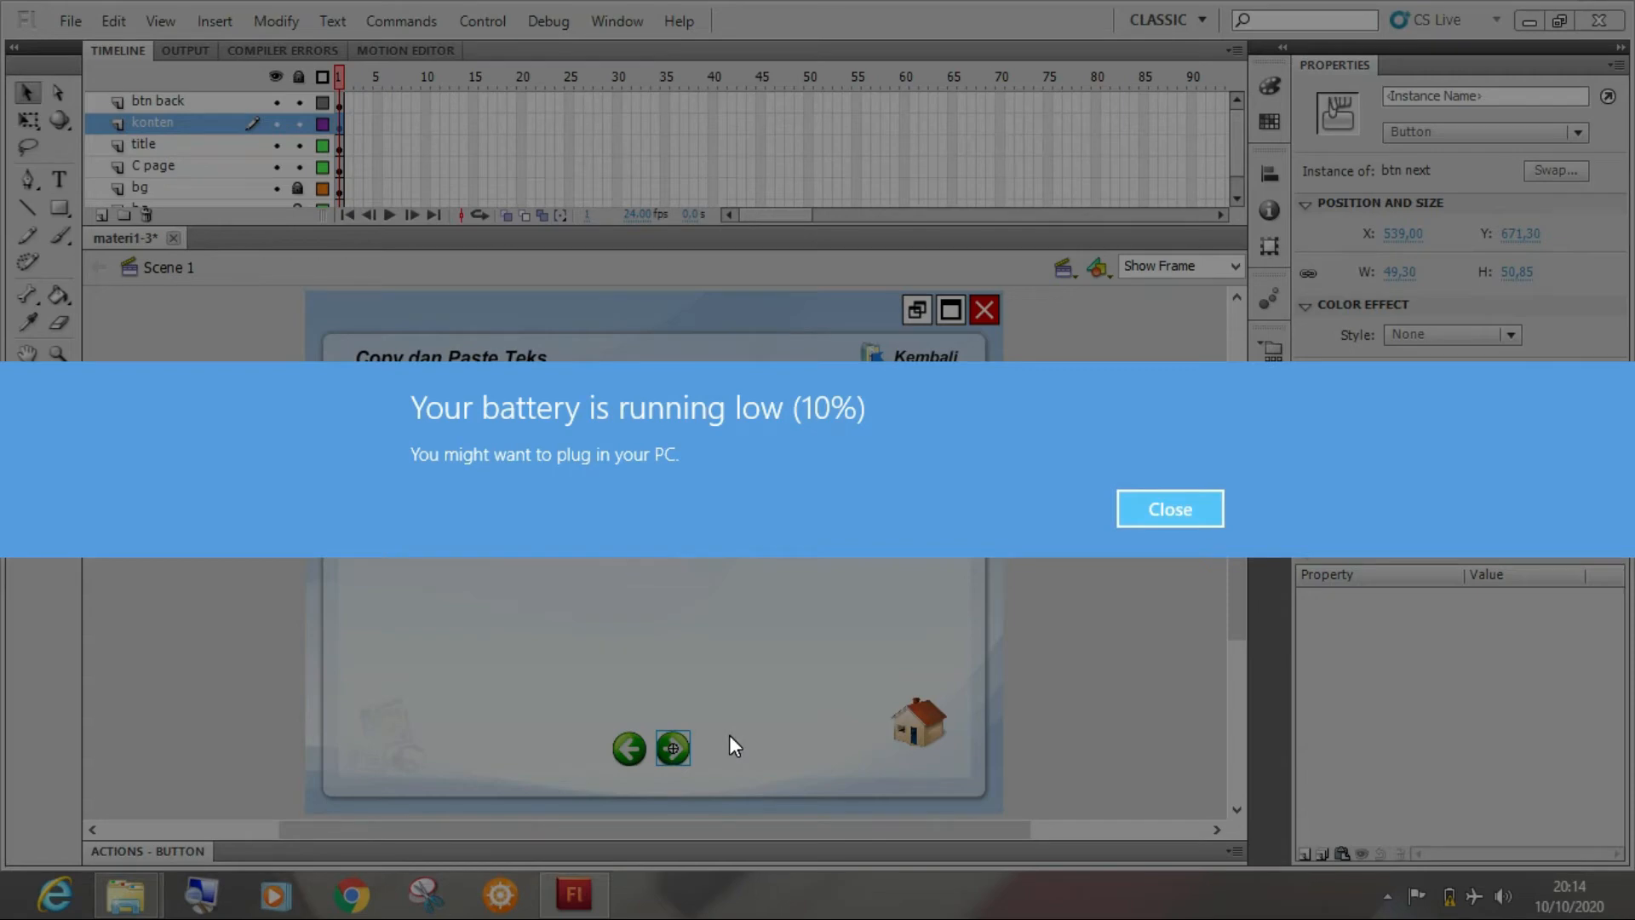
pyautogui.click(1194, 508)
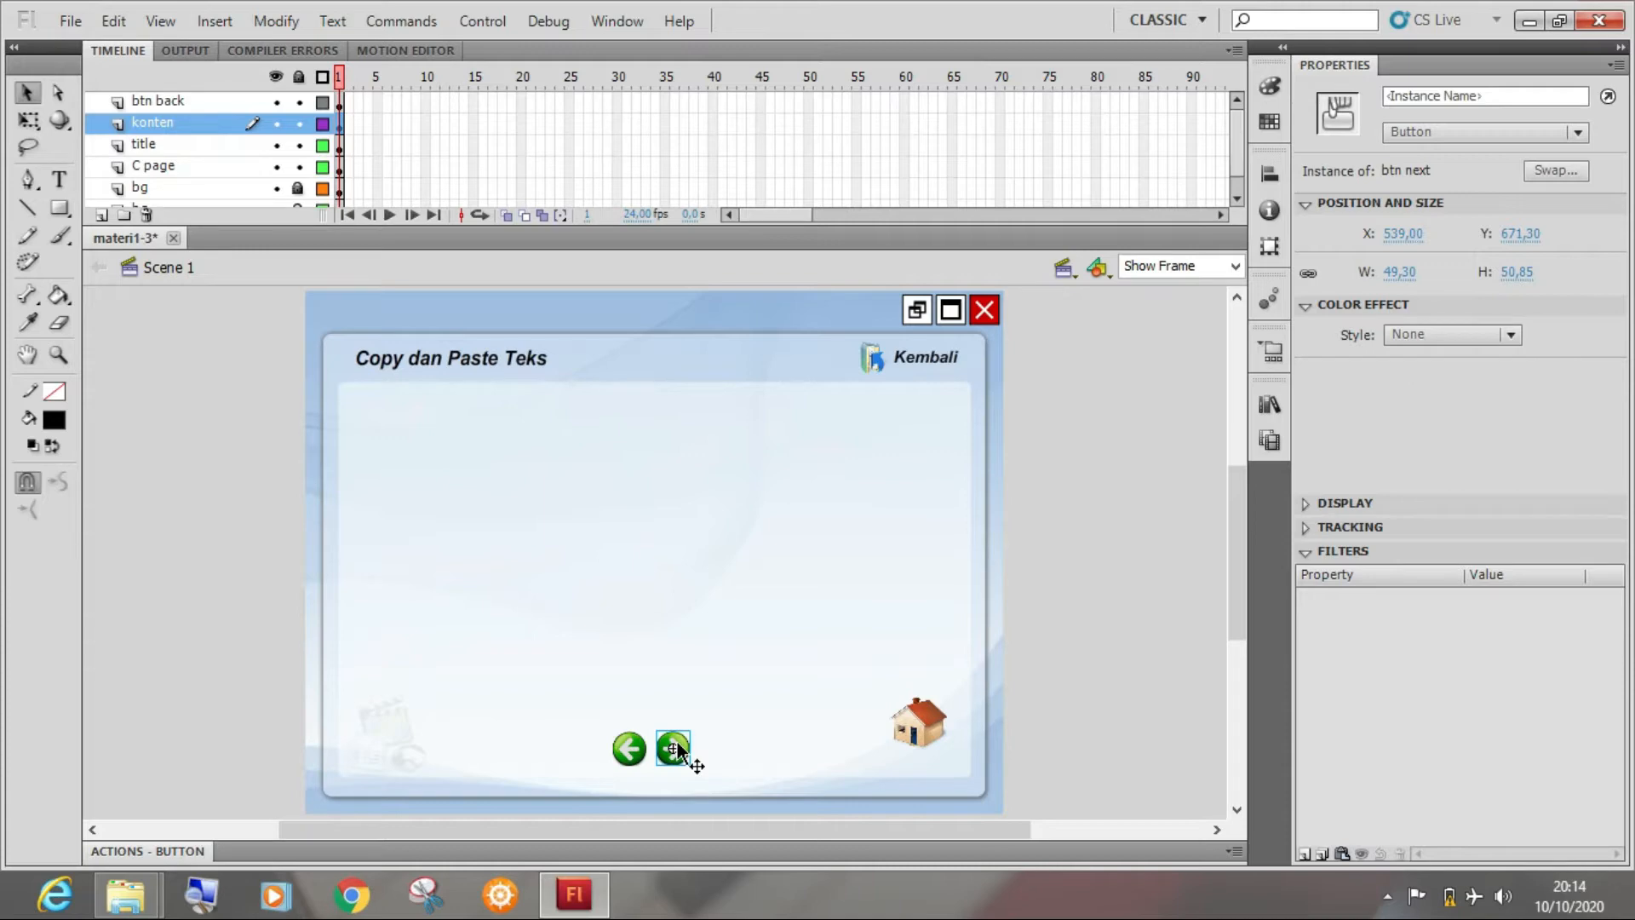
pyautogui.press('Delete')
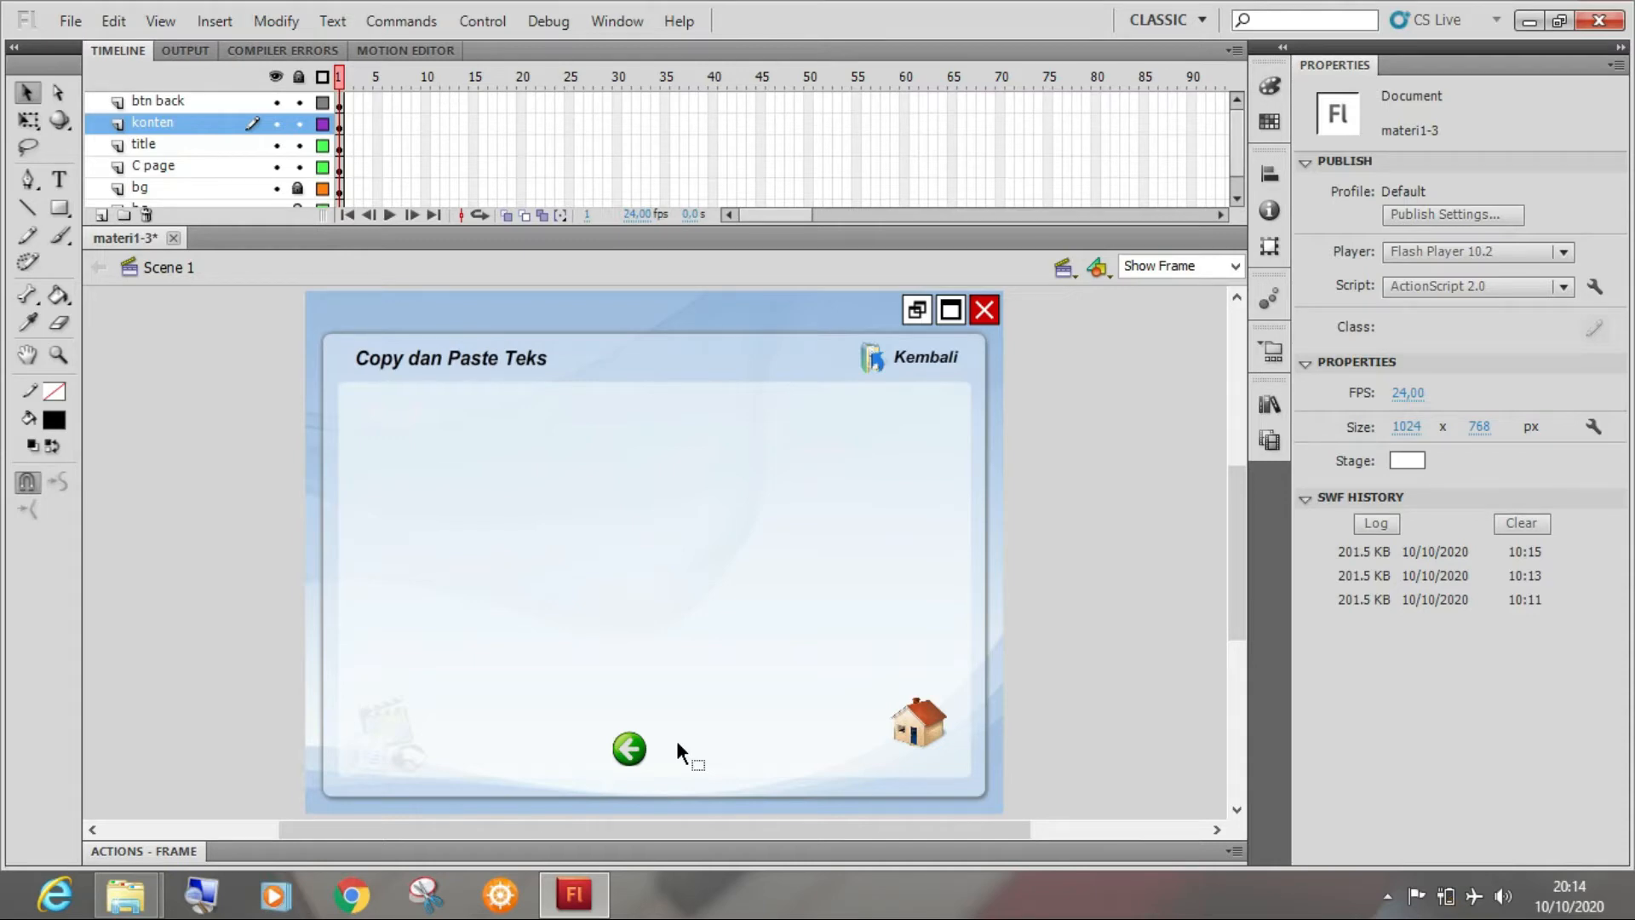
# Center the green previous-arrow button horizontally on the stage
pyautogui.click(613, 754)
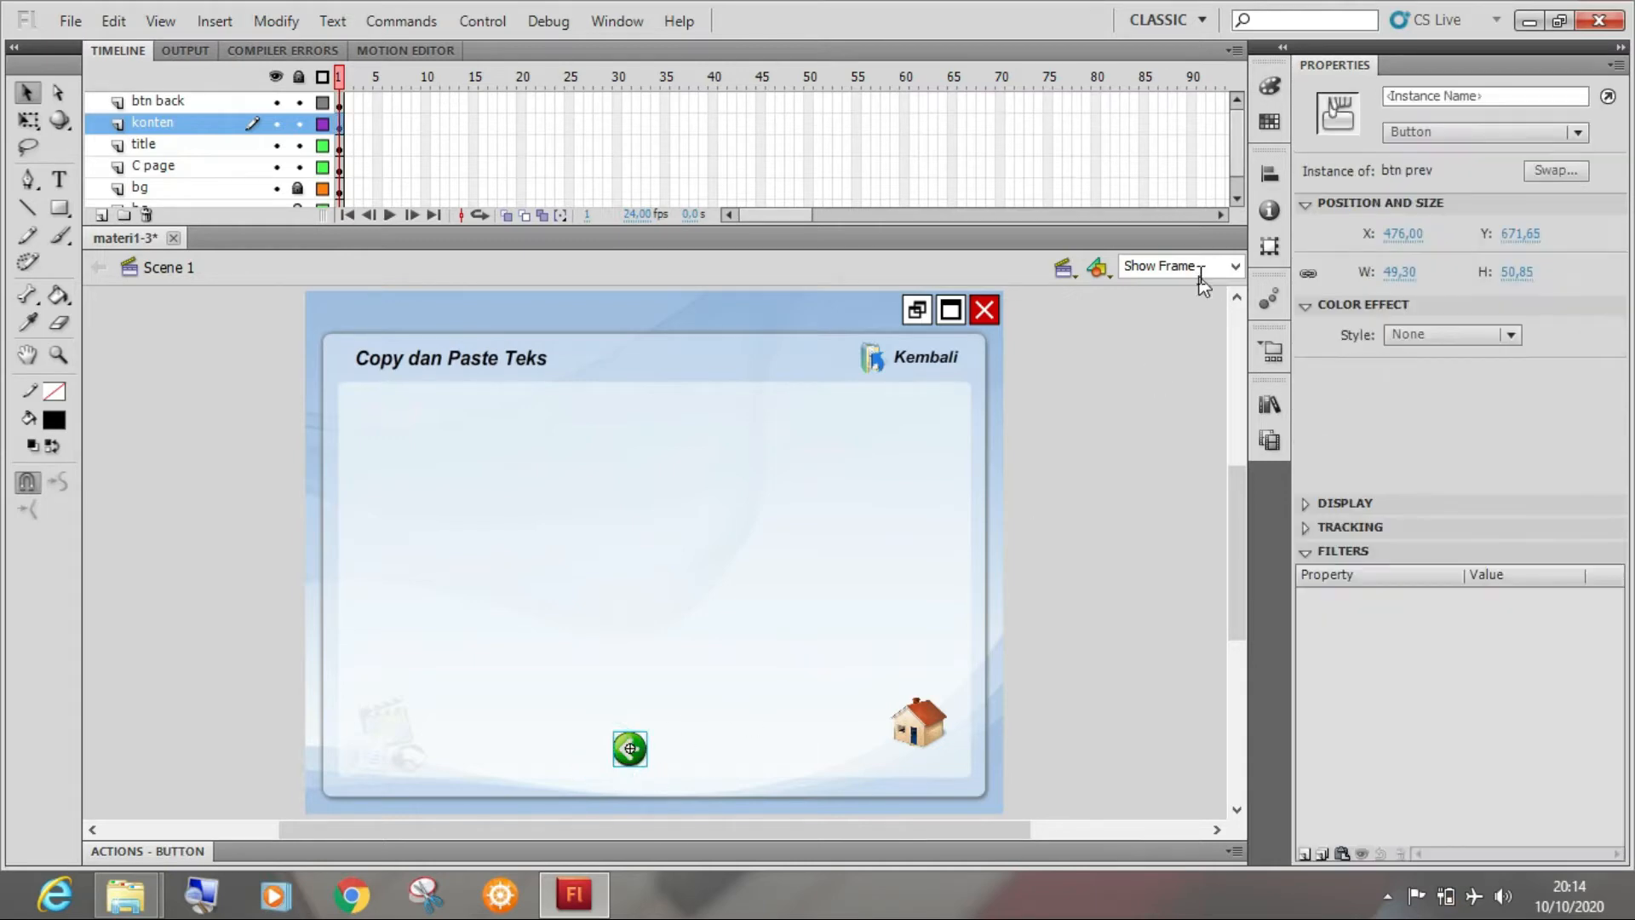
pyautogui.click(1270, 174)
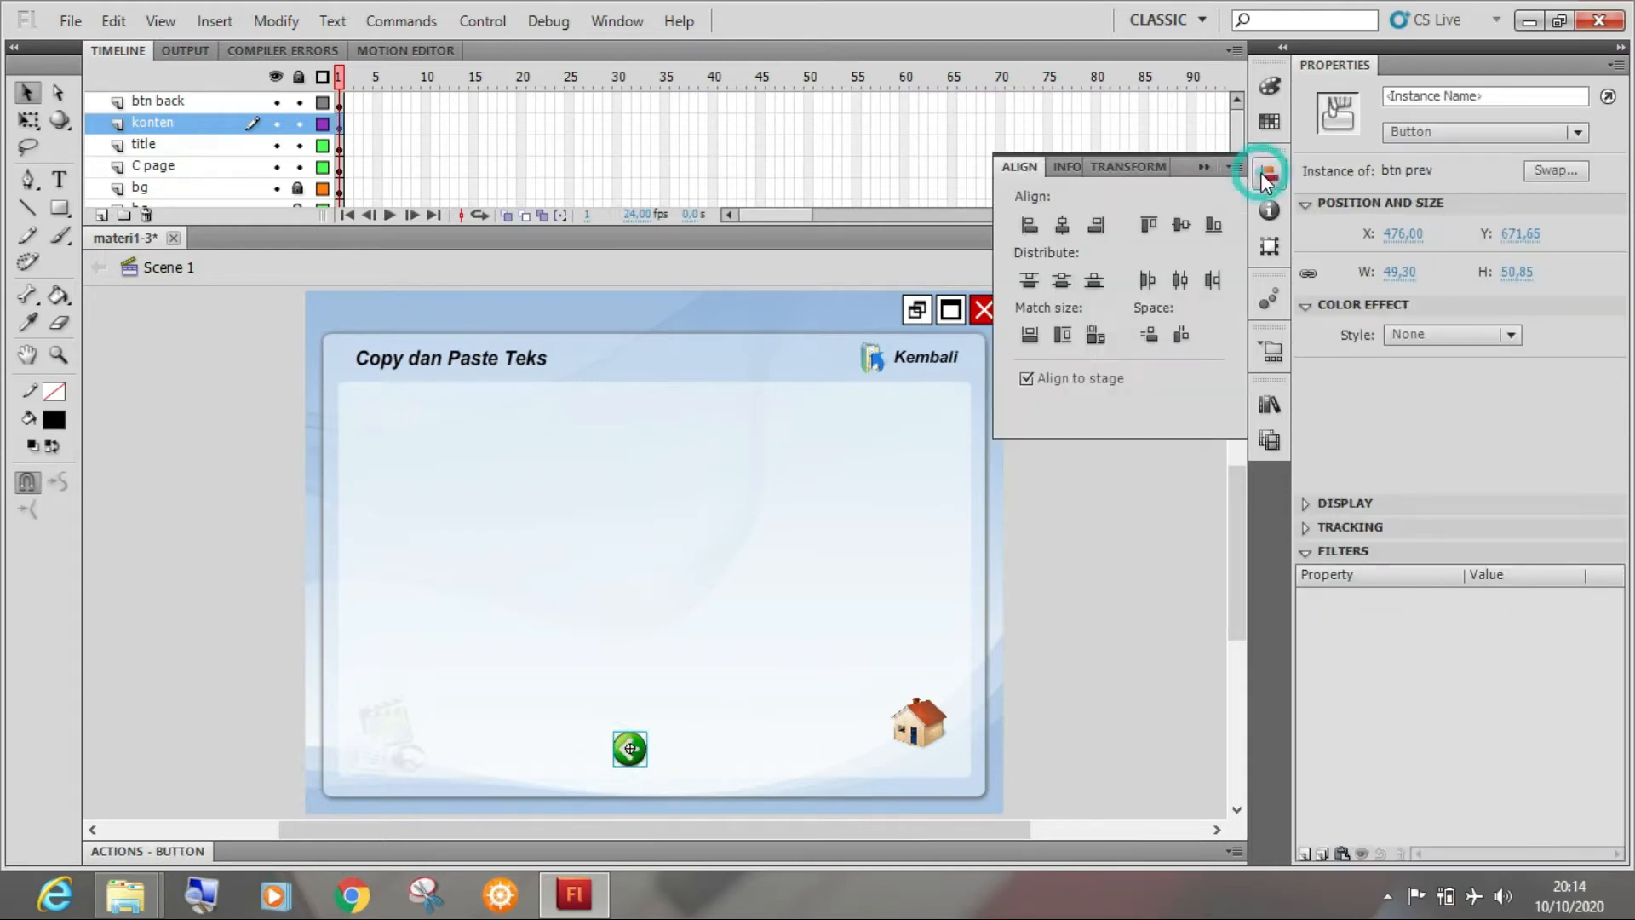
pyautogui.click(1065, 223)
pyautogui.click(1066, 587)
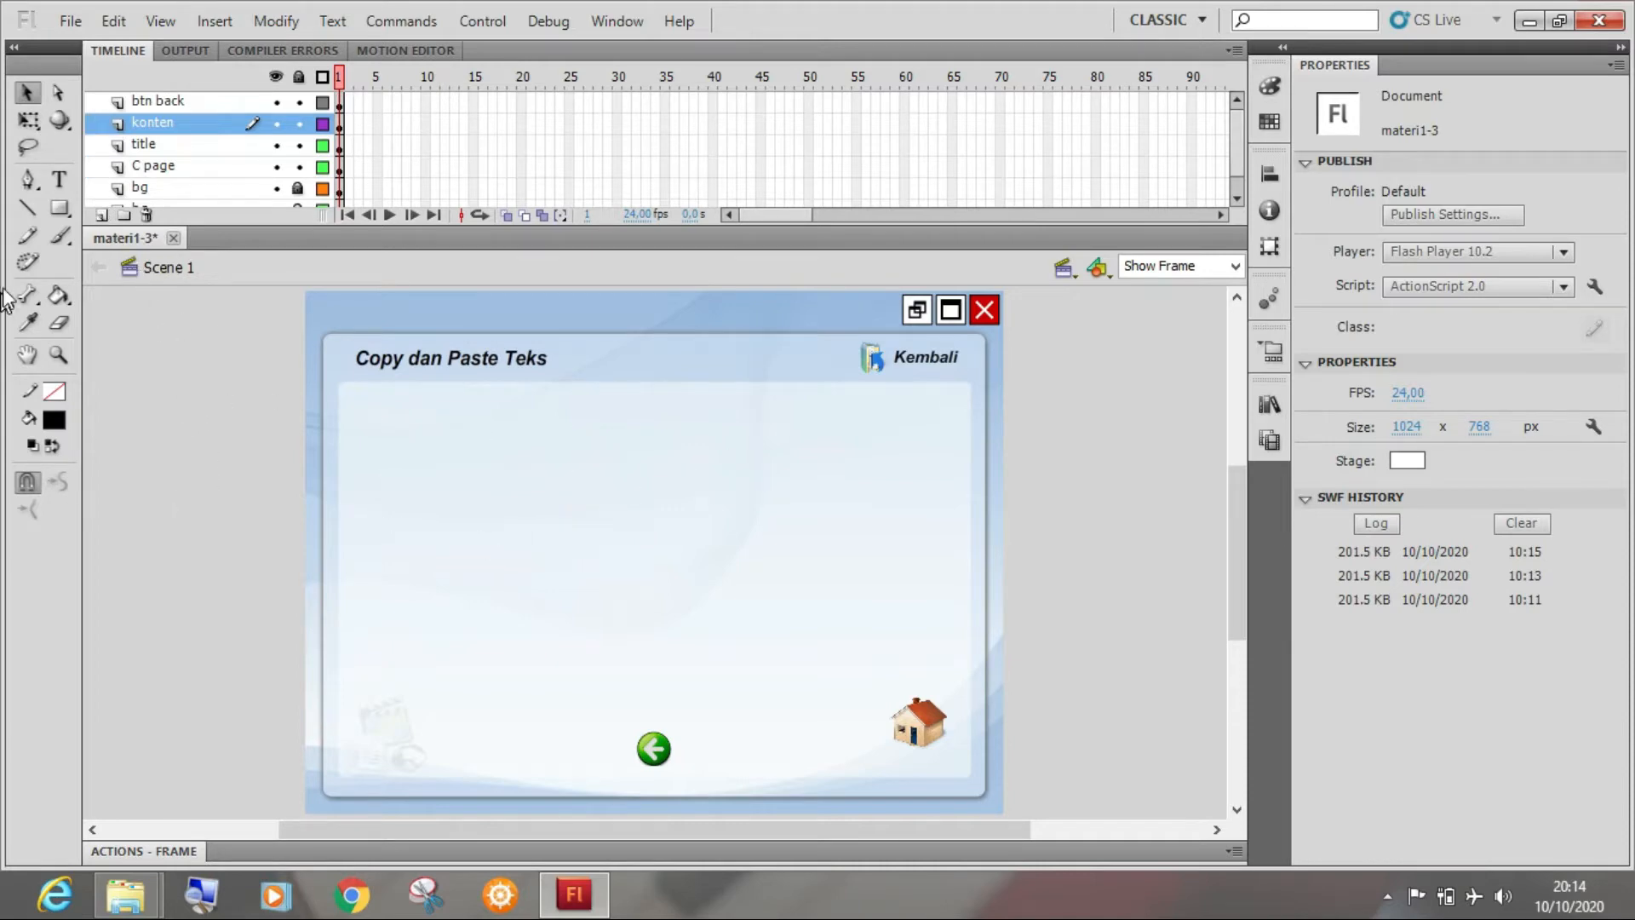
pyautogui.click(68, 26)
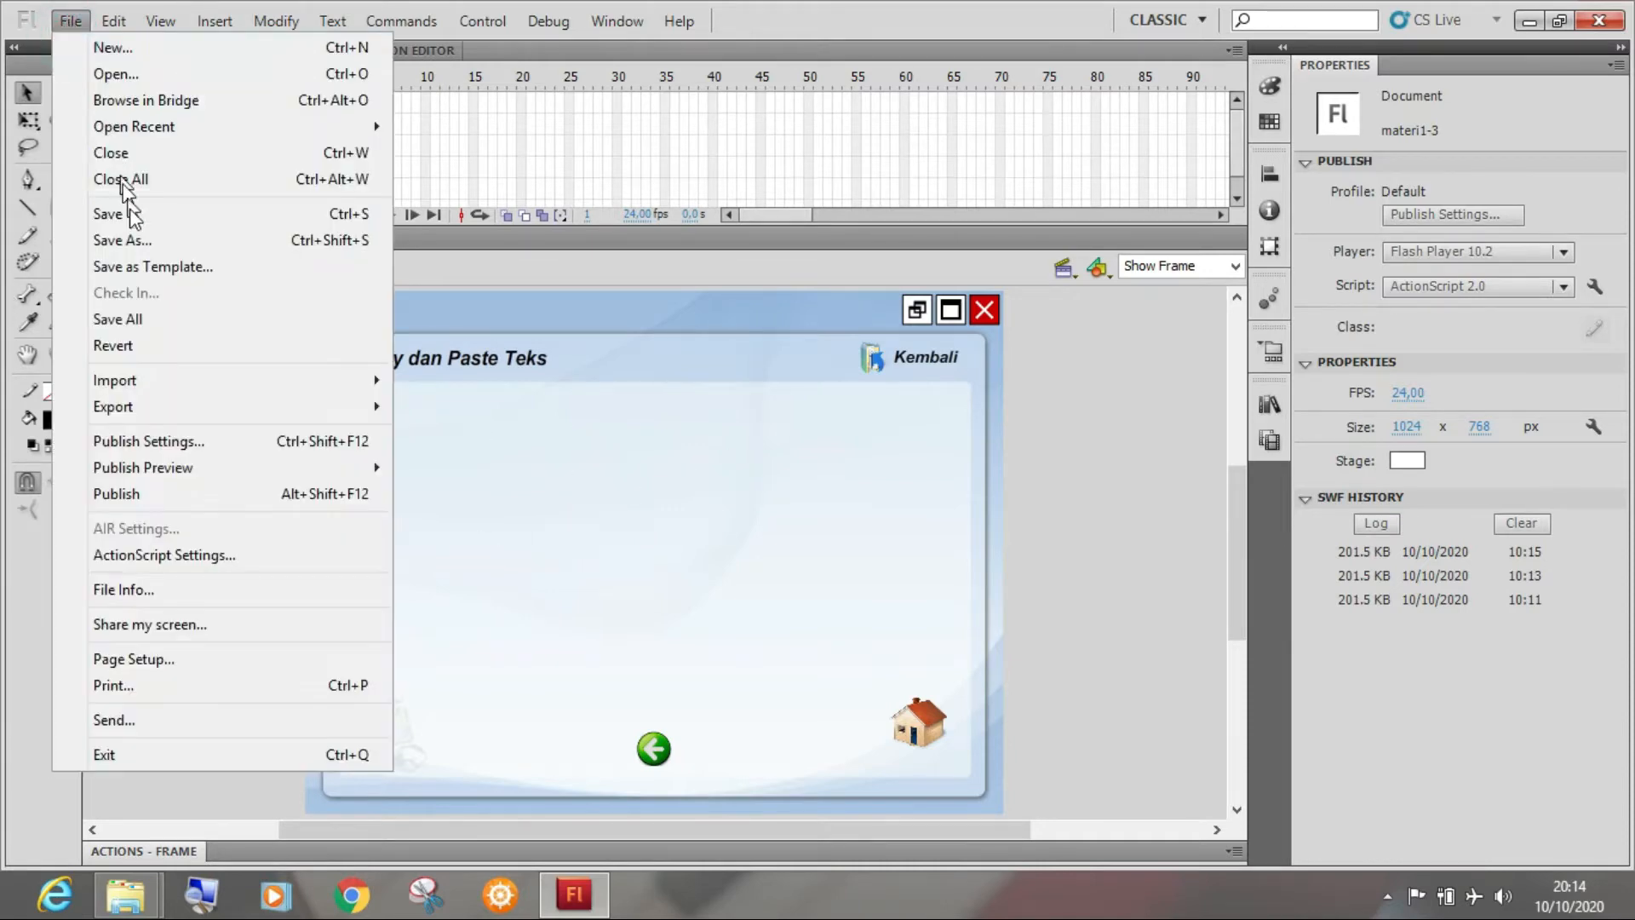
pyautogui.moveTo(362, 380)
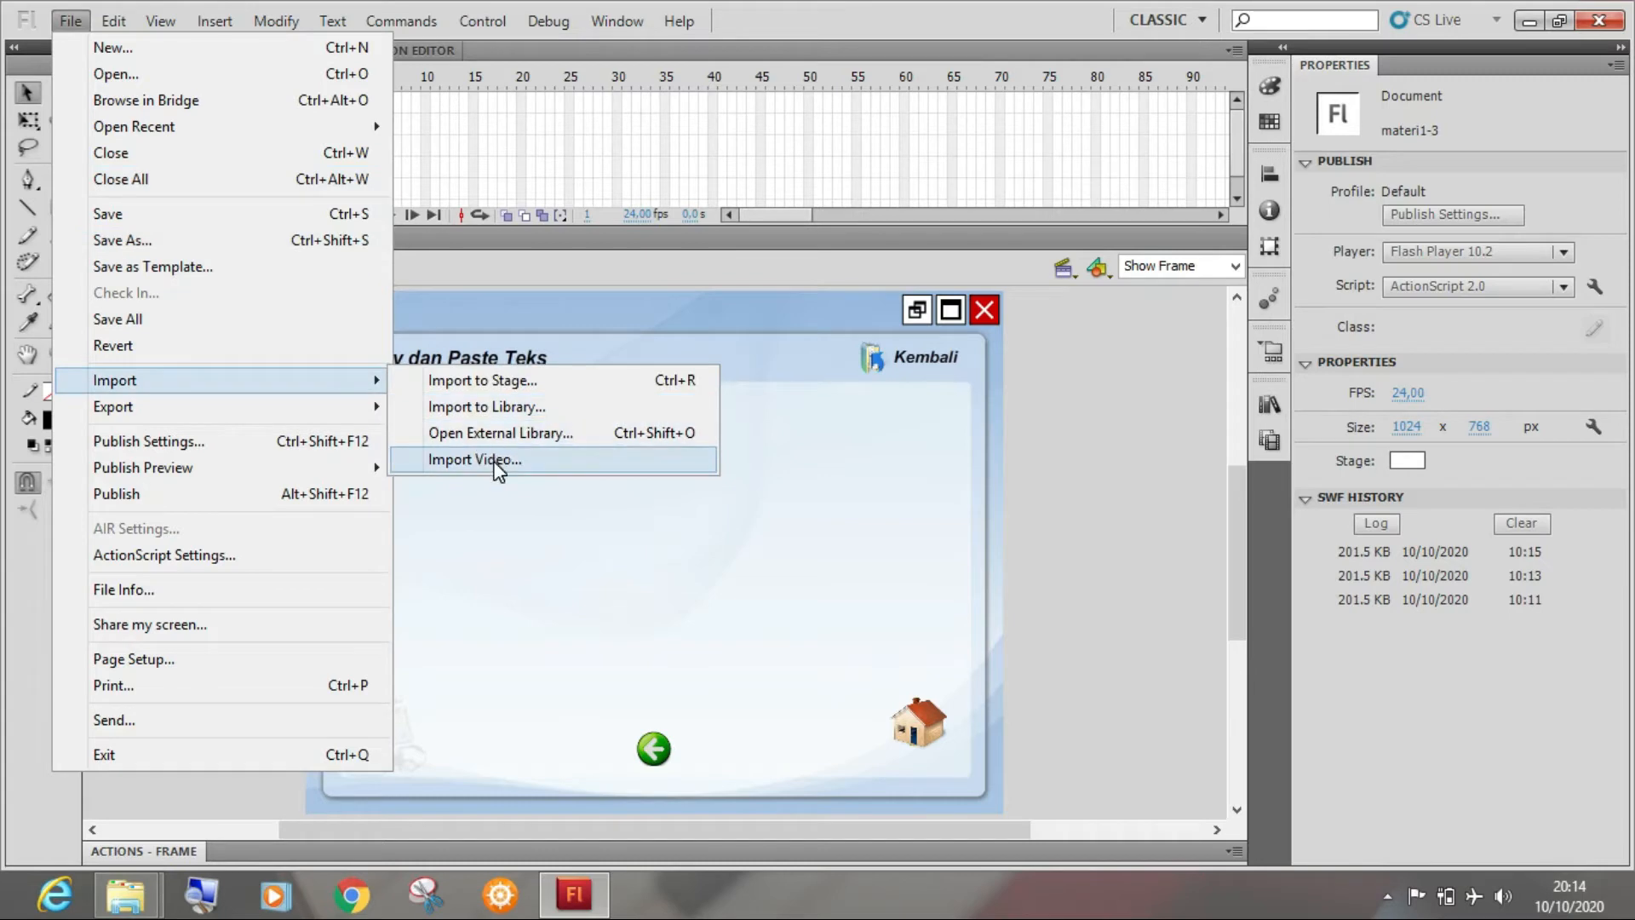
pyautogui.click(1072, 414)
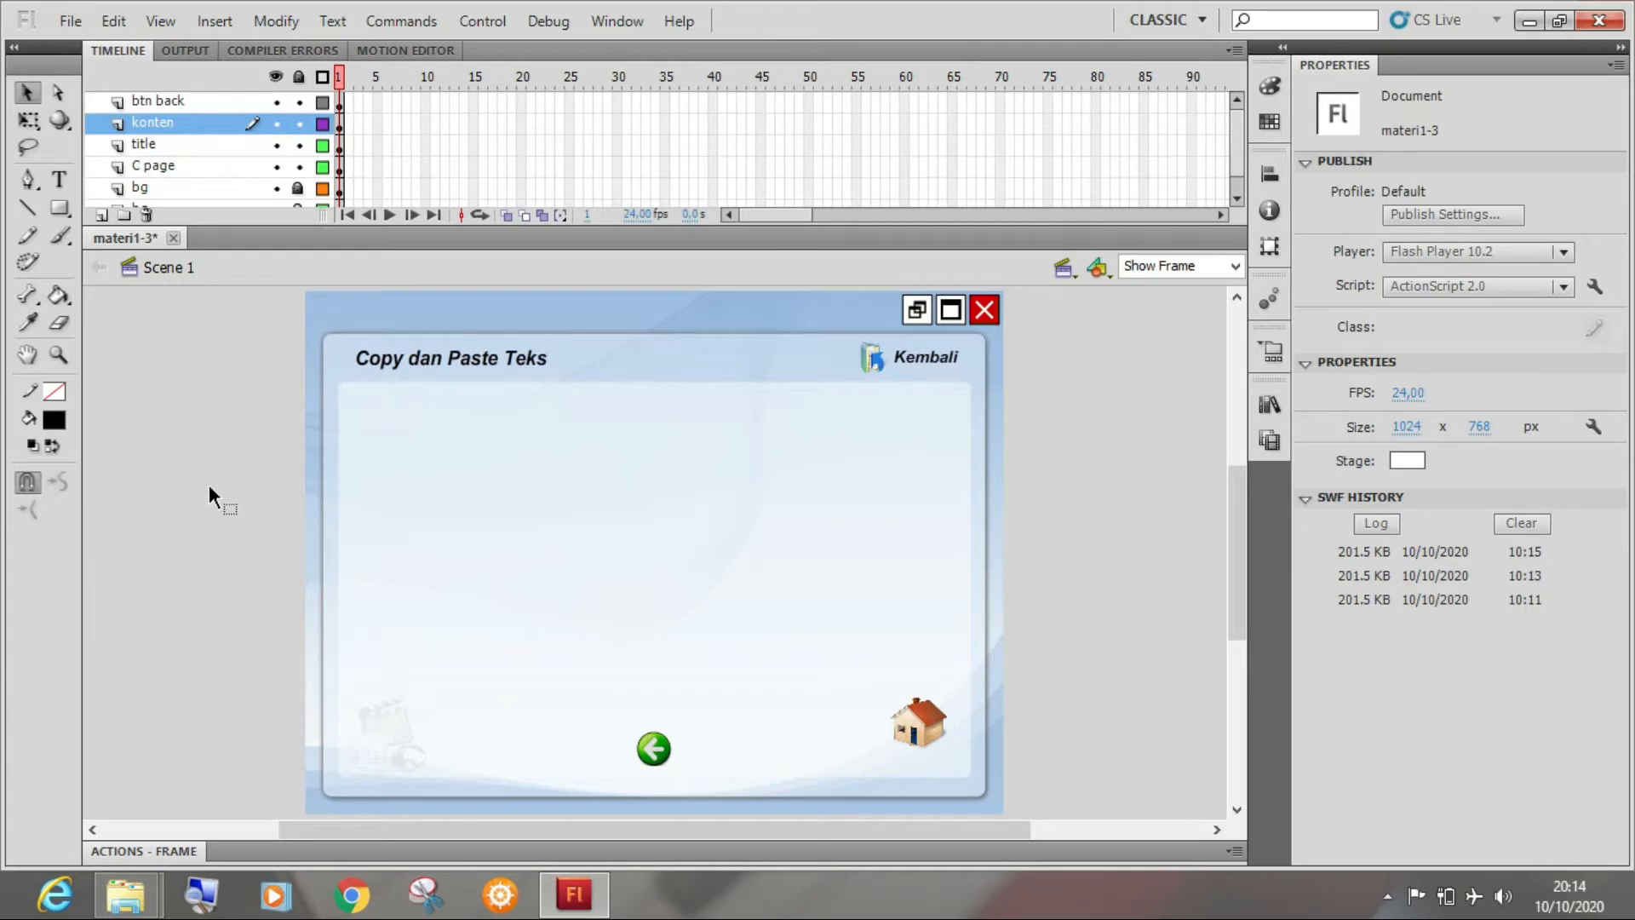
# Switch to the Video folder in File Explorer and check the file type of the Materi 1 video in its properties
pyautogui.moveTo(125, 897)
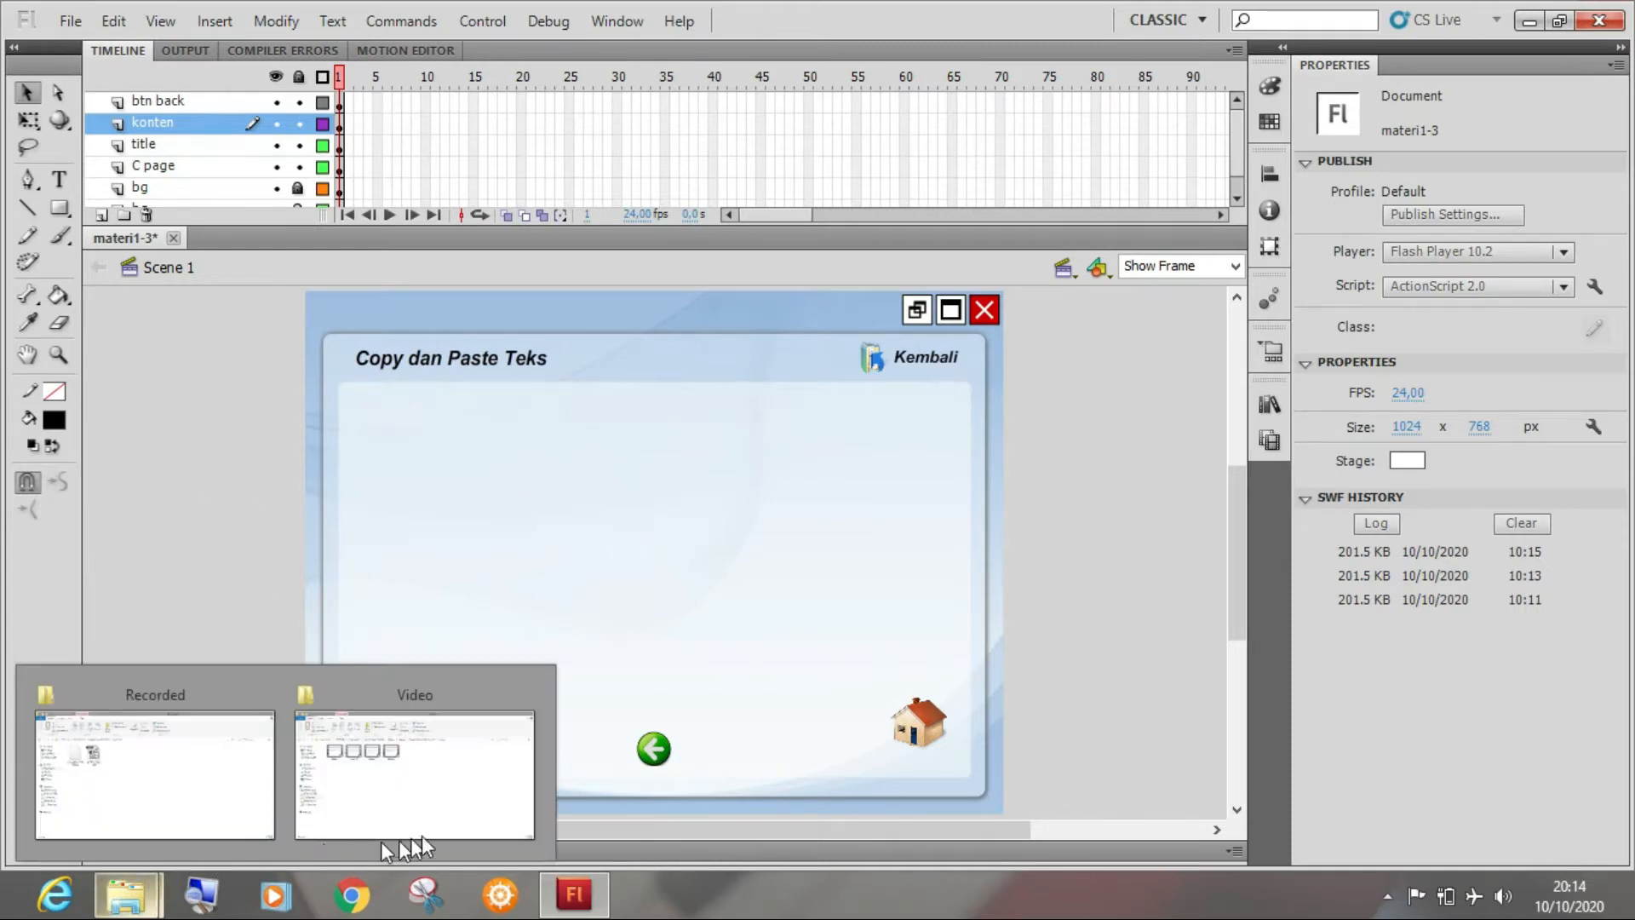
pyautogui.click(490, 805)
pyautogui.click(546, 591)
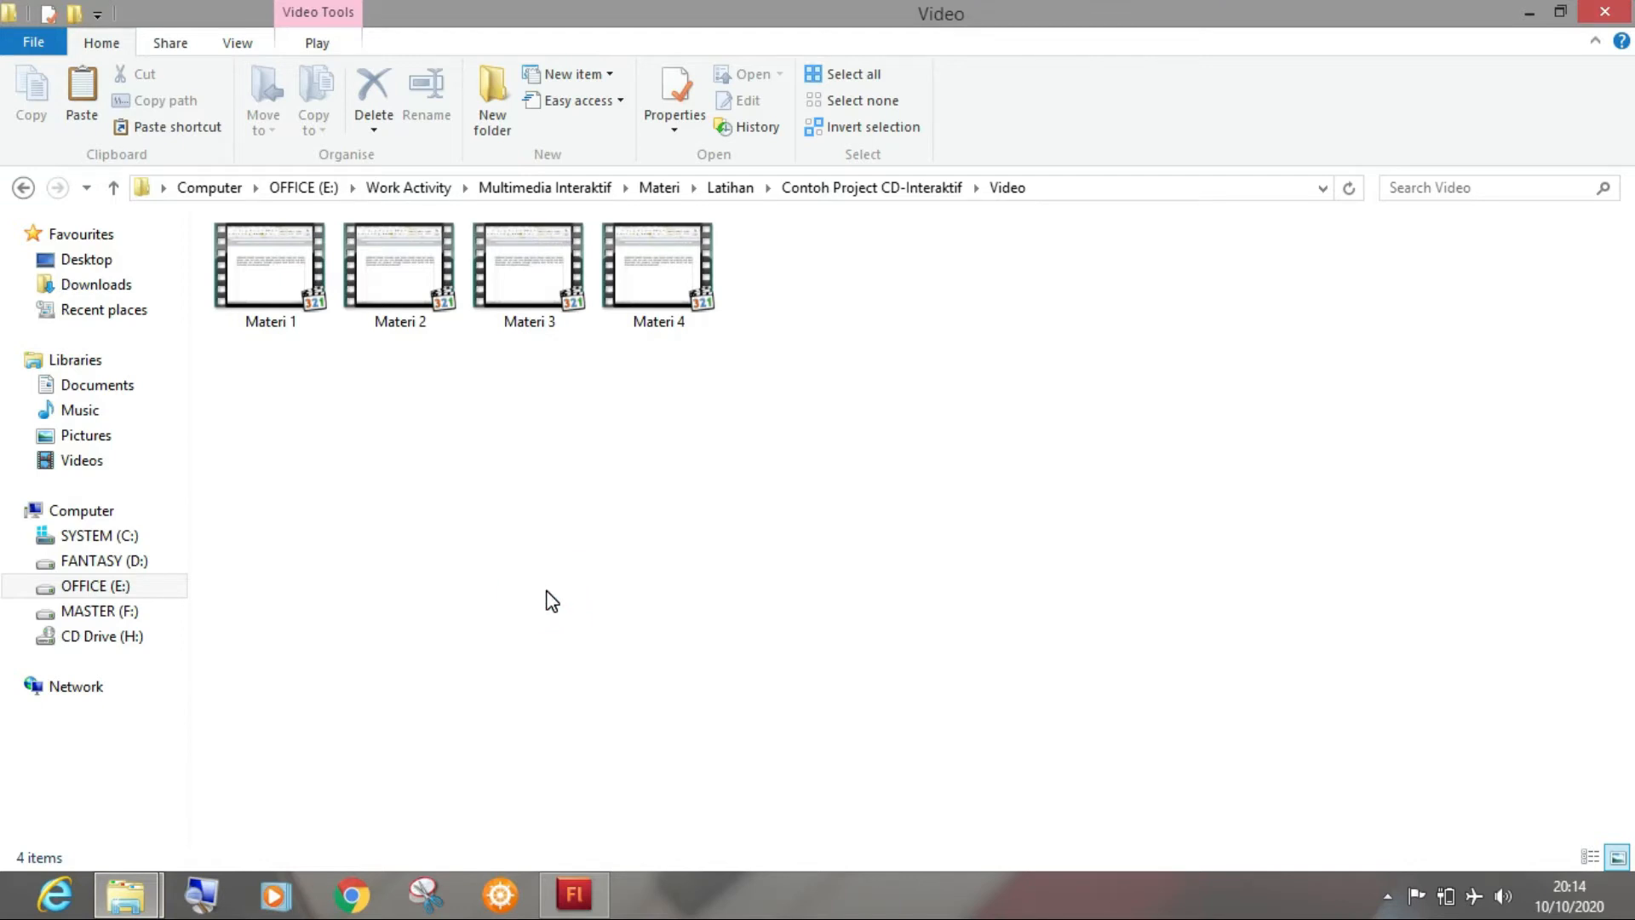
pyautogui.click(258, 285)
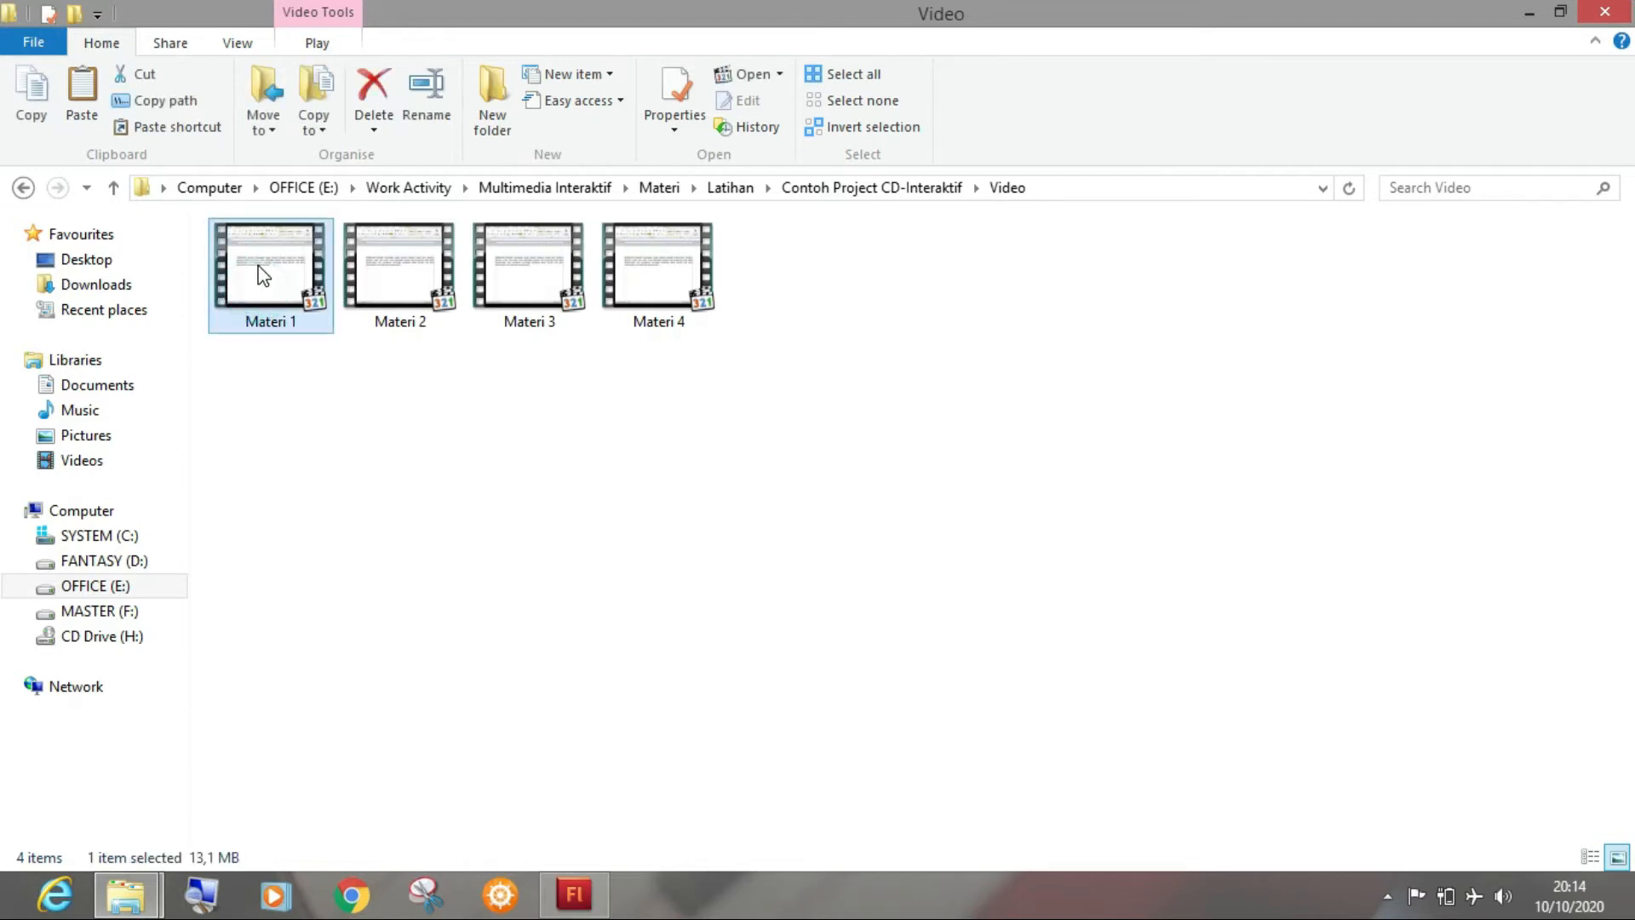
pyautogui.rightClick(257, 266)
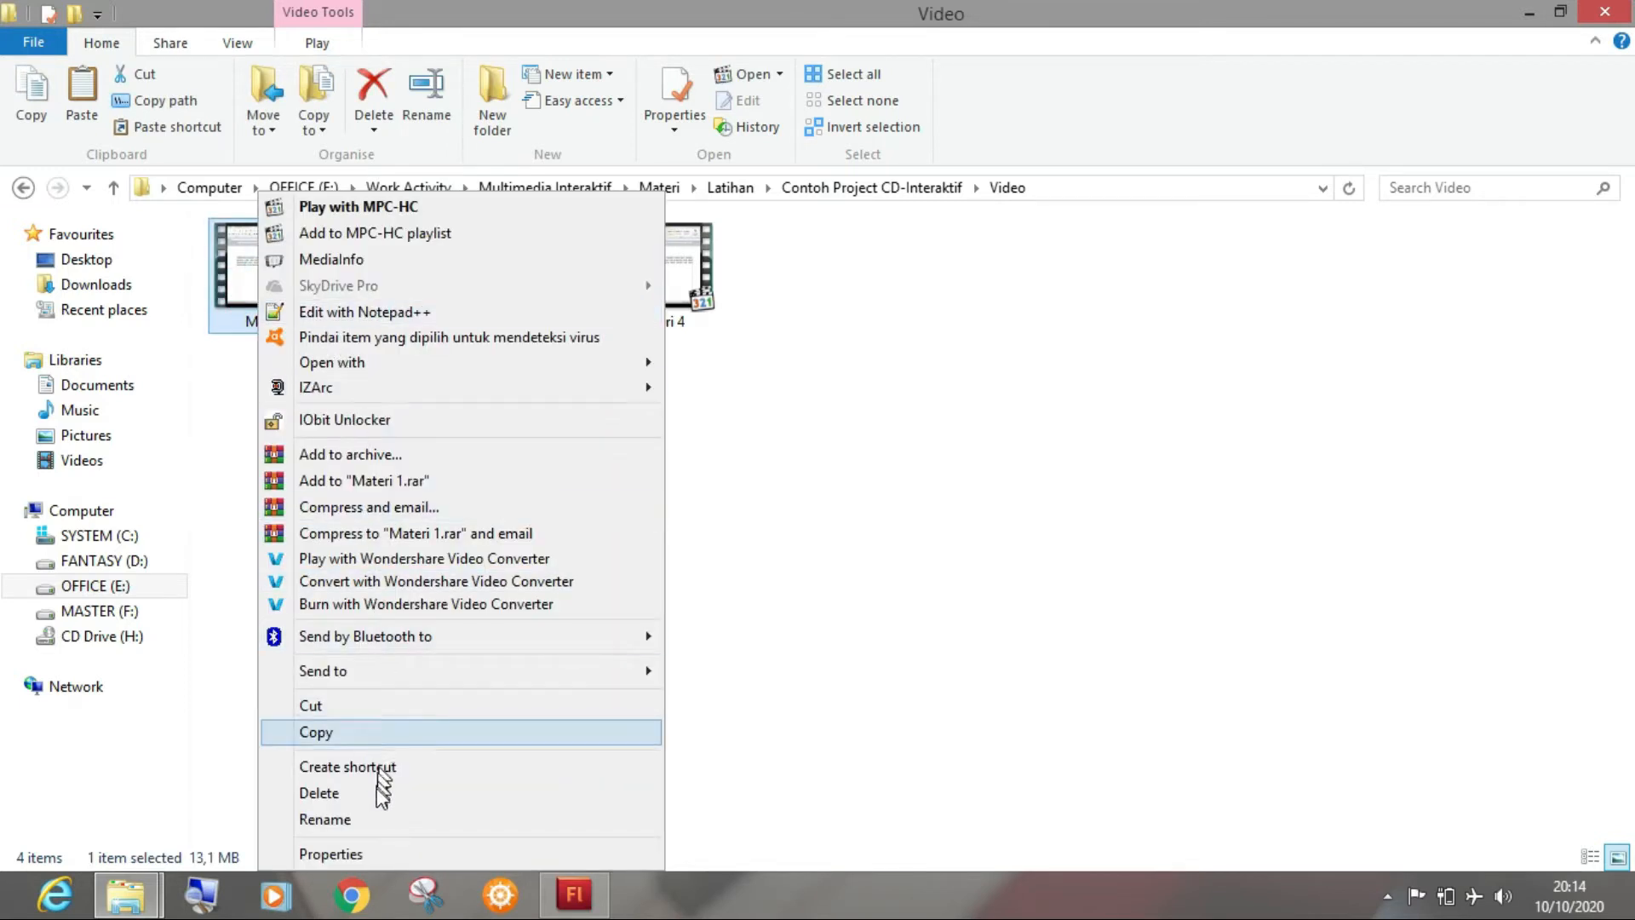
pyautogui.click(377, 855)
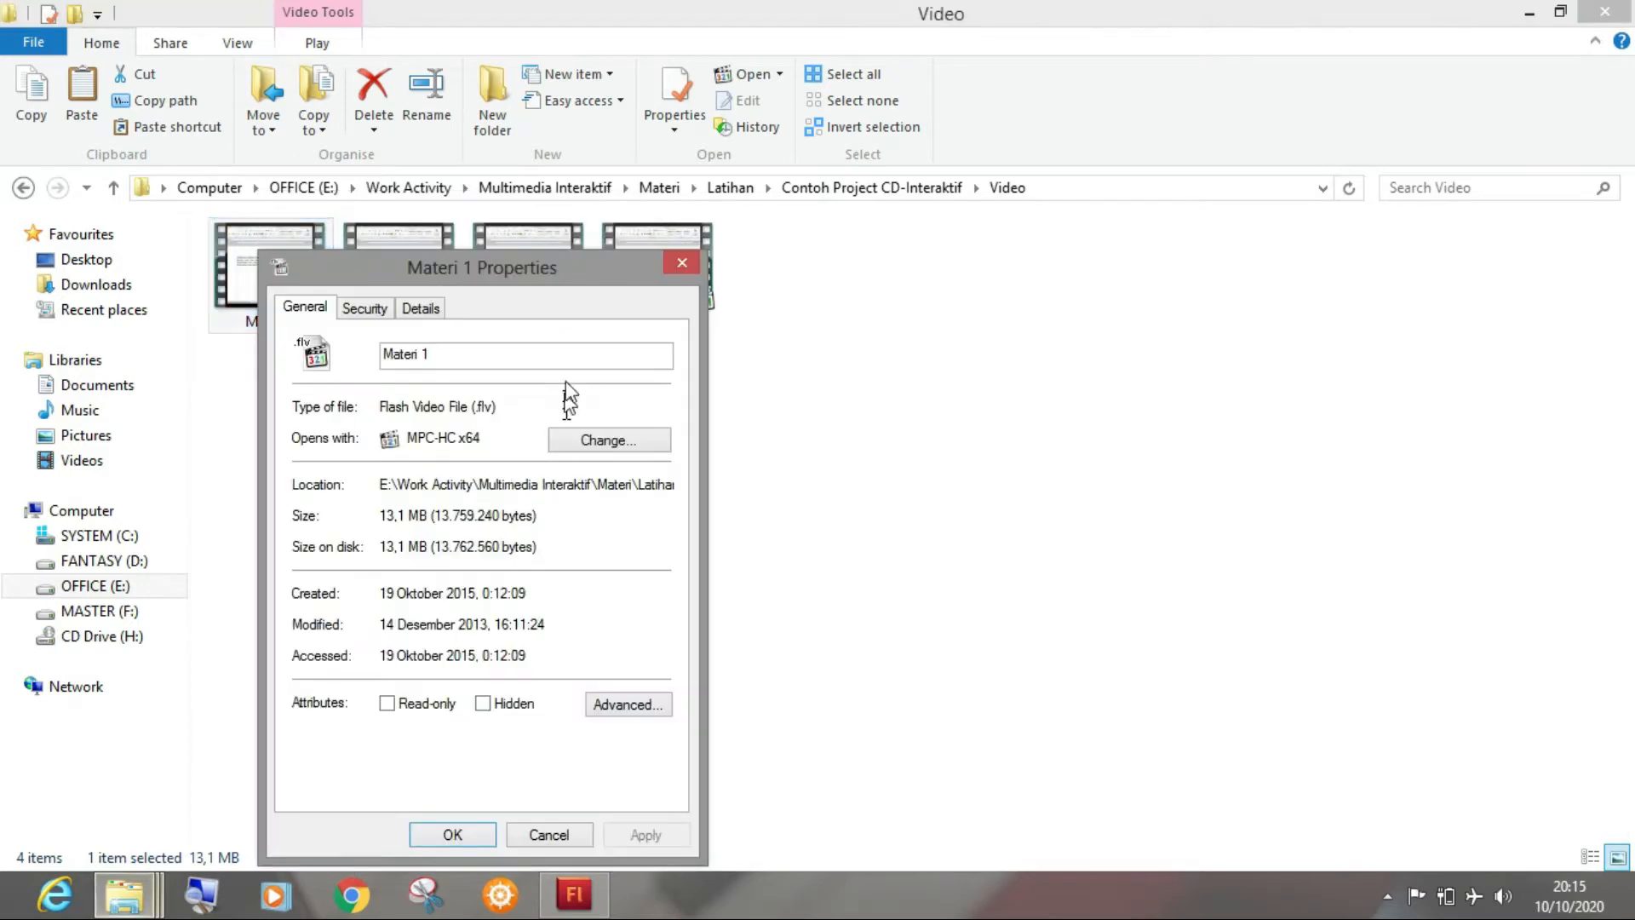
pyautogui.moveTo(586, 268); pyautogui.dragTo(853, 184)
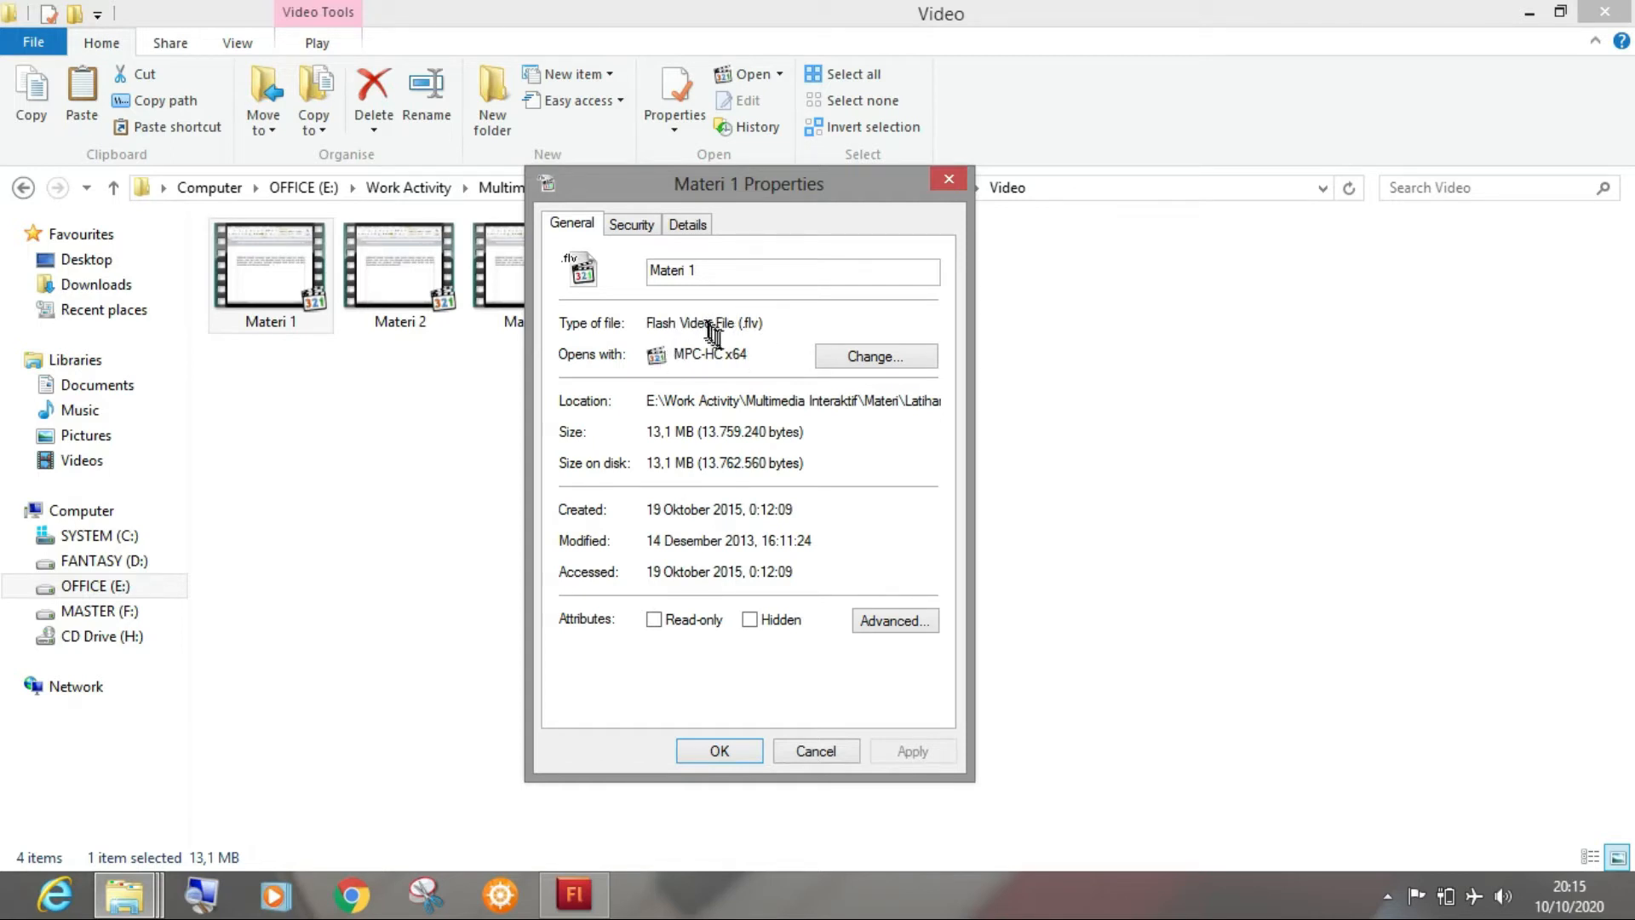
pyautogui.click(826, 755)
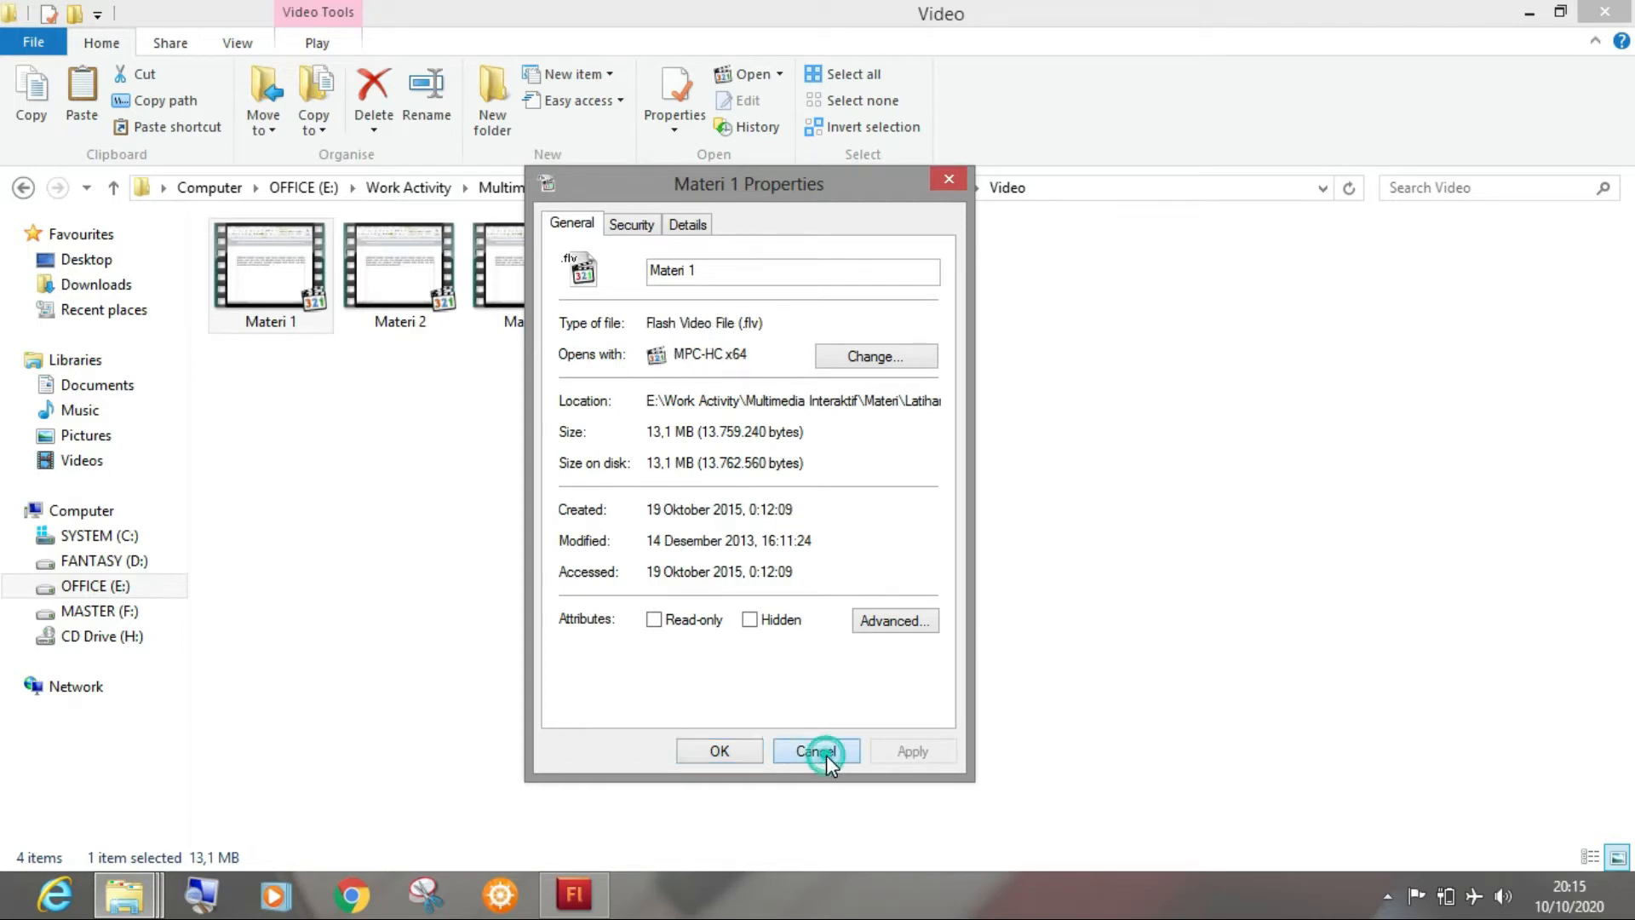
pyautogui.click(380, 404)
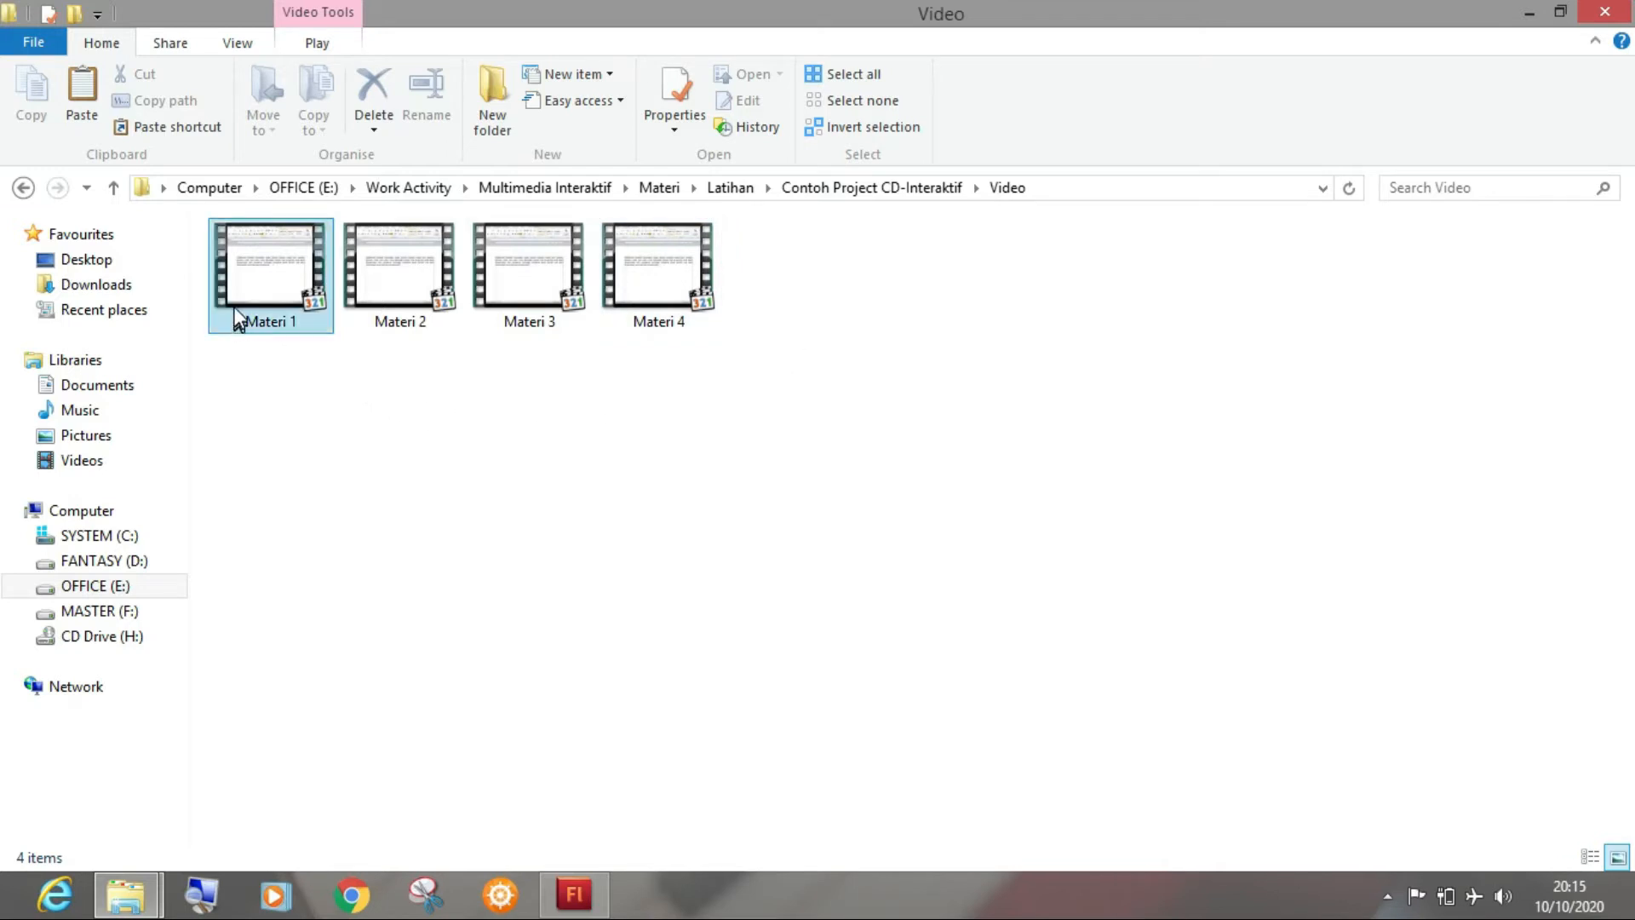
# Play the Materi 1 video to preview its content, pause it and close the player
pyautogui.click(262, 260)
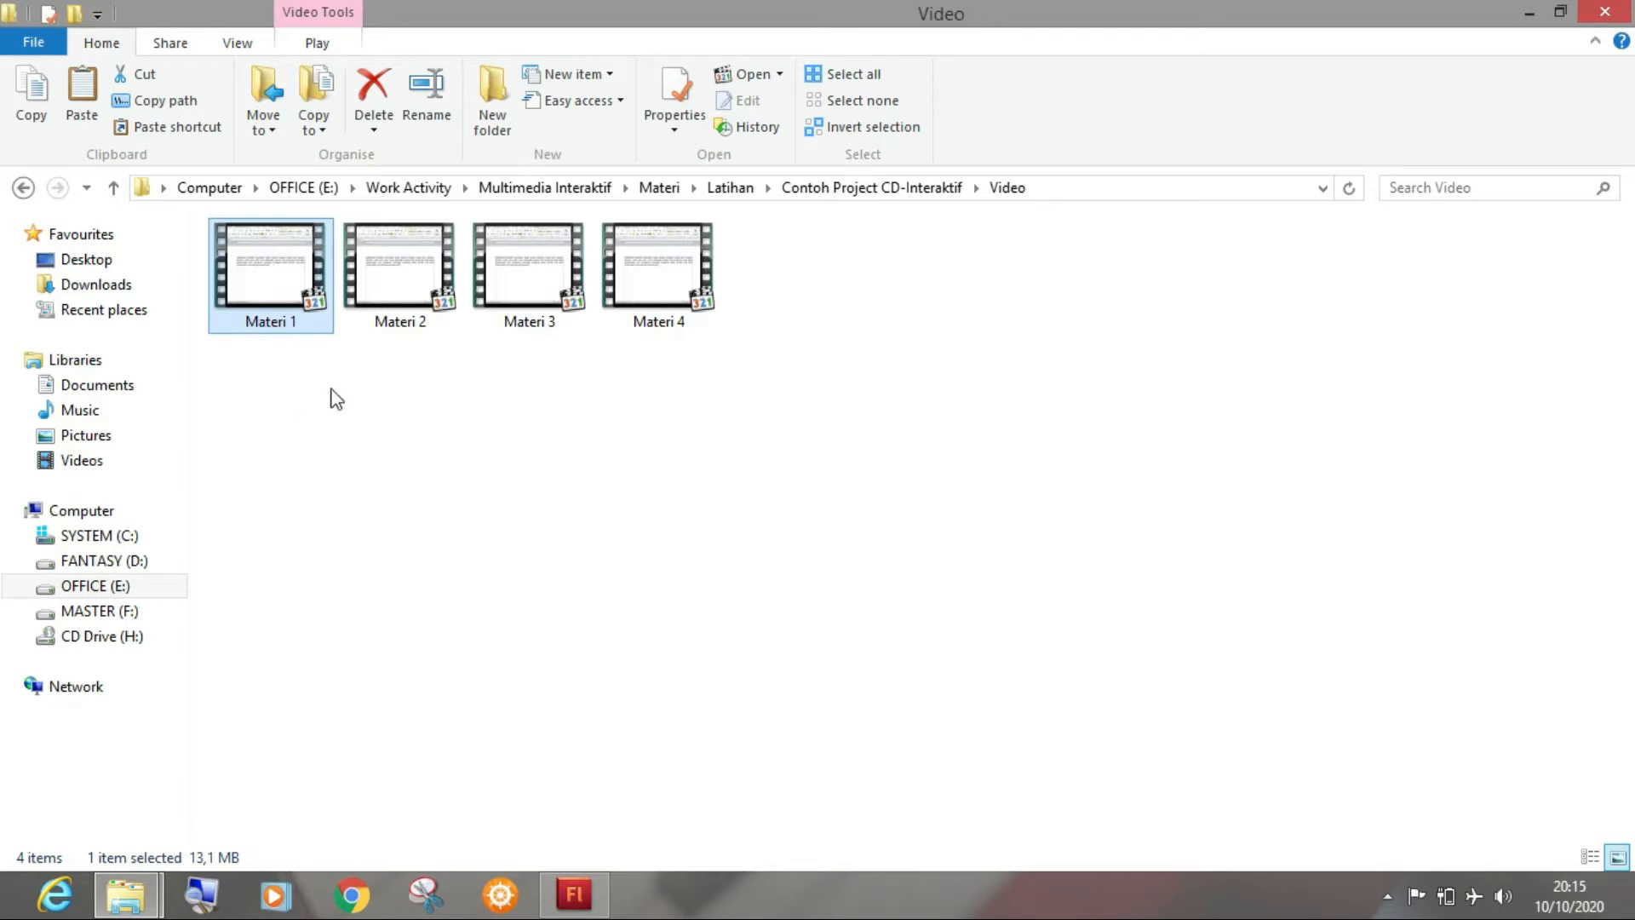
pyautogui.doubleClick(270, 269)
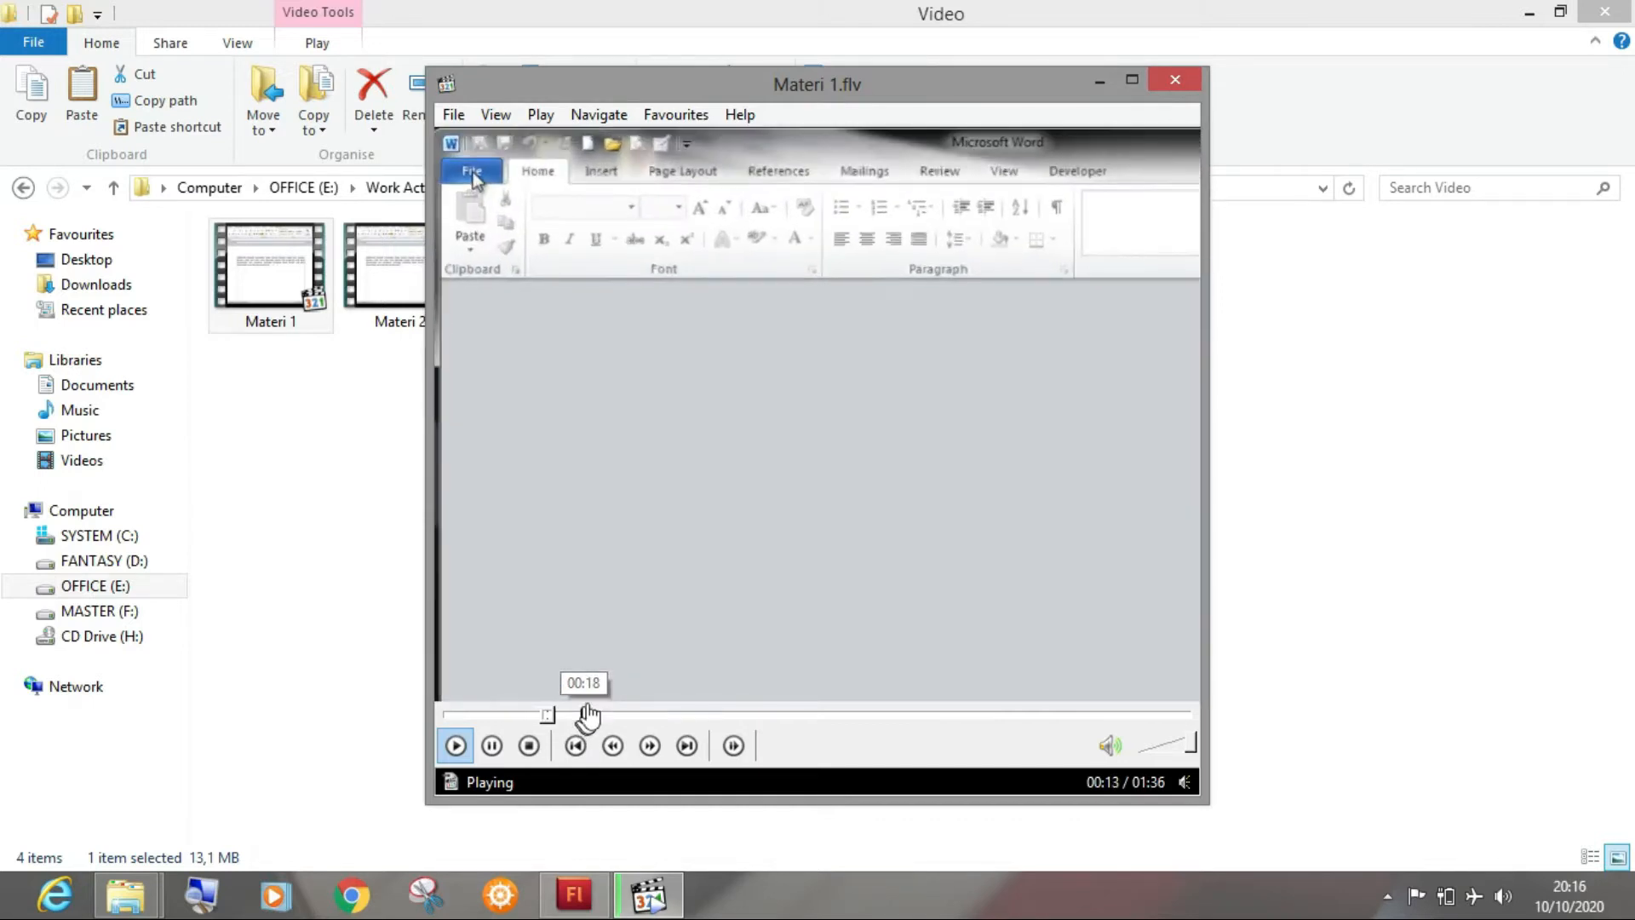
pyautogui.press('space')
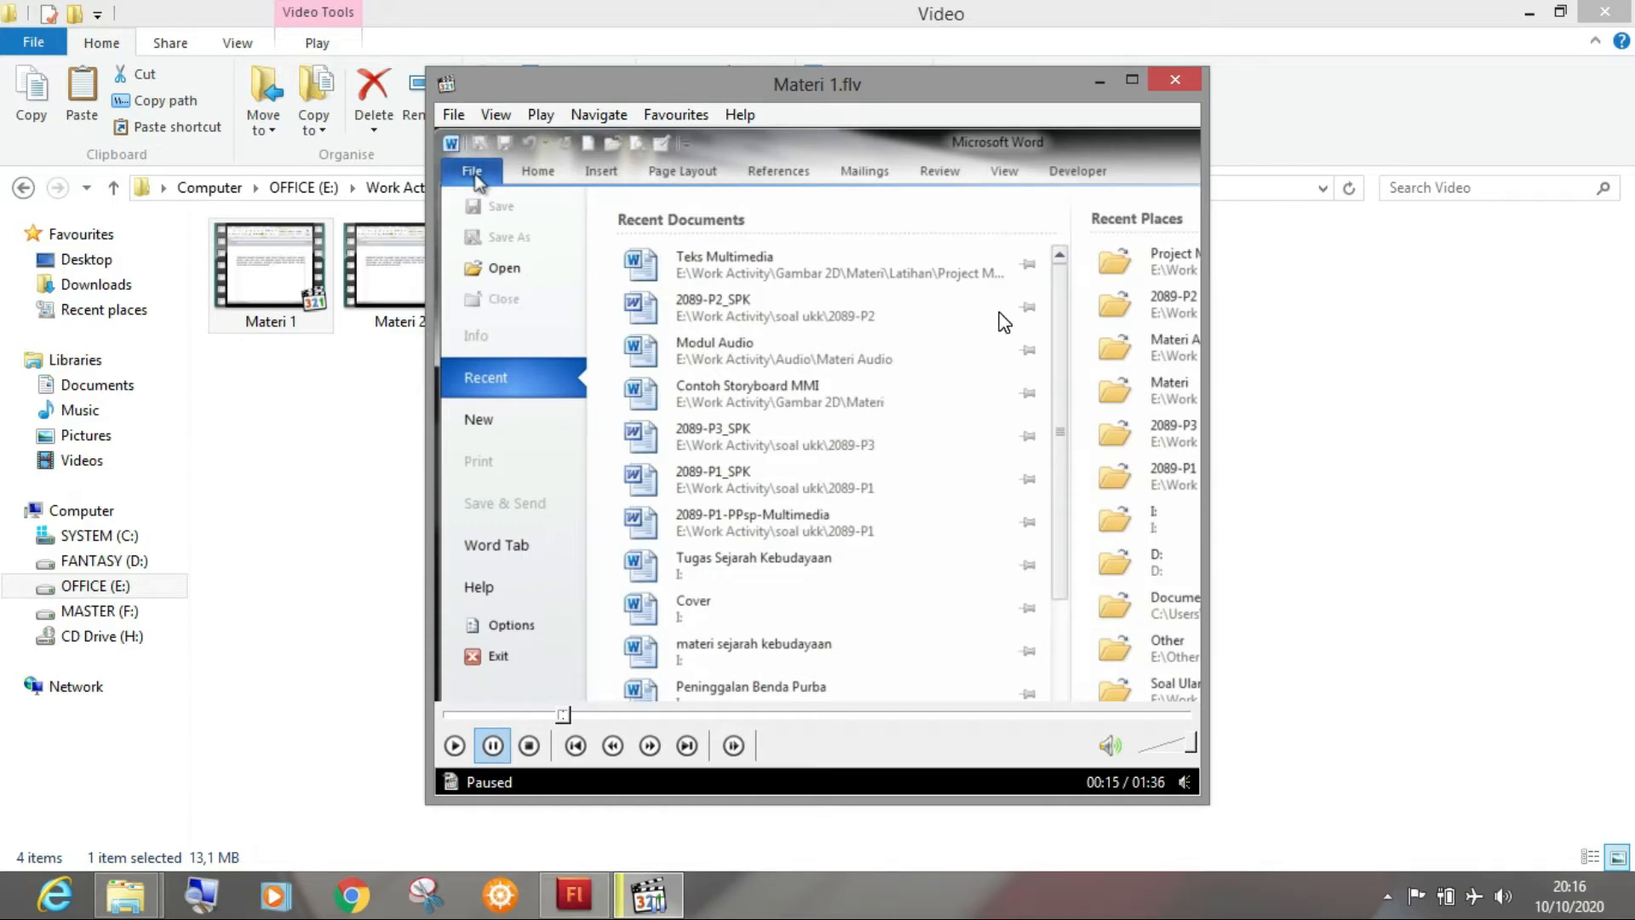
pyautogui.click(1175, 82)
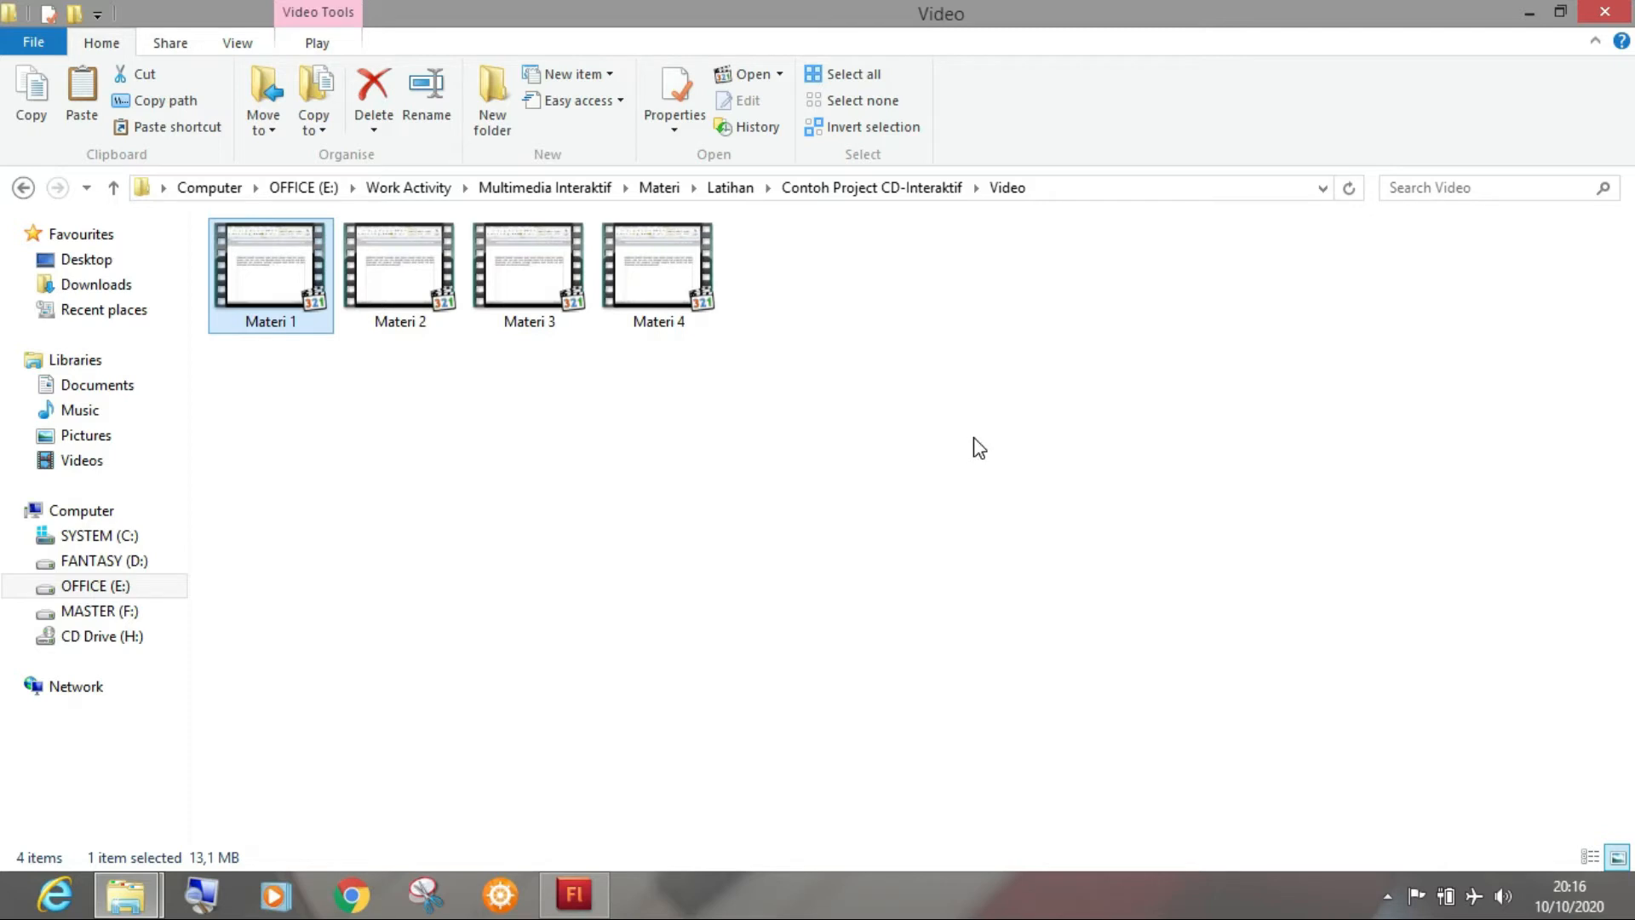
pyautogui.click(861, 474)
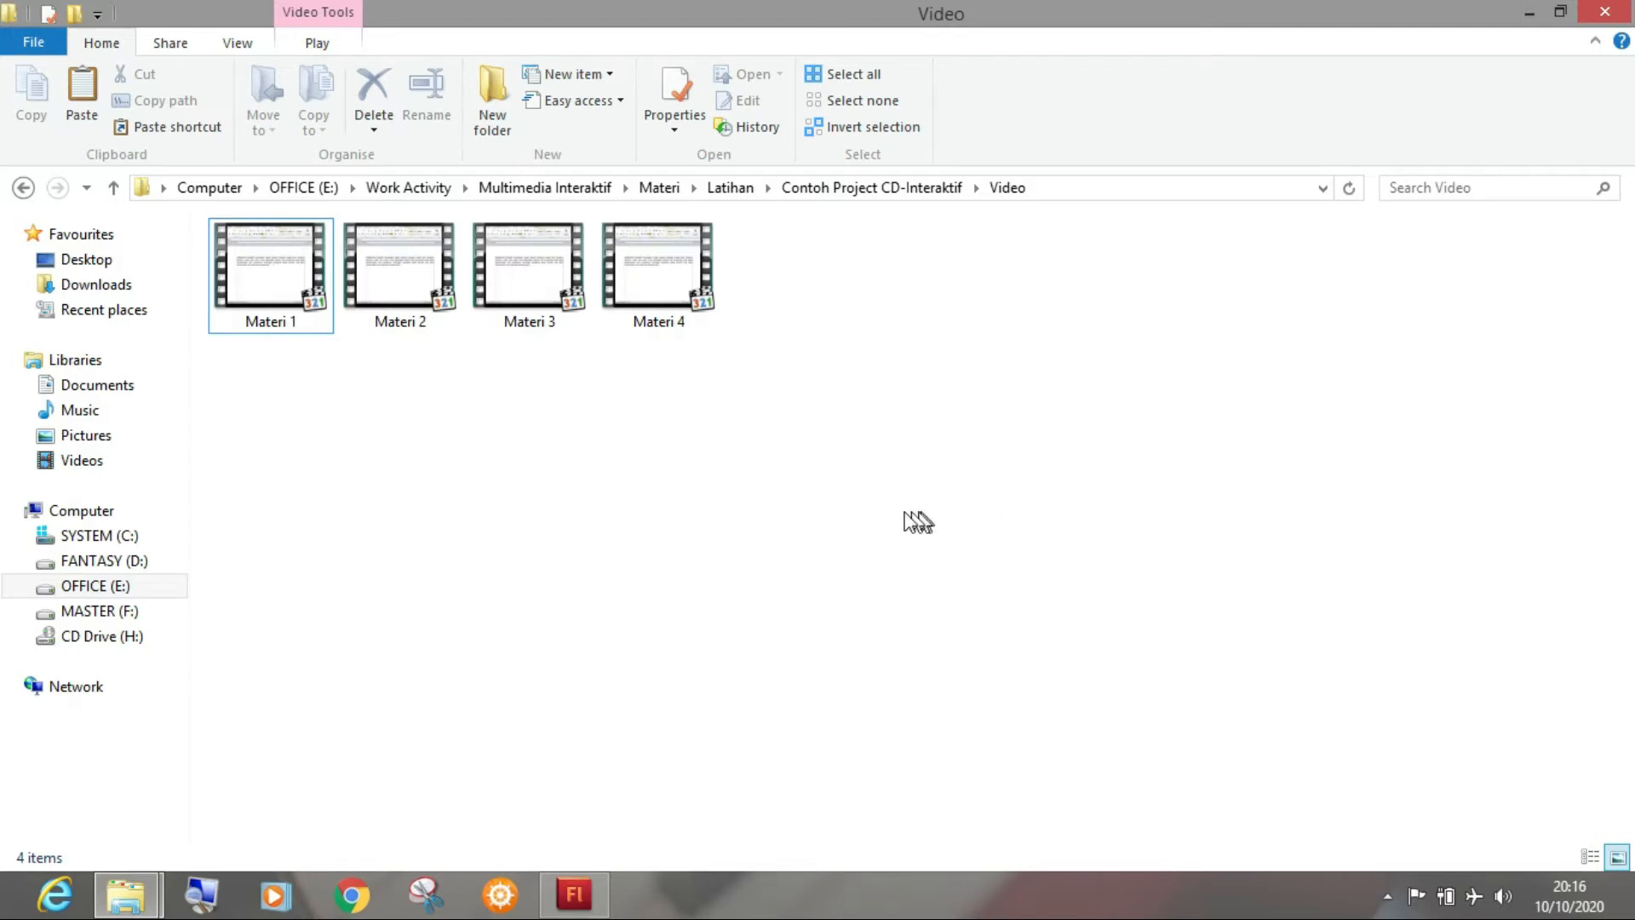
# Copy the four videos Materi 1 to Materi 4 from the Video folder into the New Project 2020 folder inside Layout Dasar
pyautogui.click(265, 269)
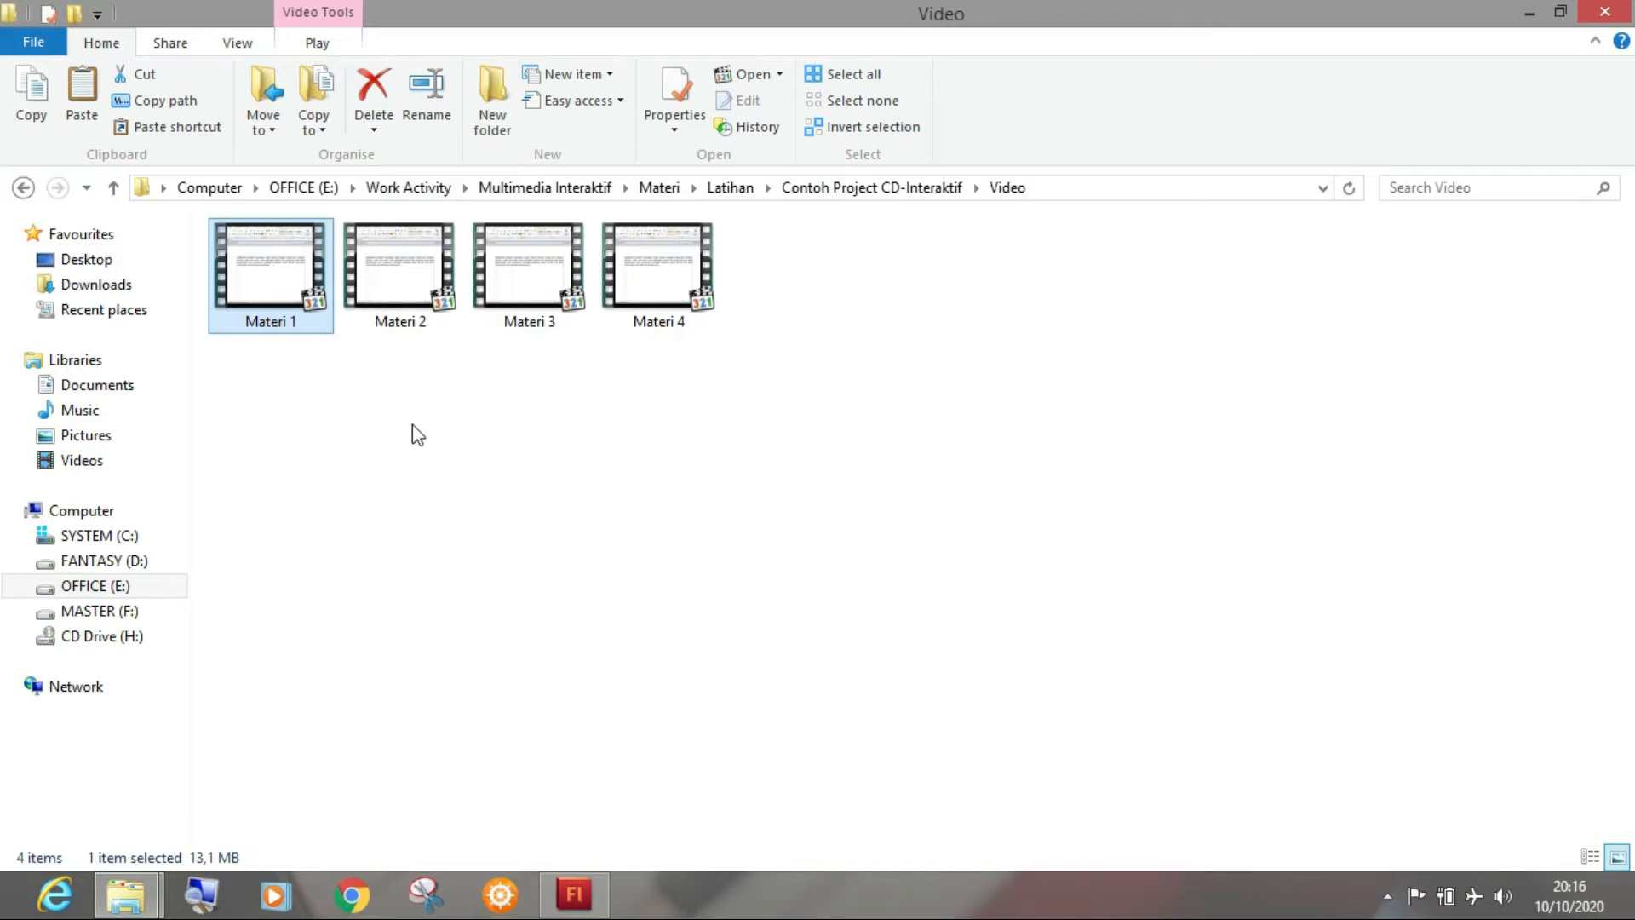
pyautogui.moveTo(253, 402); pyautogui.dragTo(701, 259)
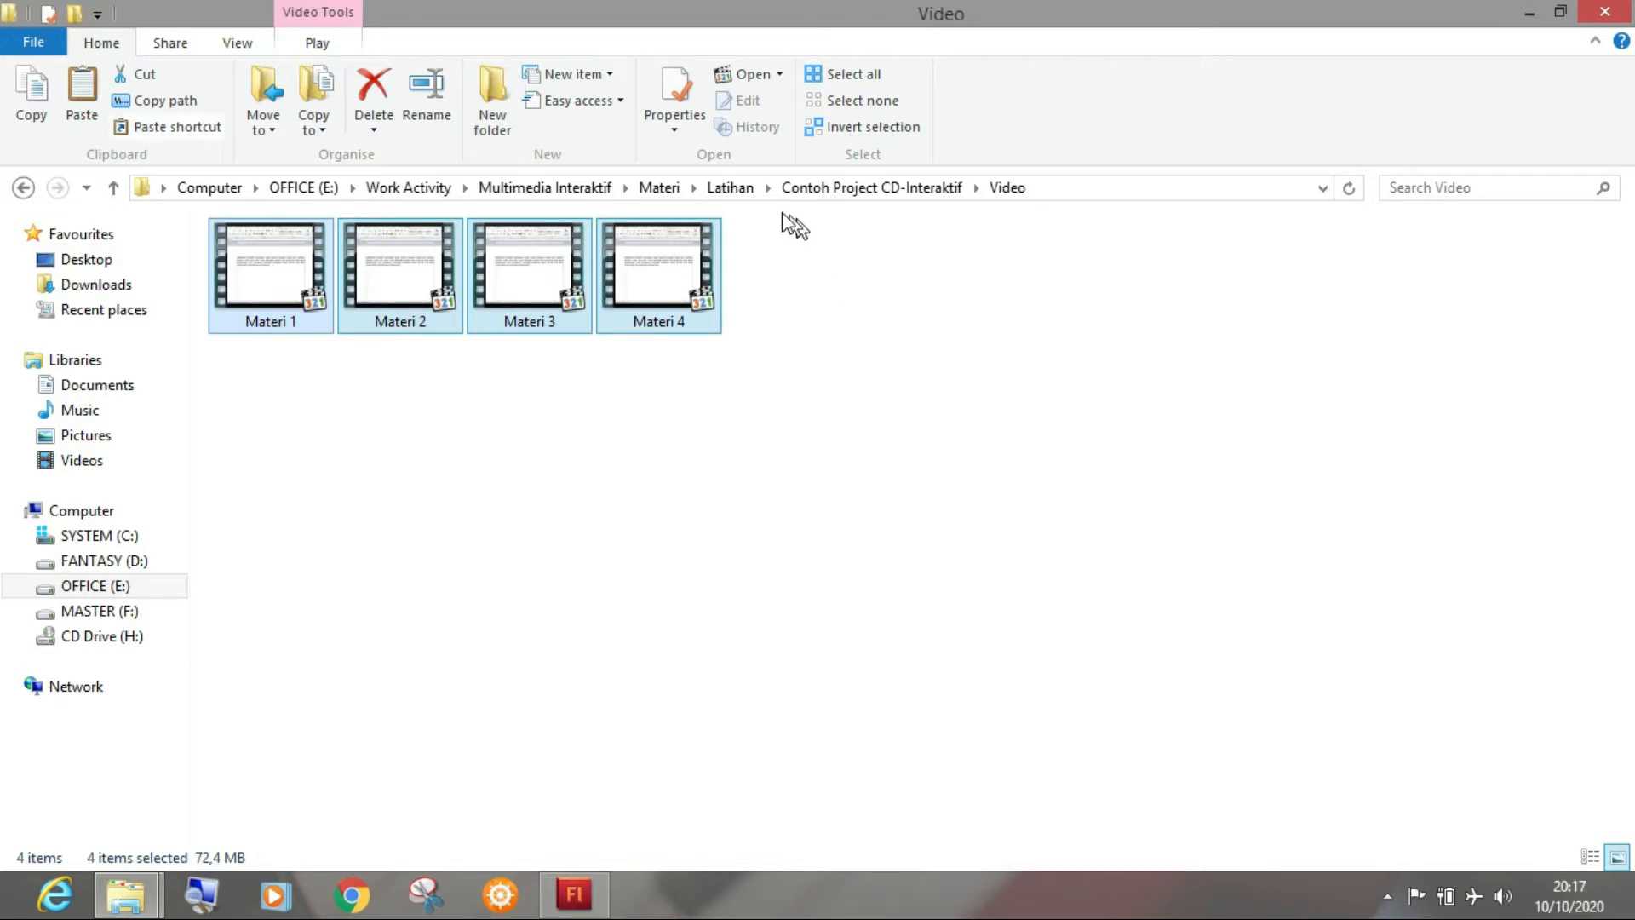
pyautogui.click(723, 188)
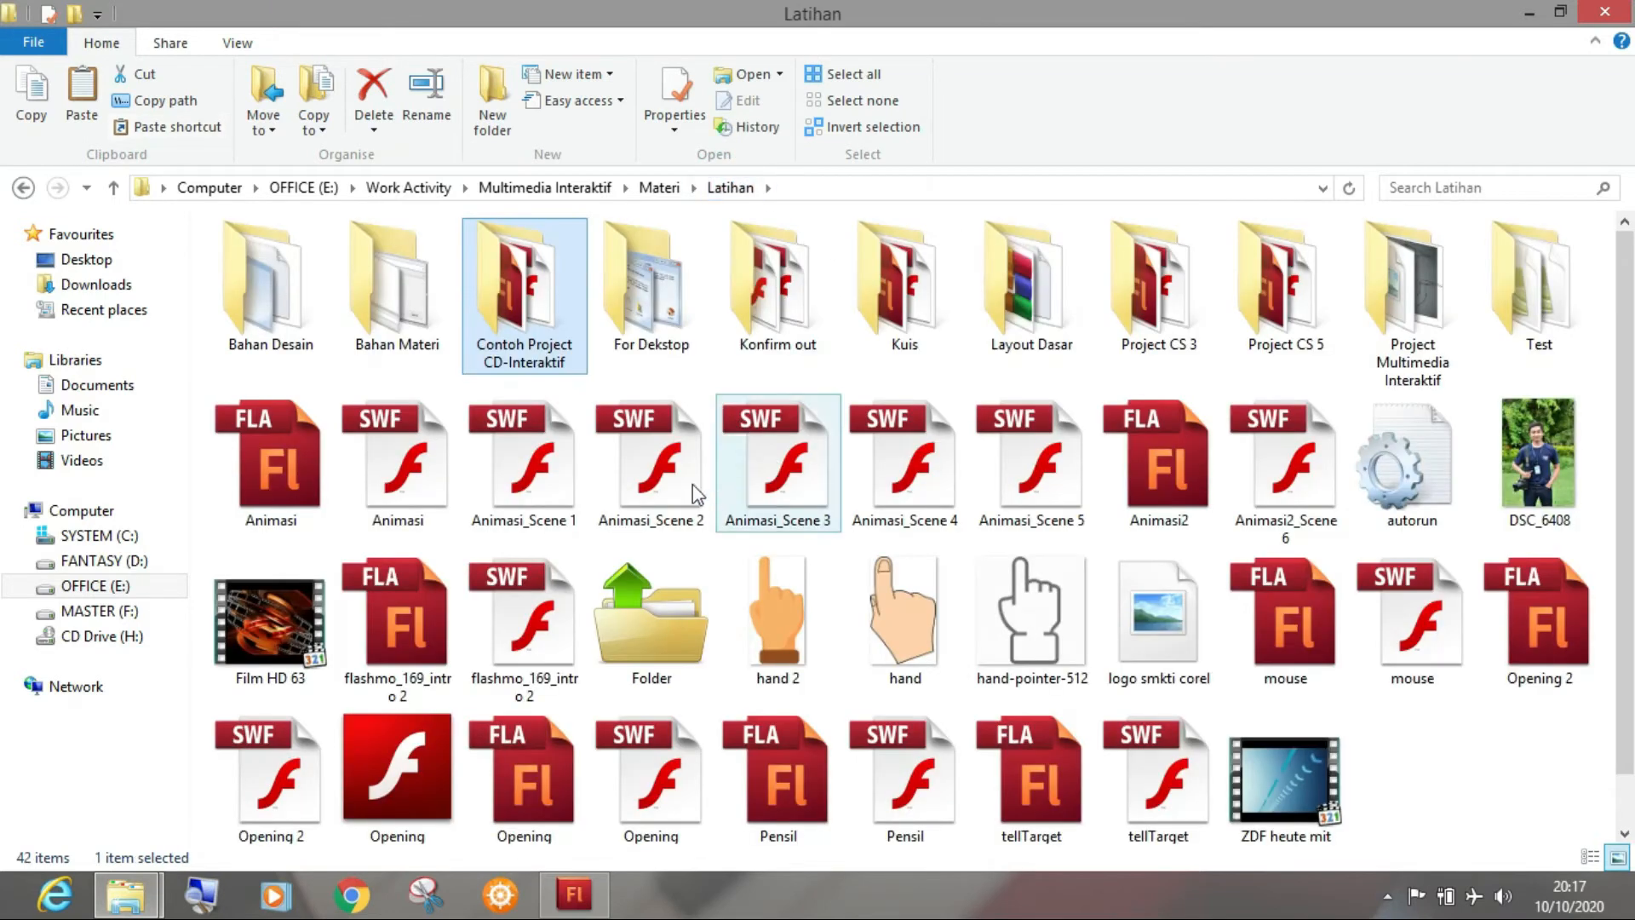
pyautogui.doubleClick(1053, 308)
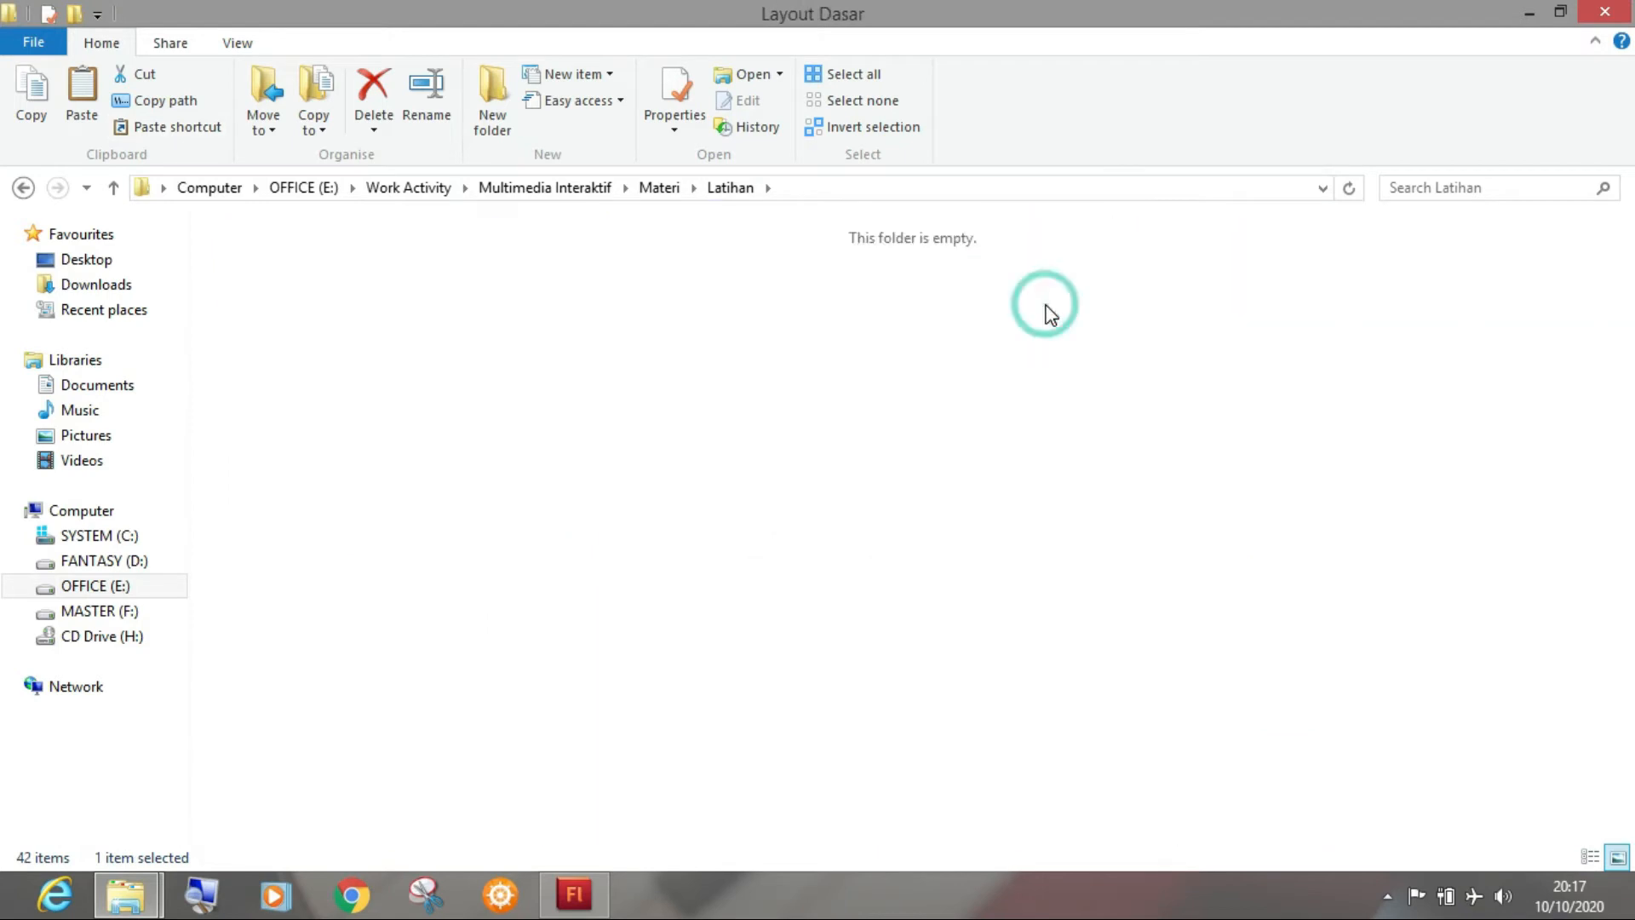
pyautogui.doubleClick(1604, 302)
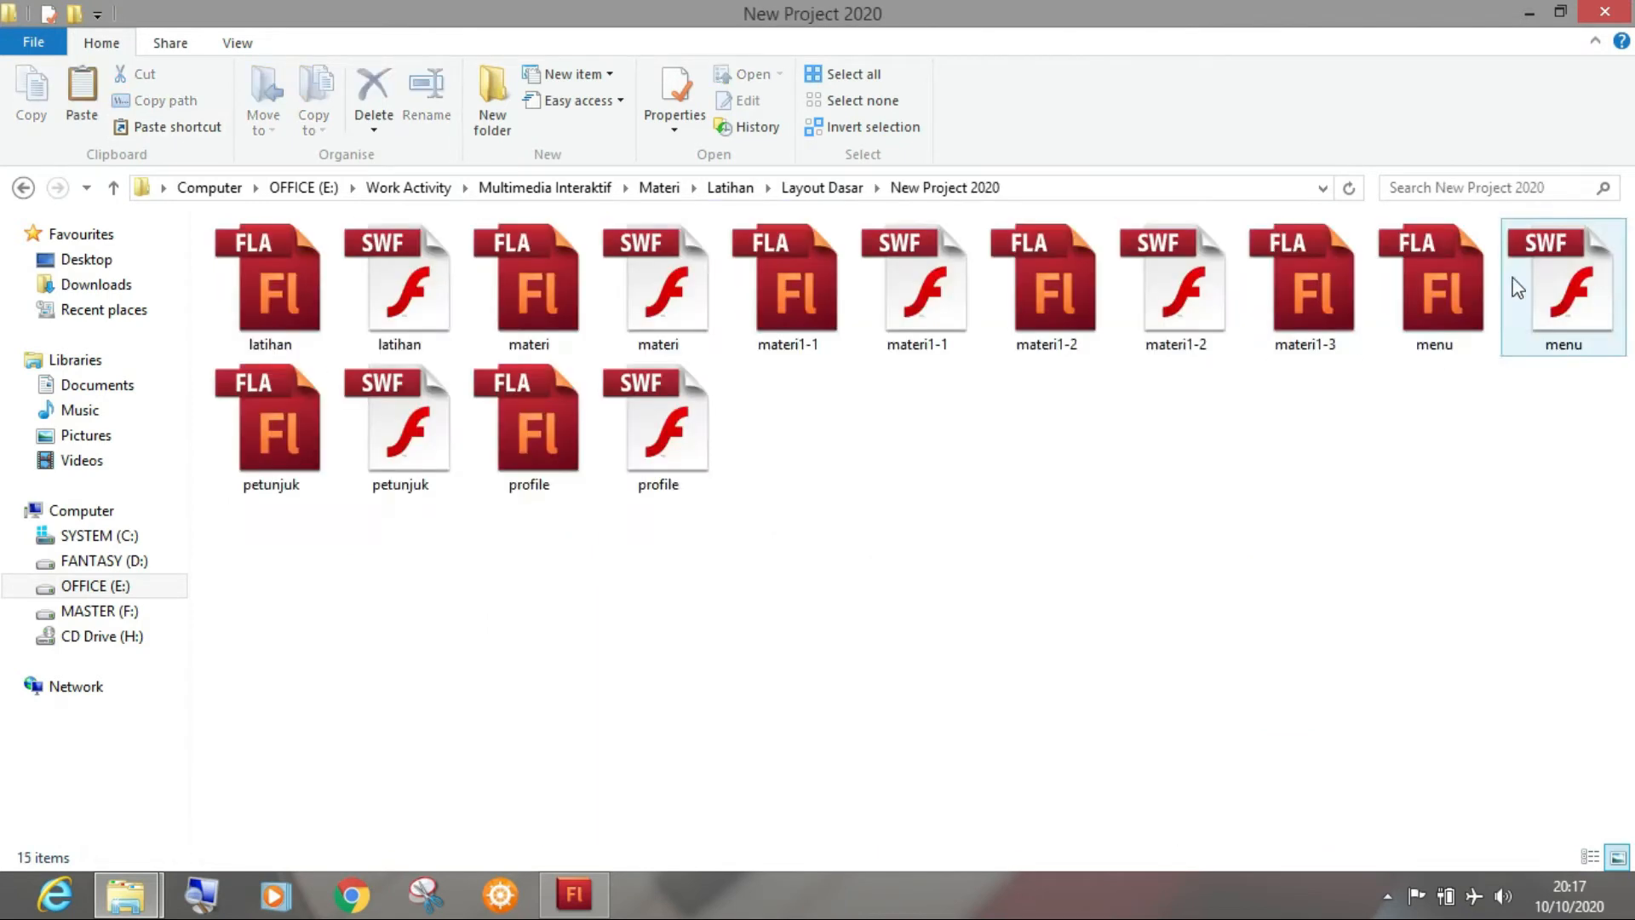
pyautogui.click(113, 187)
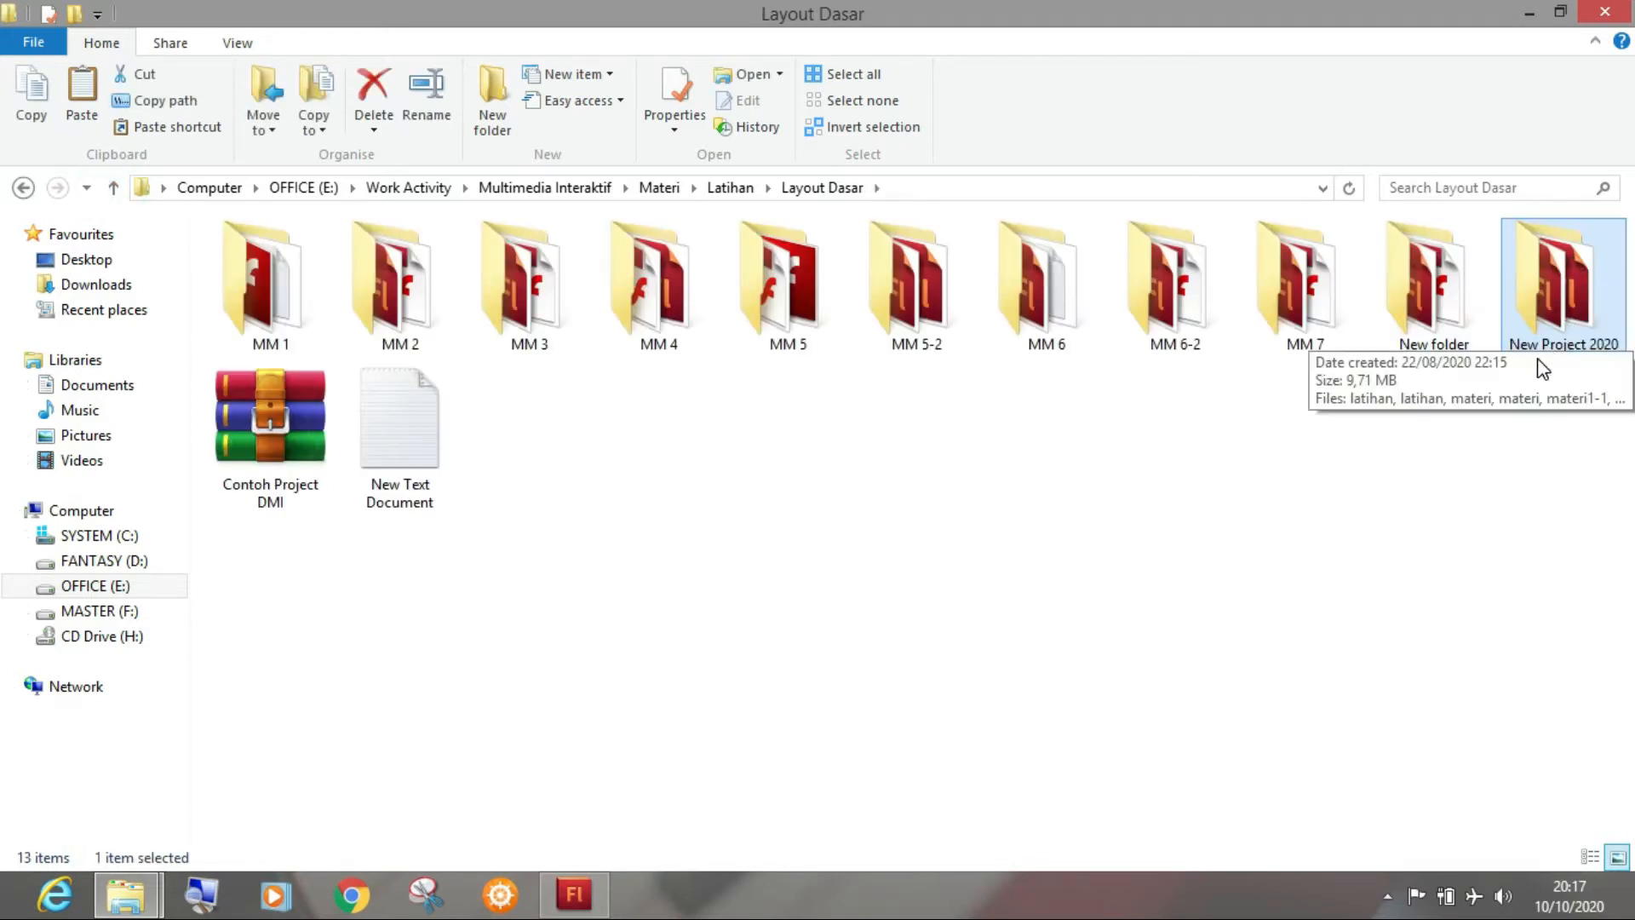
pyautogui.click(1576, 291)
pyautogui.doubleClick(1576, 291)
pyautogui.click(758, 549)
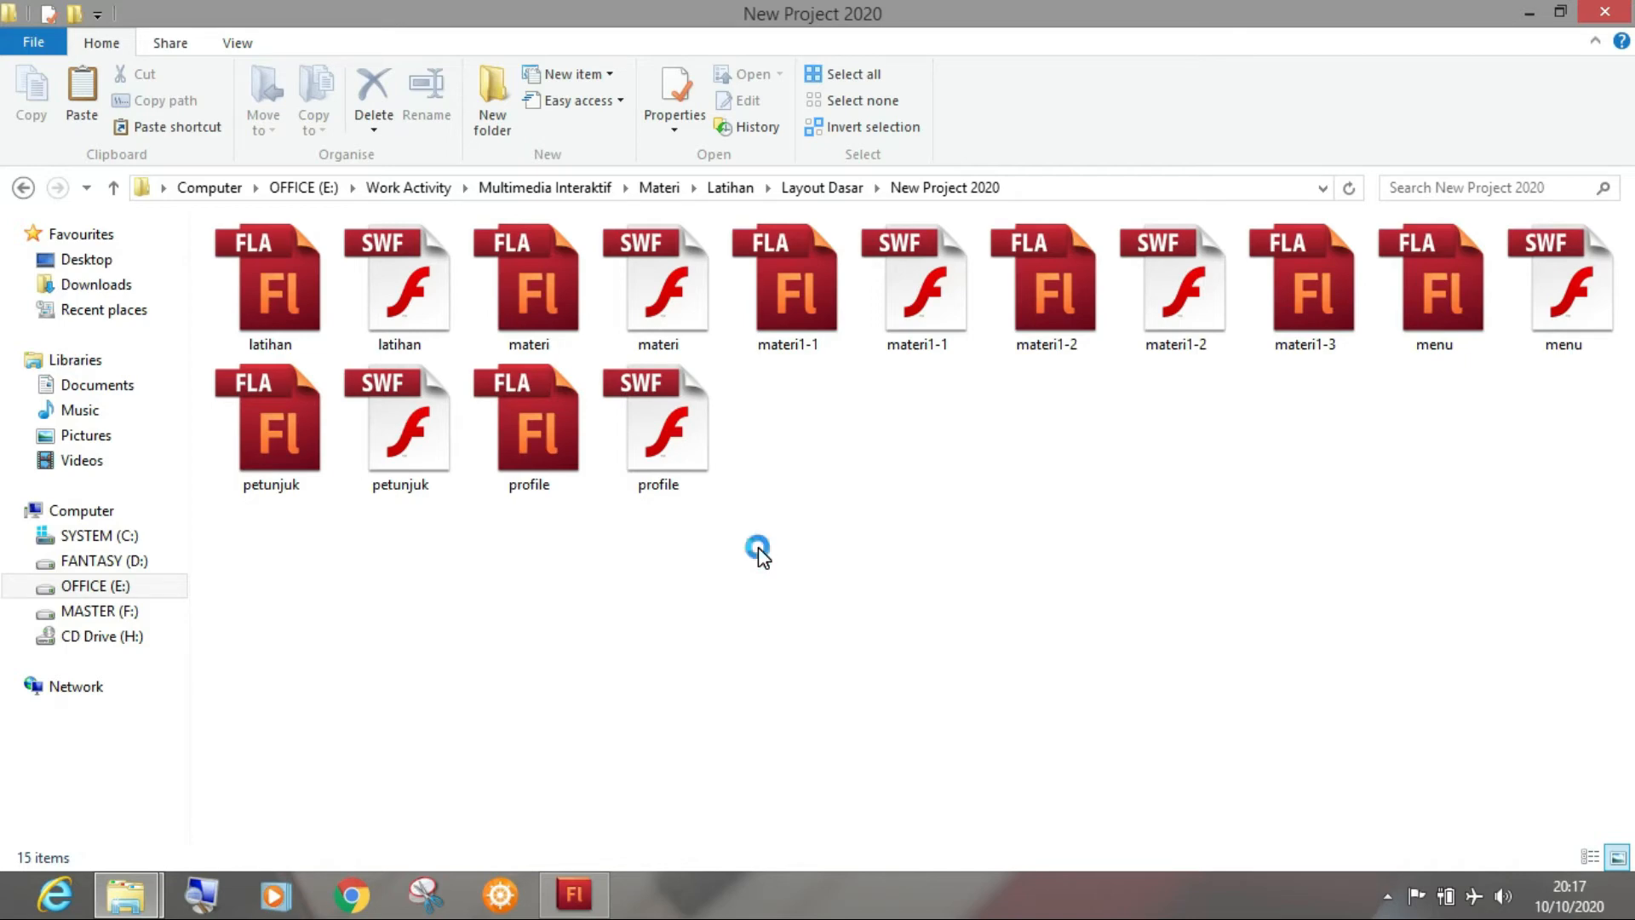
pyautogui.hotkey('ctrl', 'v')
pyautogui.click(759, 591)
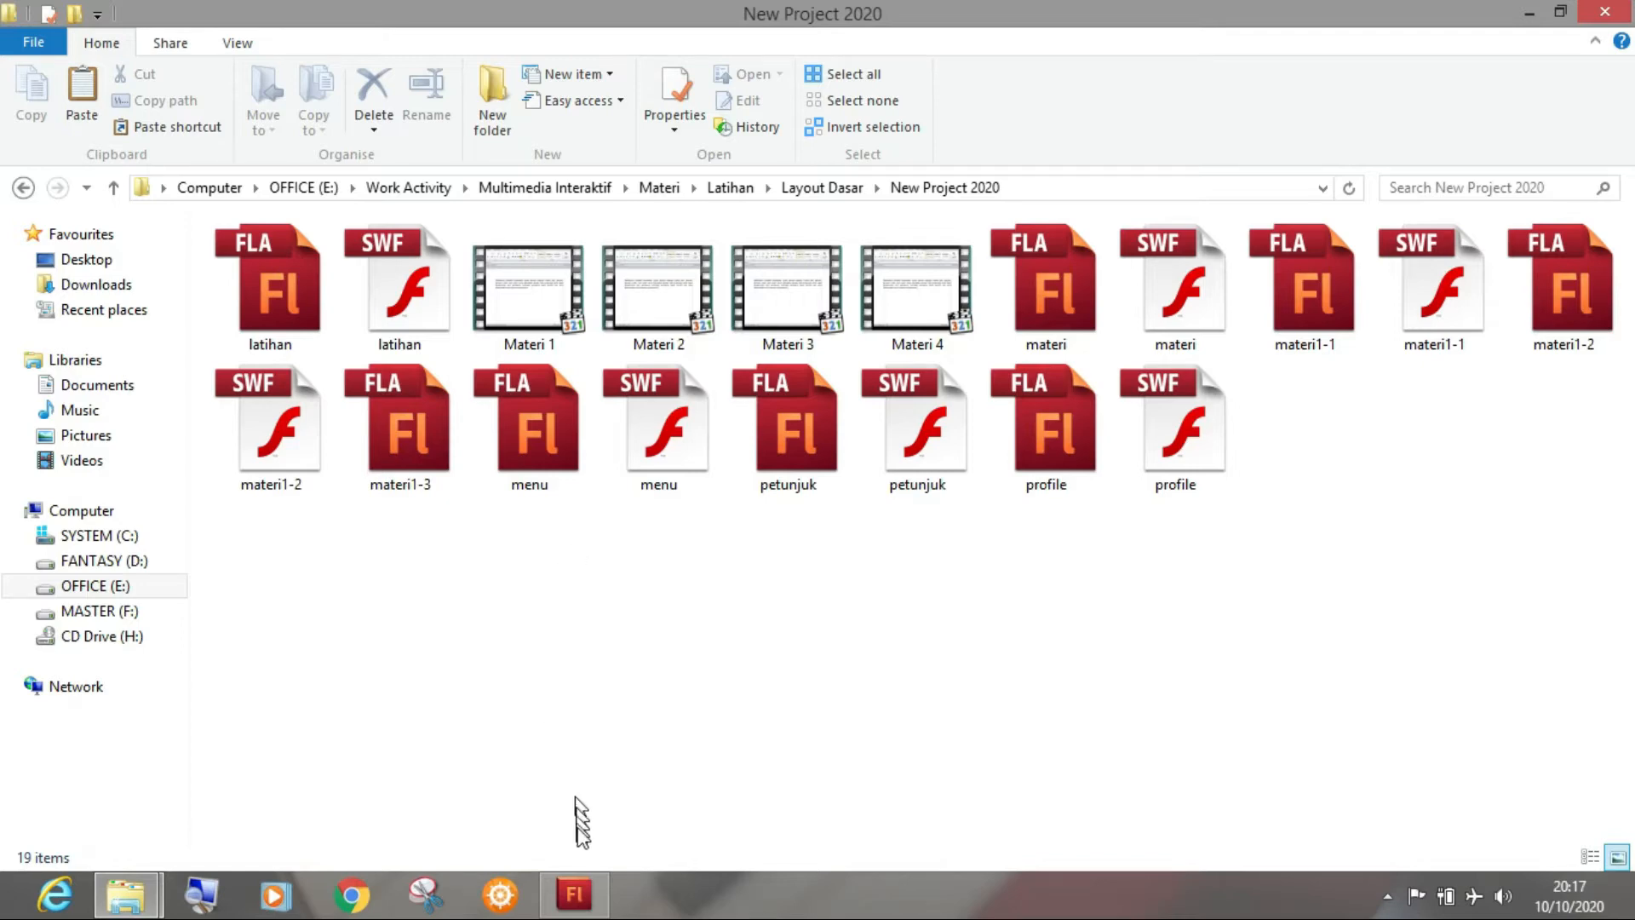
# Switch to Flash and choose Materi 1 from New Project 2020 as the source of a video import, closing the import dialog without continuing
pyautogui.click(574, 895)
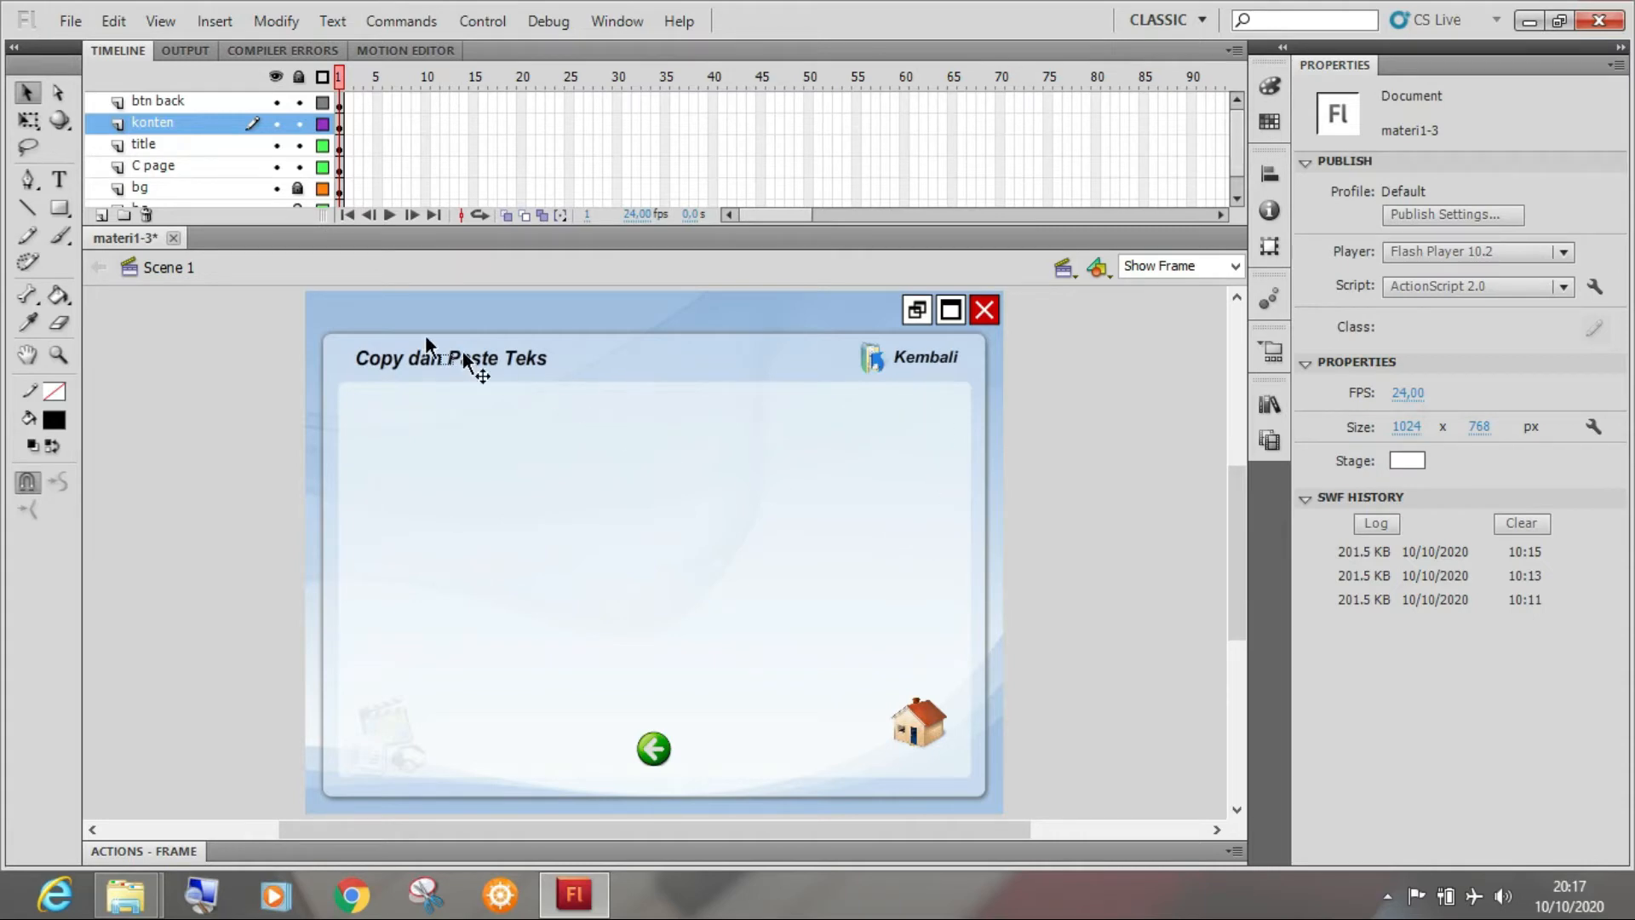
pyautogui.click(72, 30)
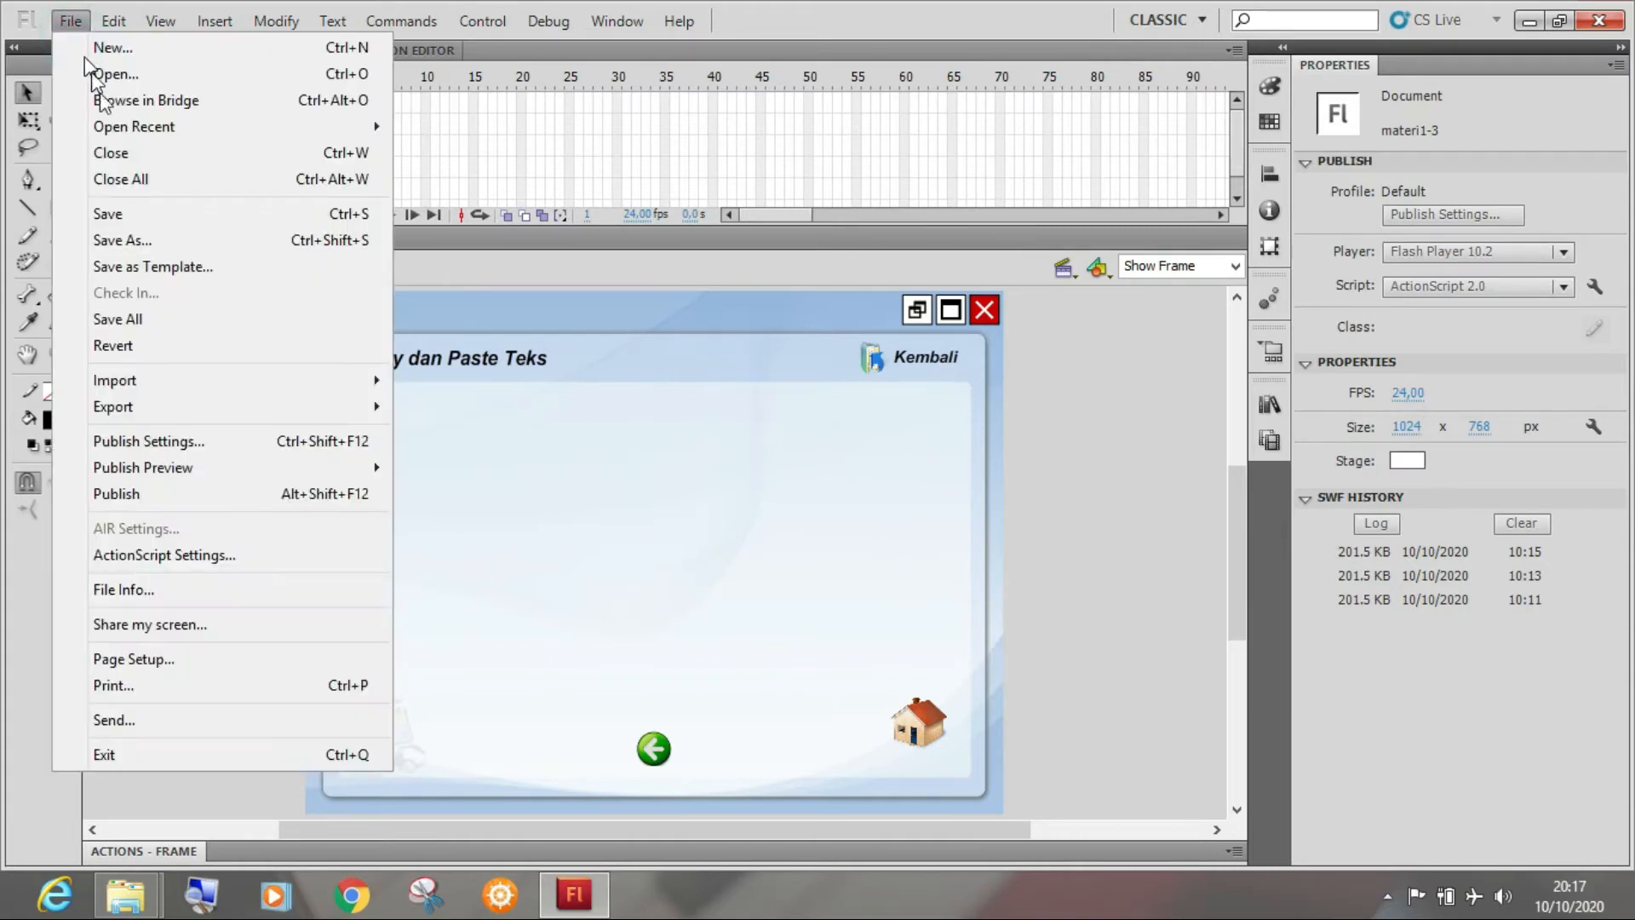
pyautogui.moveTo(313, 381)
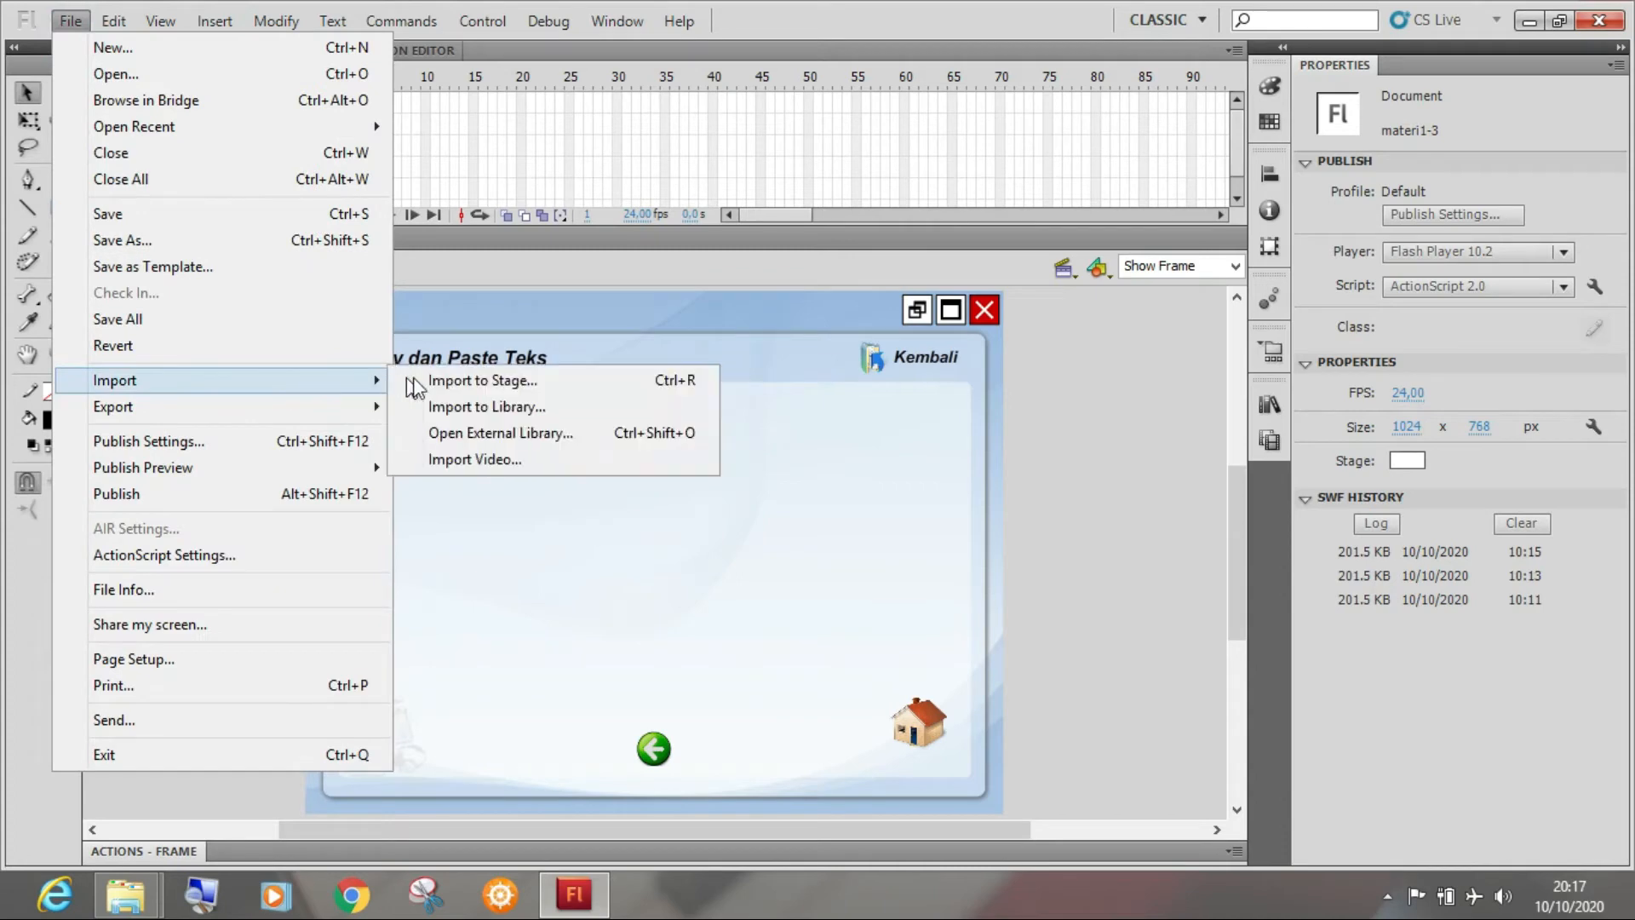
pyautogui.click(474, 465)
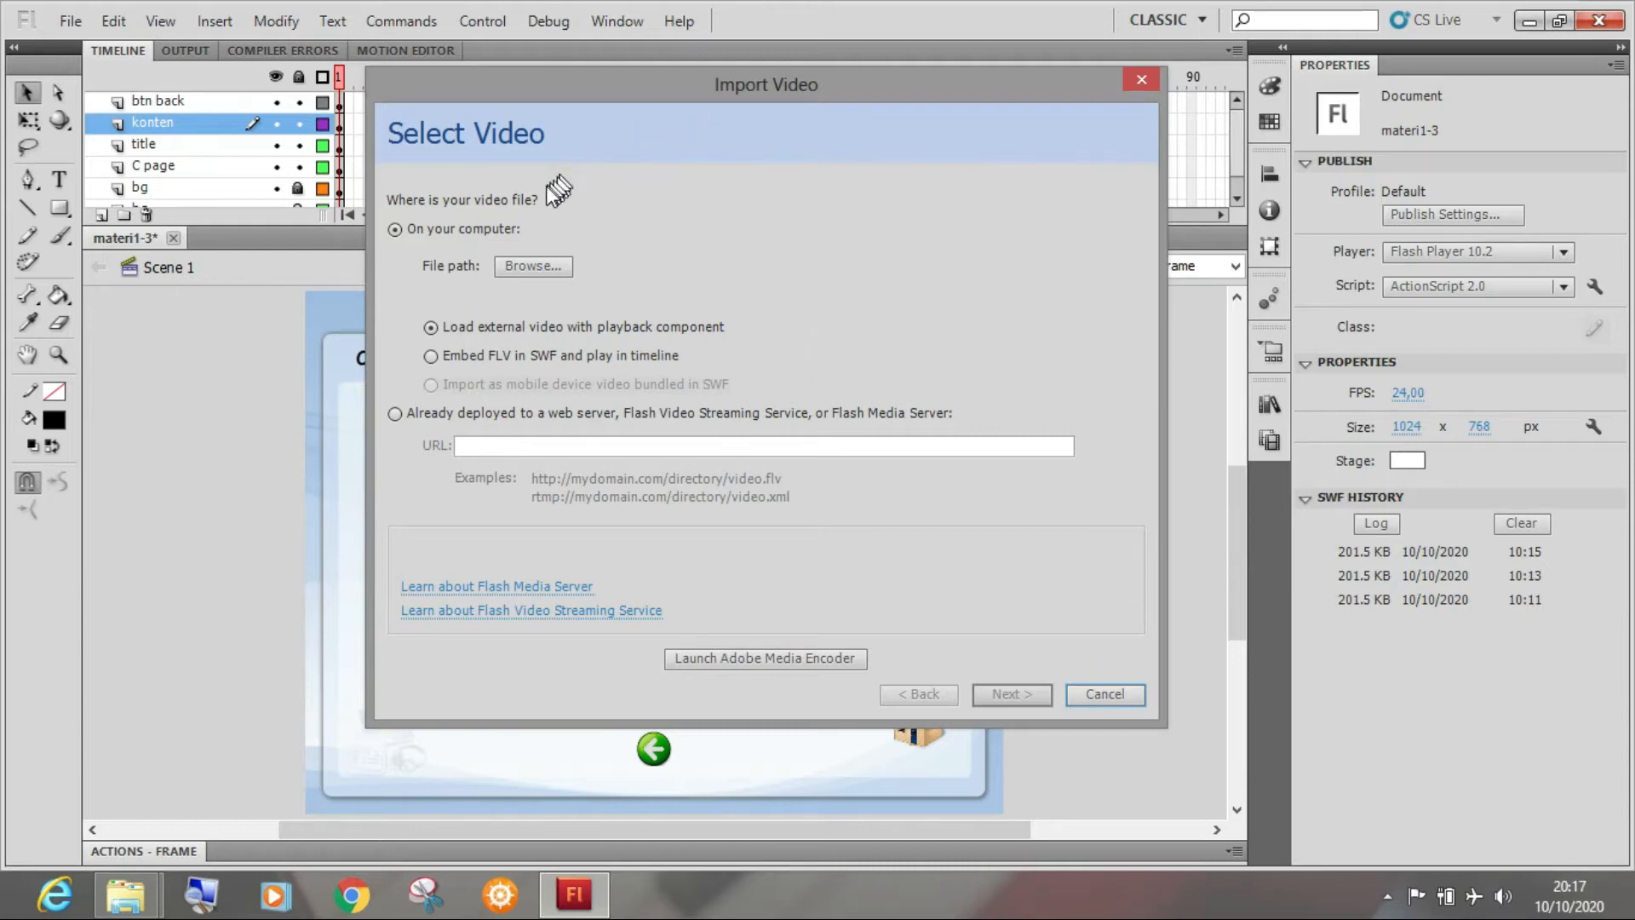
pyautogui.click(531, 270)
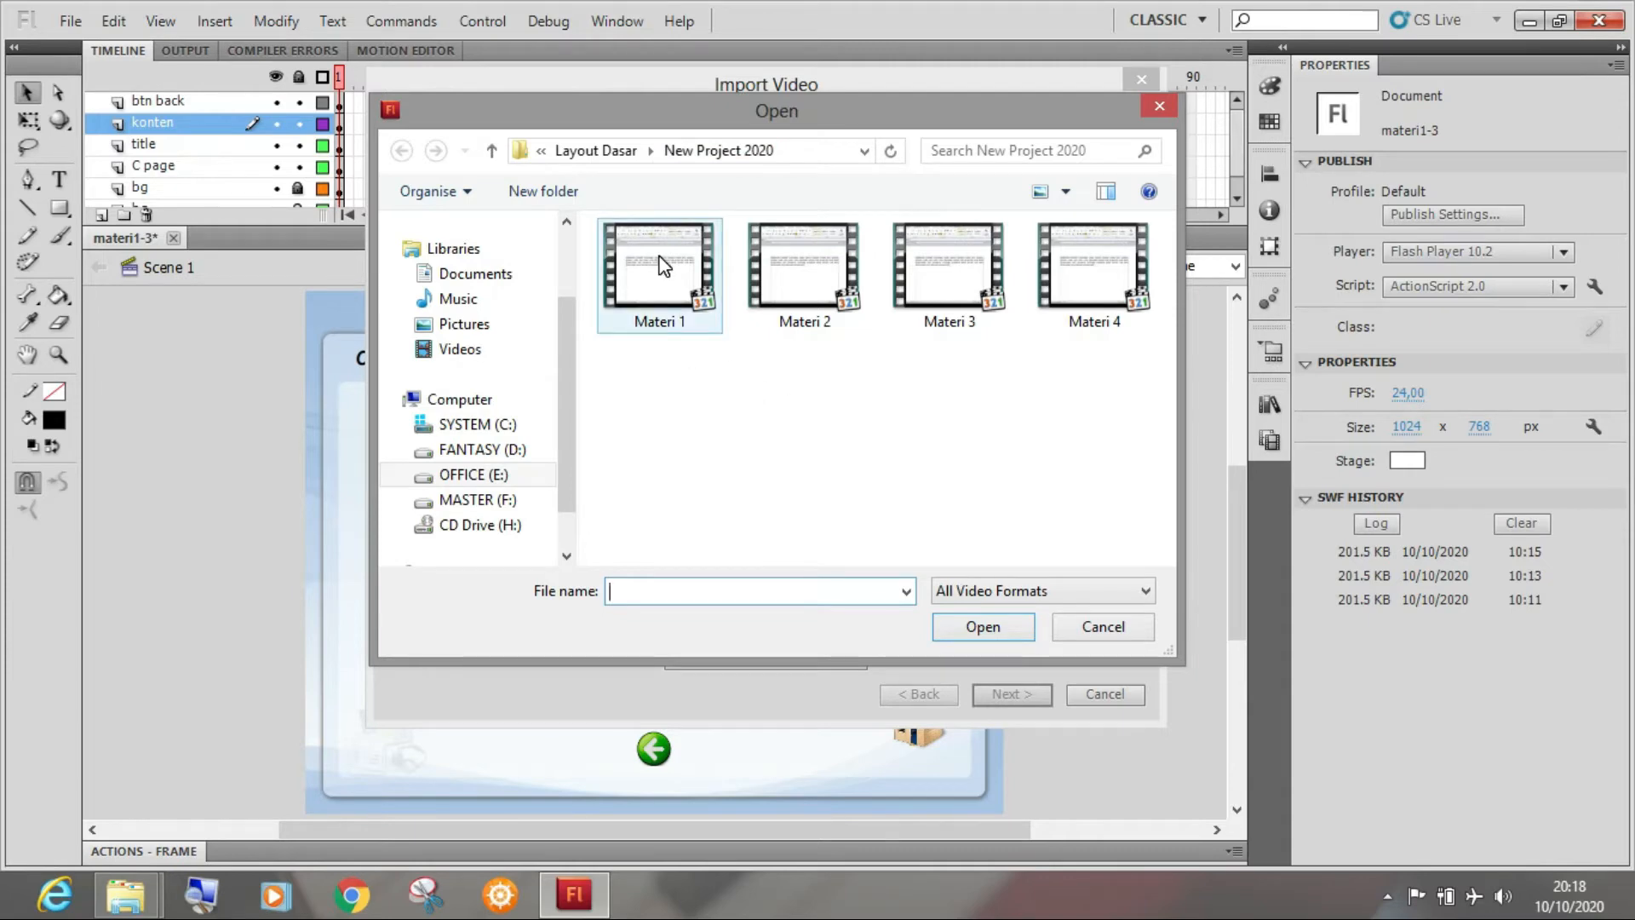
pyautogui.moveTo(596, 109); pyautogui.dragTo(790, 104)
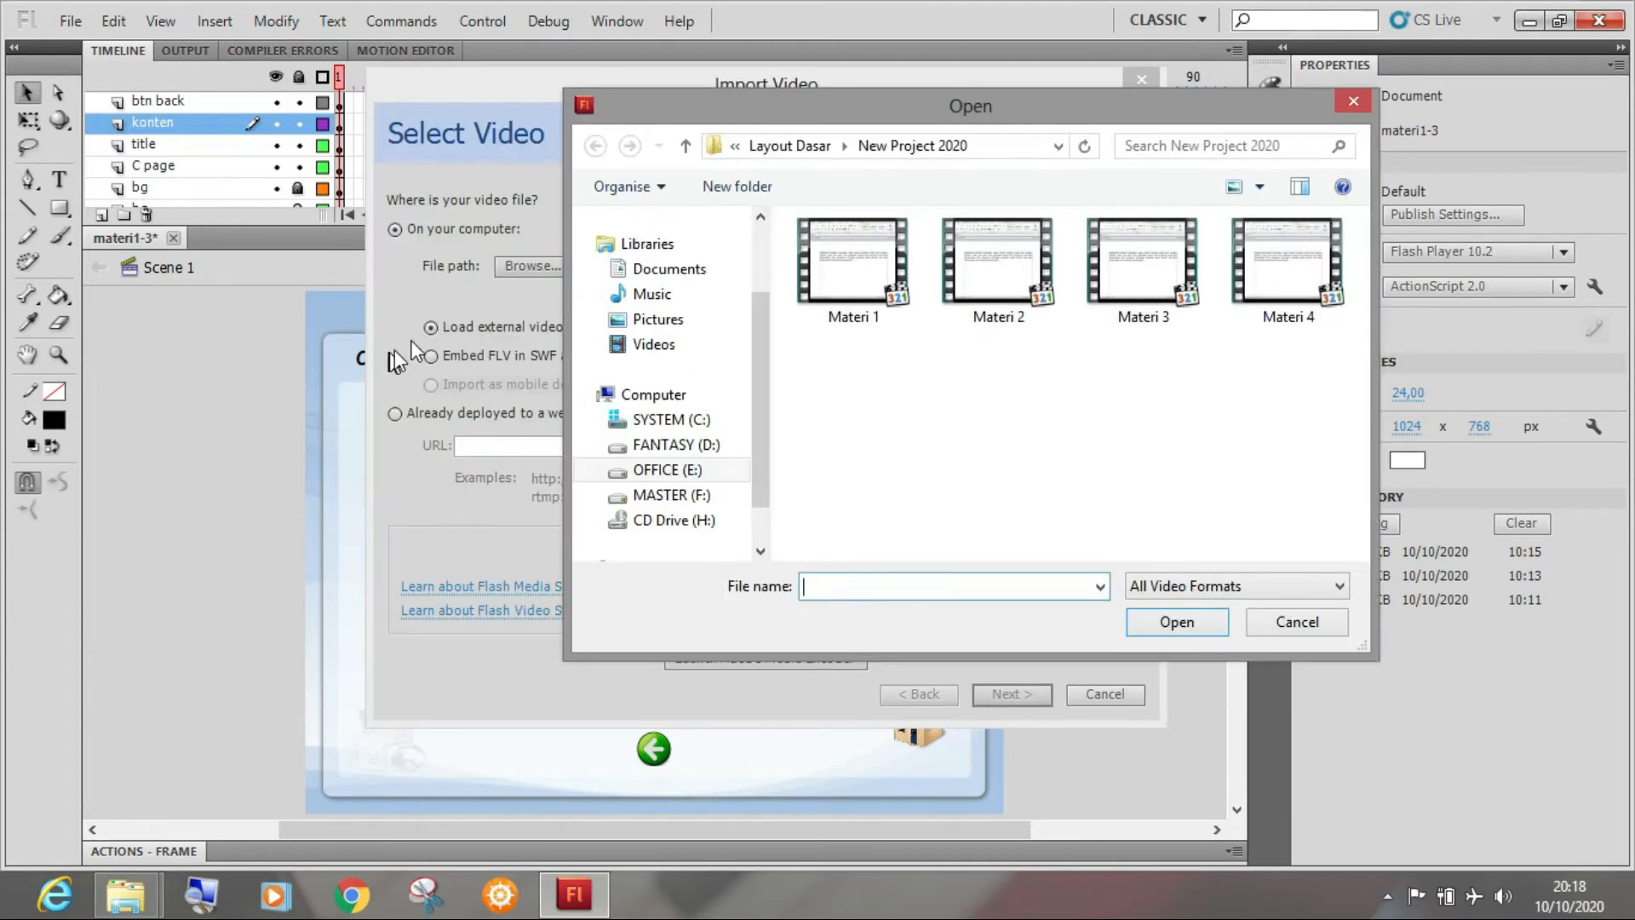
pyautogui.moveTo(682, 109); pyautogui.dragTo(548, 109)
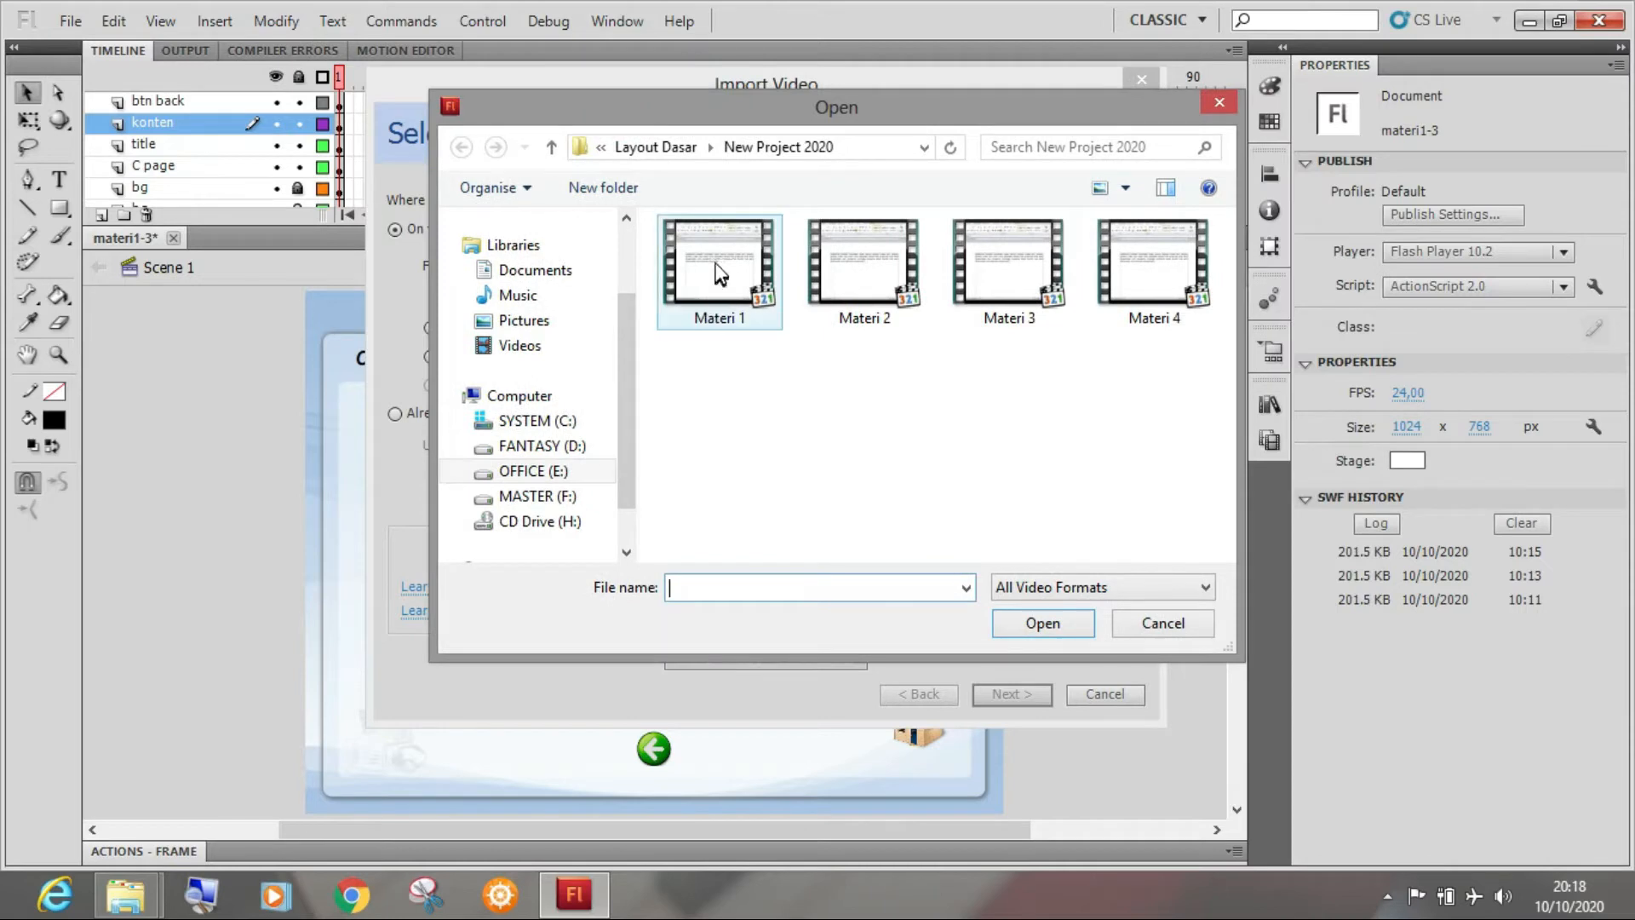
pyautogui.click(716, 264)
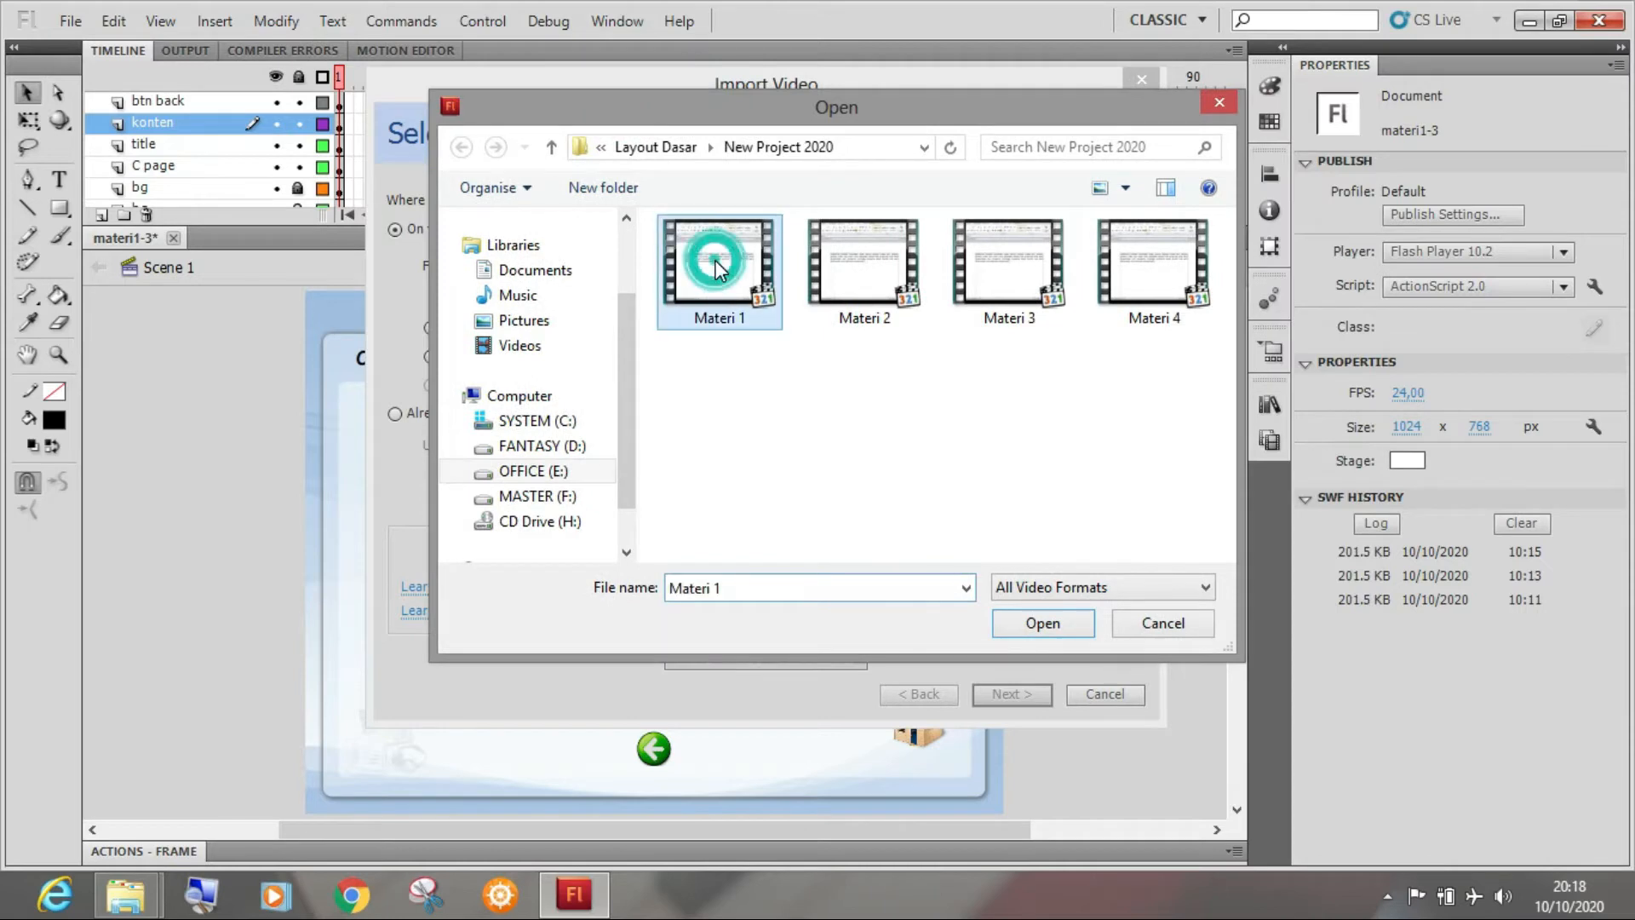
pyautogui.click(1041, 623)
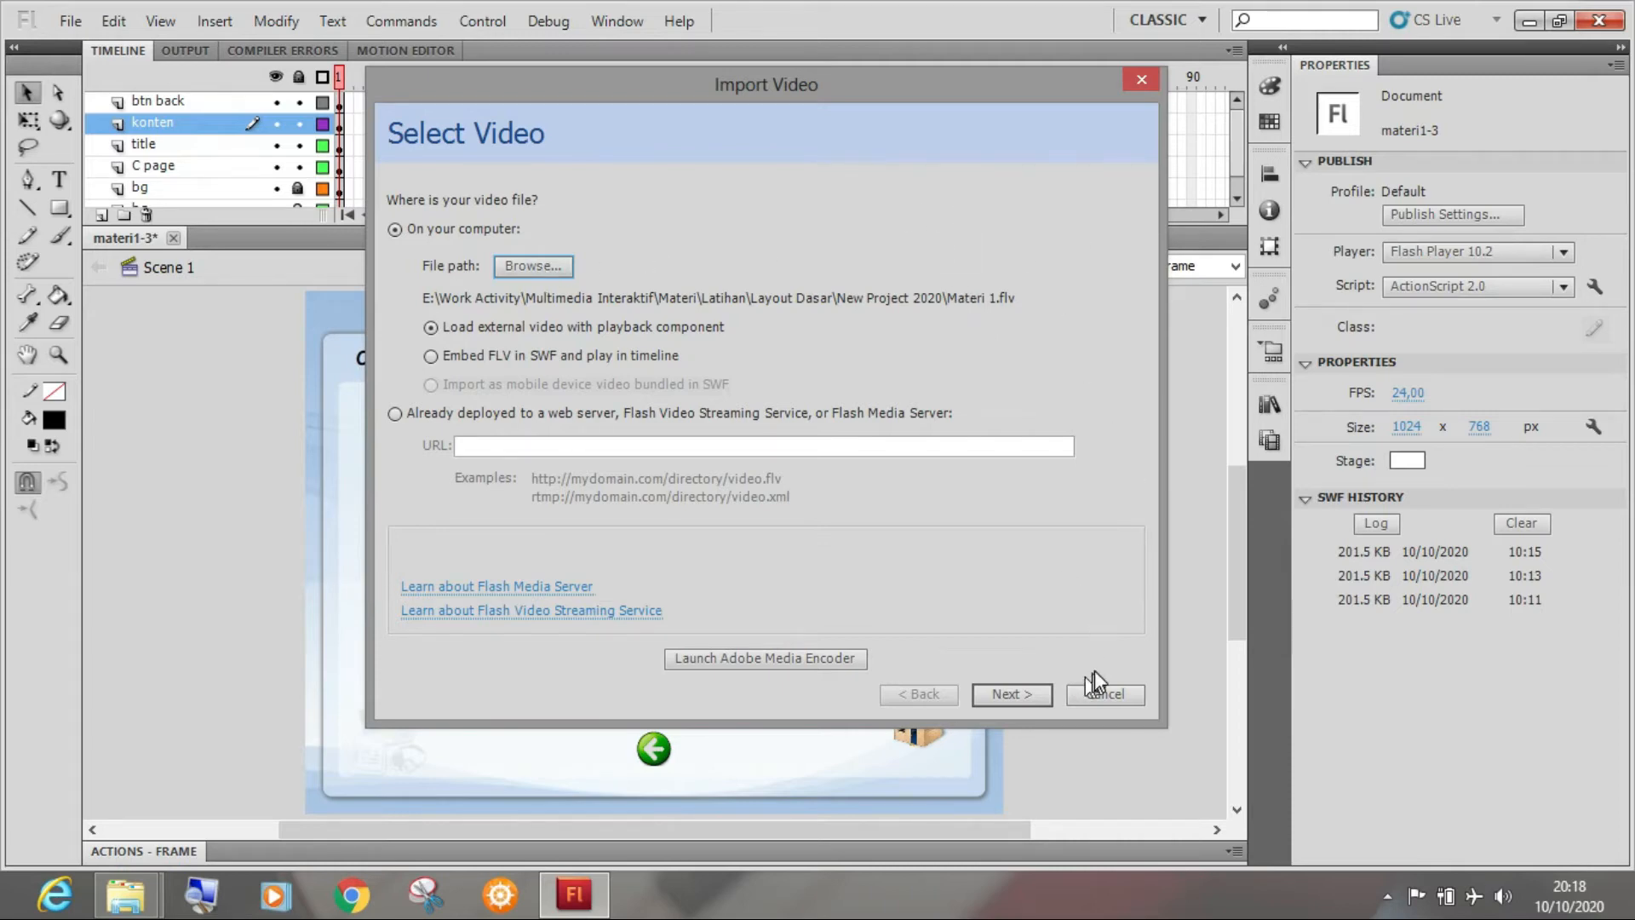
pyautogui.click(1137, 74)
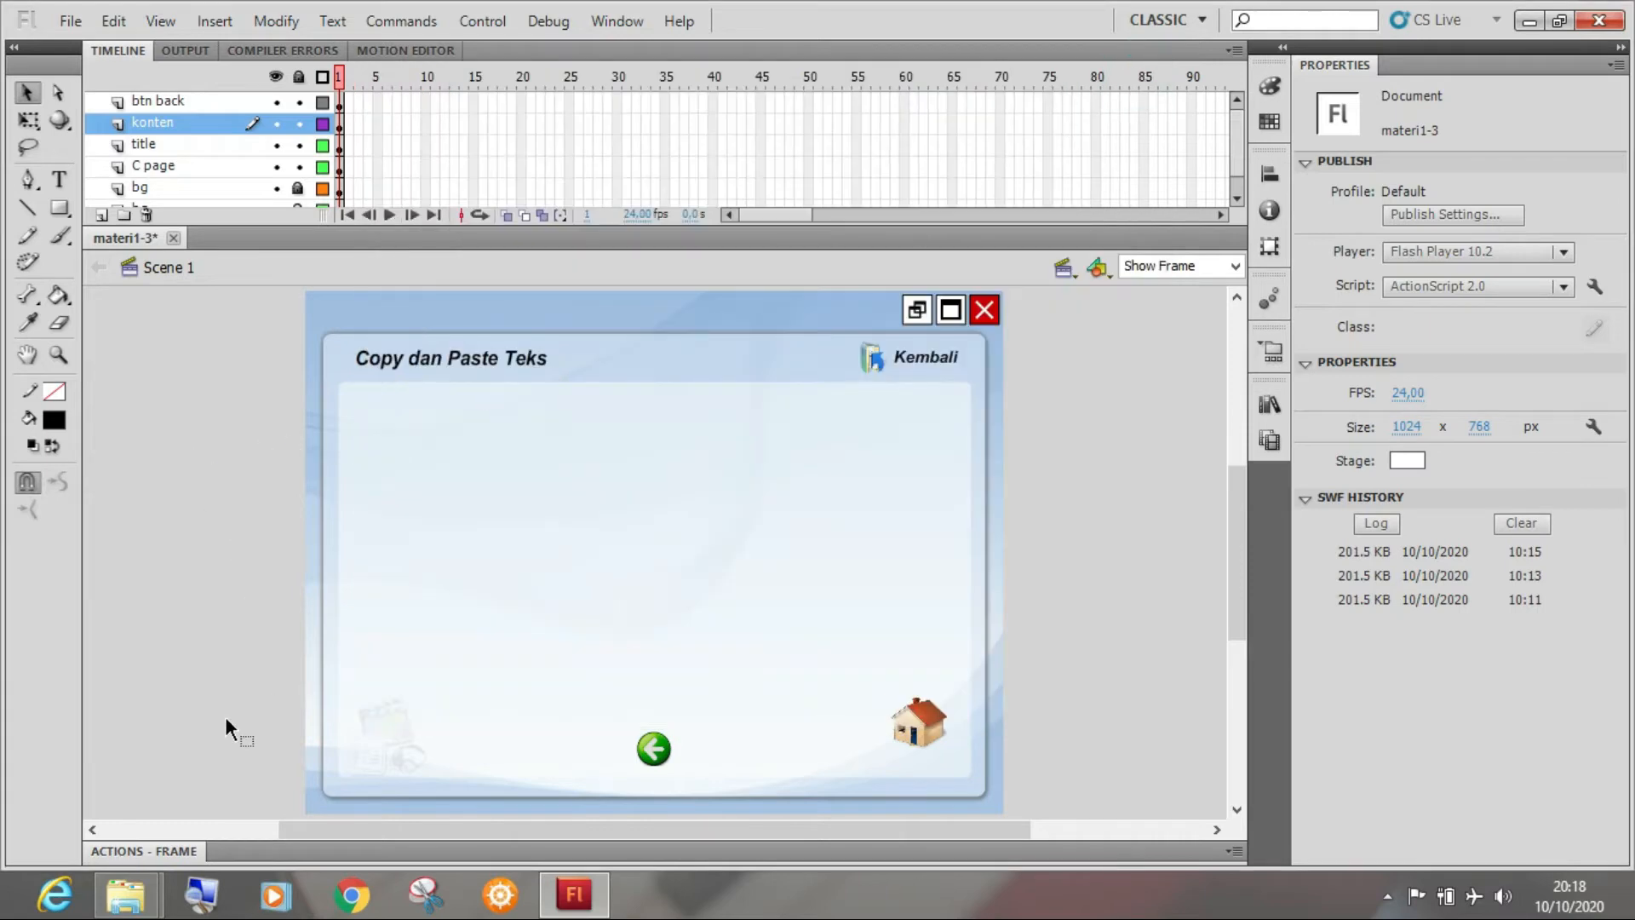
# Switch to the New Project 2020 folder in File Explorer and check the Materi 1 video stored beside the project files
pyautogui.moveTo(126, 910)
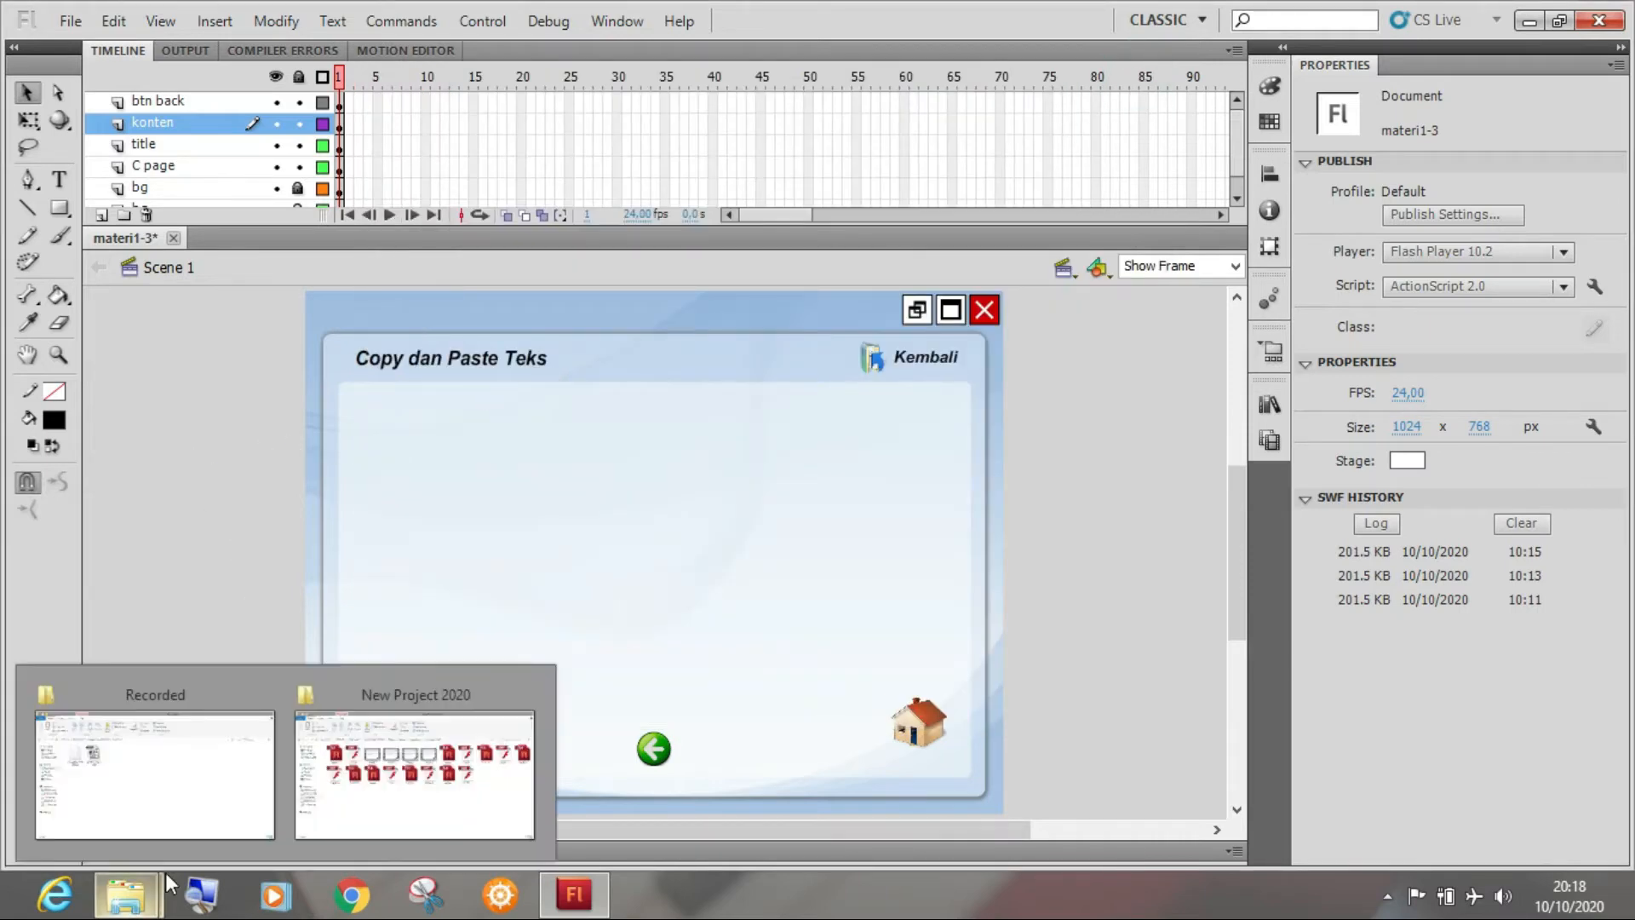
pyautogui.click(318, 810)
pyautogui.click(604, 623)
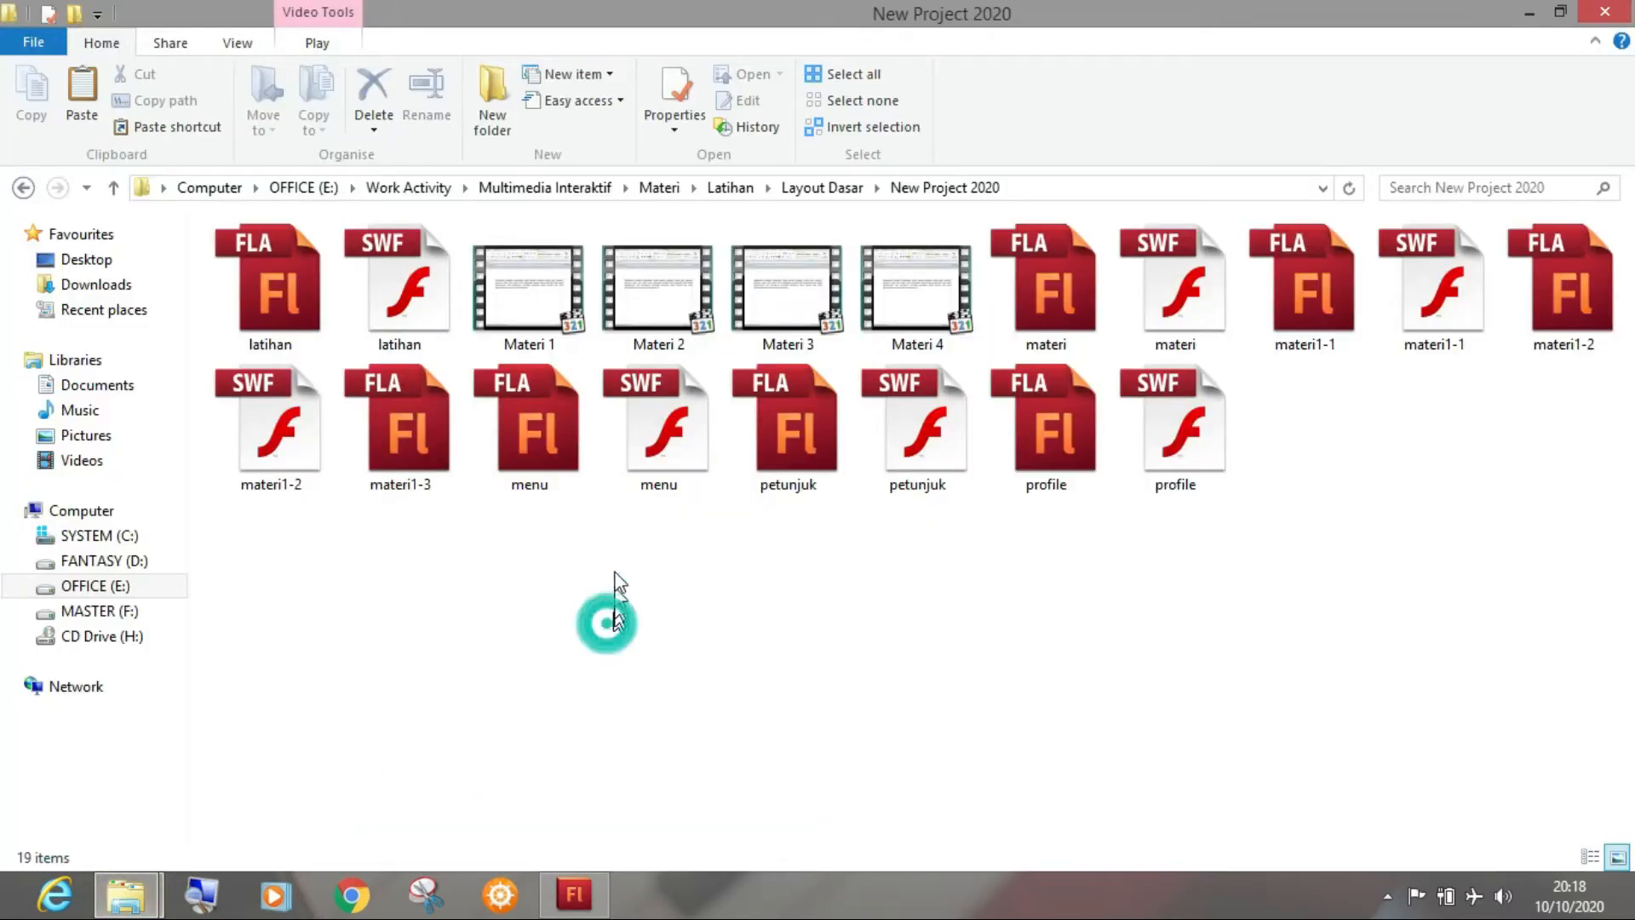
pyautogui.click(548, 292)
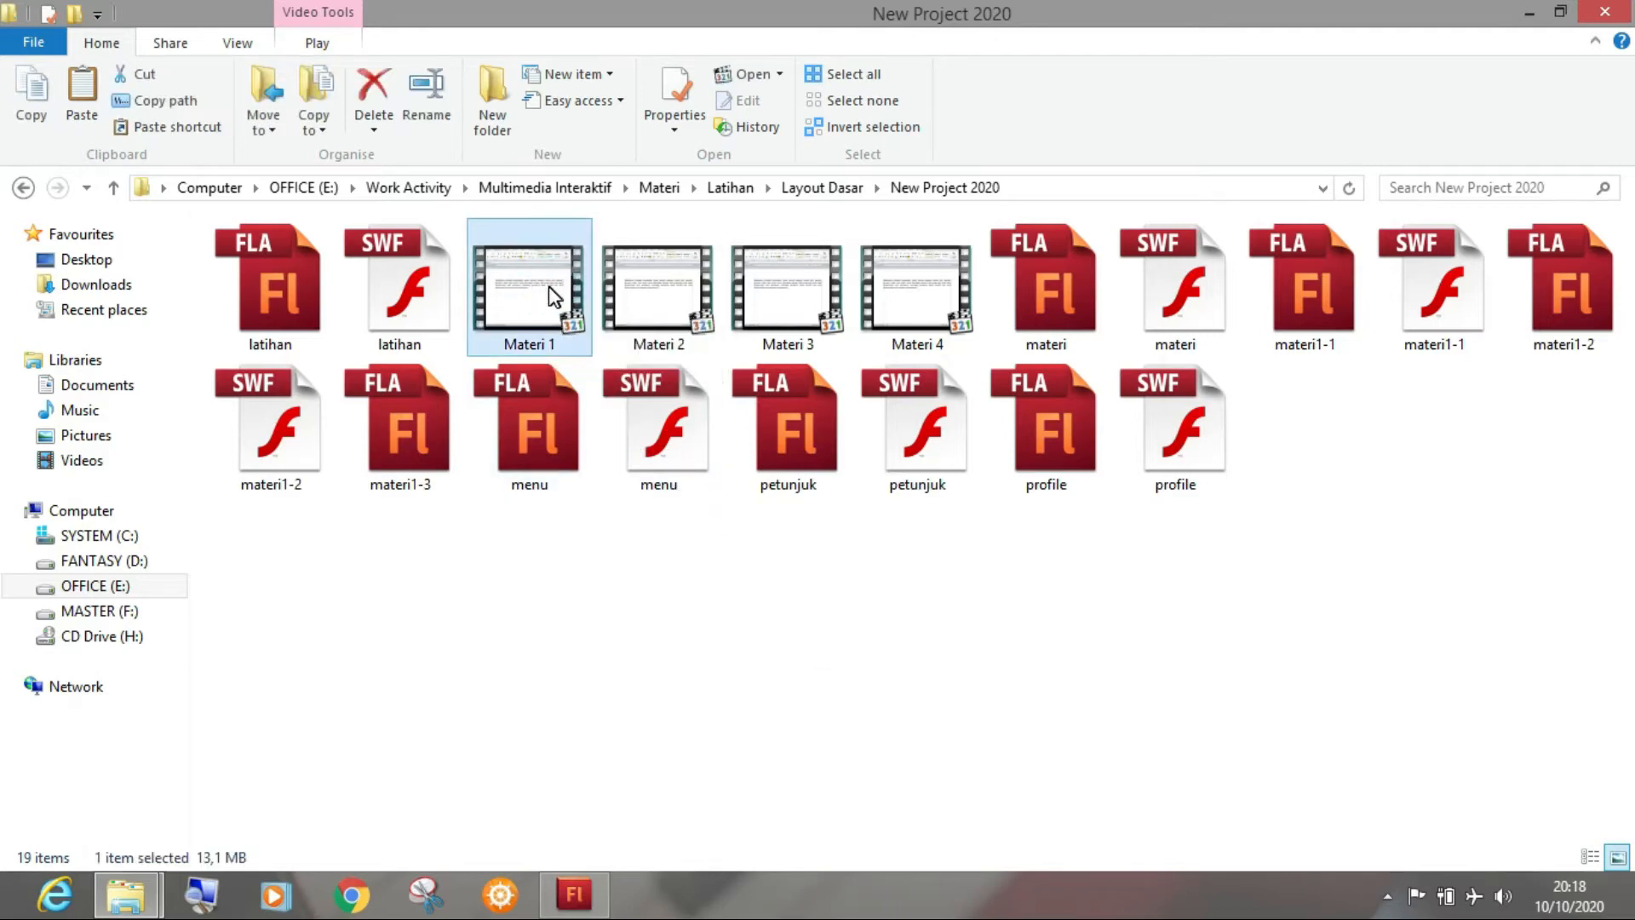
pyautogui.moveTo(569, 424); pyautogui.dragTo(646, 529)
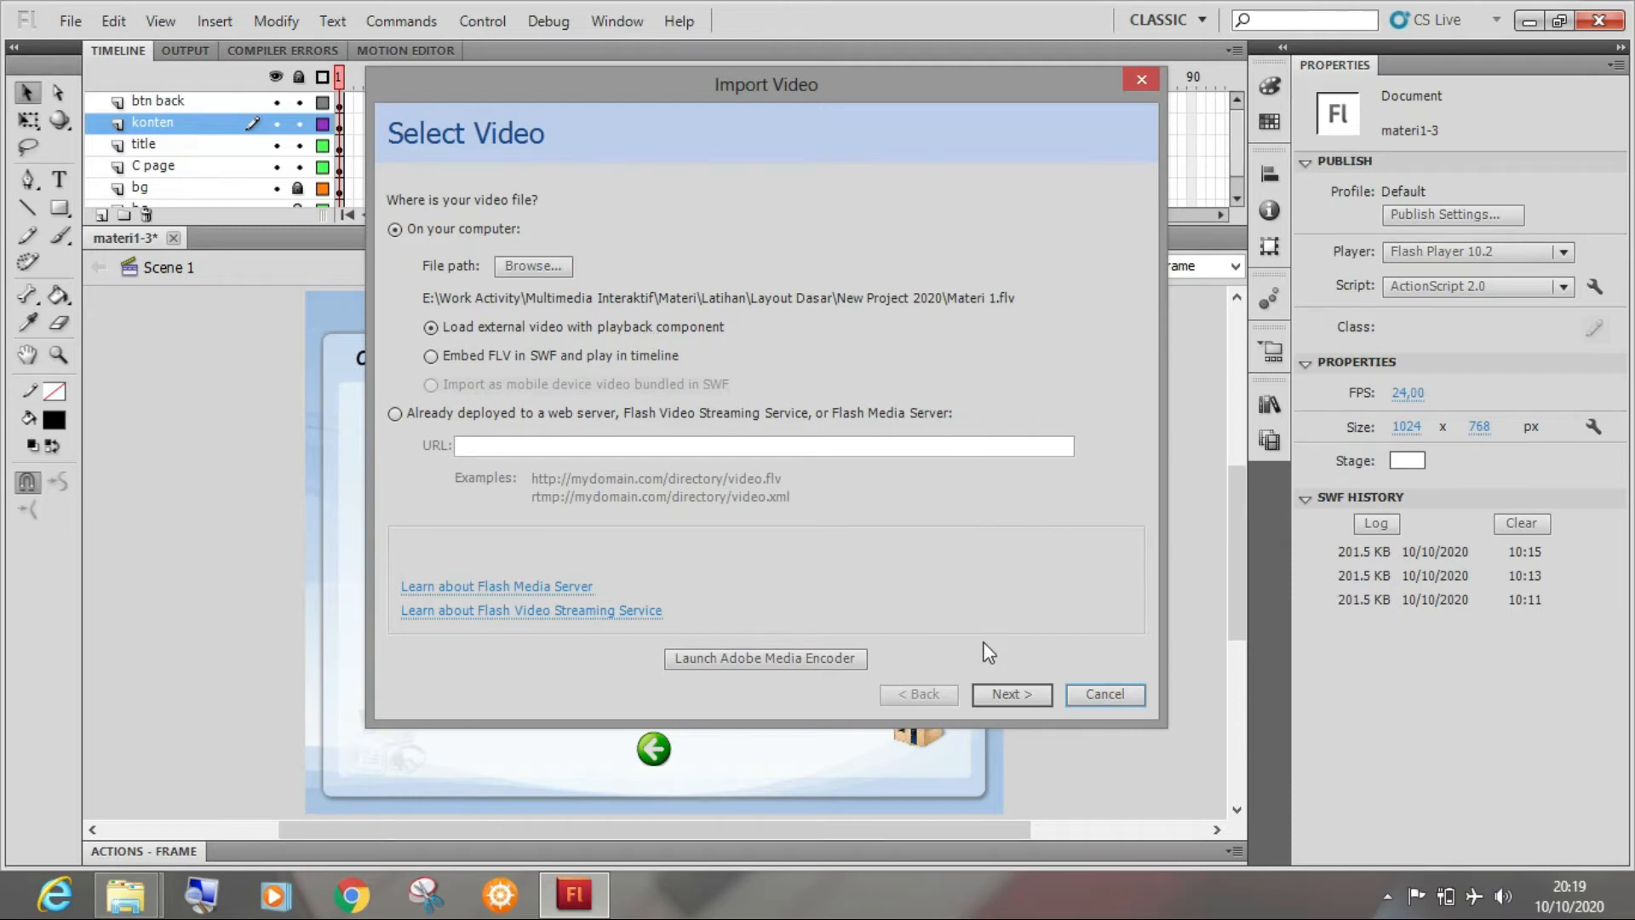
# Continue the Materi 1 import to skinning and try the ClearOverPlaySeekMute, ArcticOverAll, ArcticOverPlayMute and ArcticExternalAll skins
pyautogui.click(1010, 692)
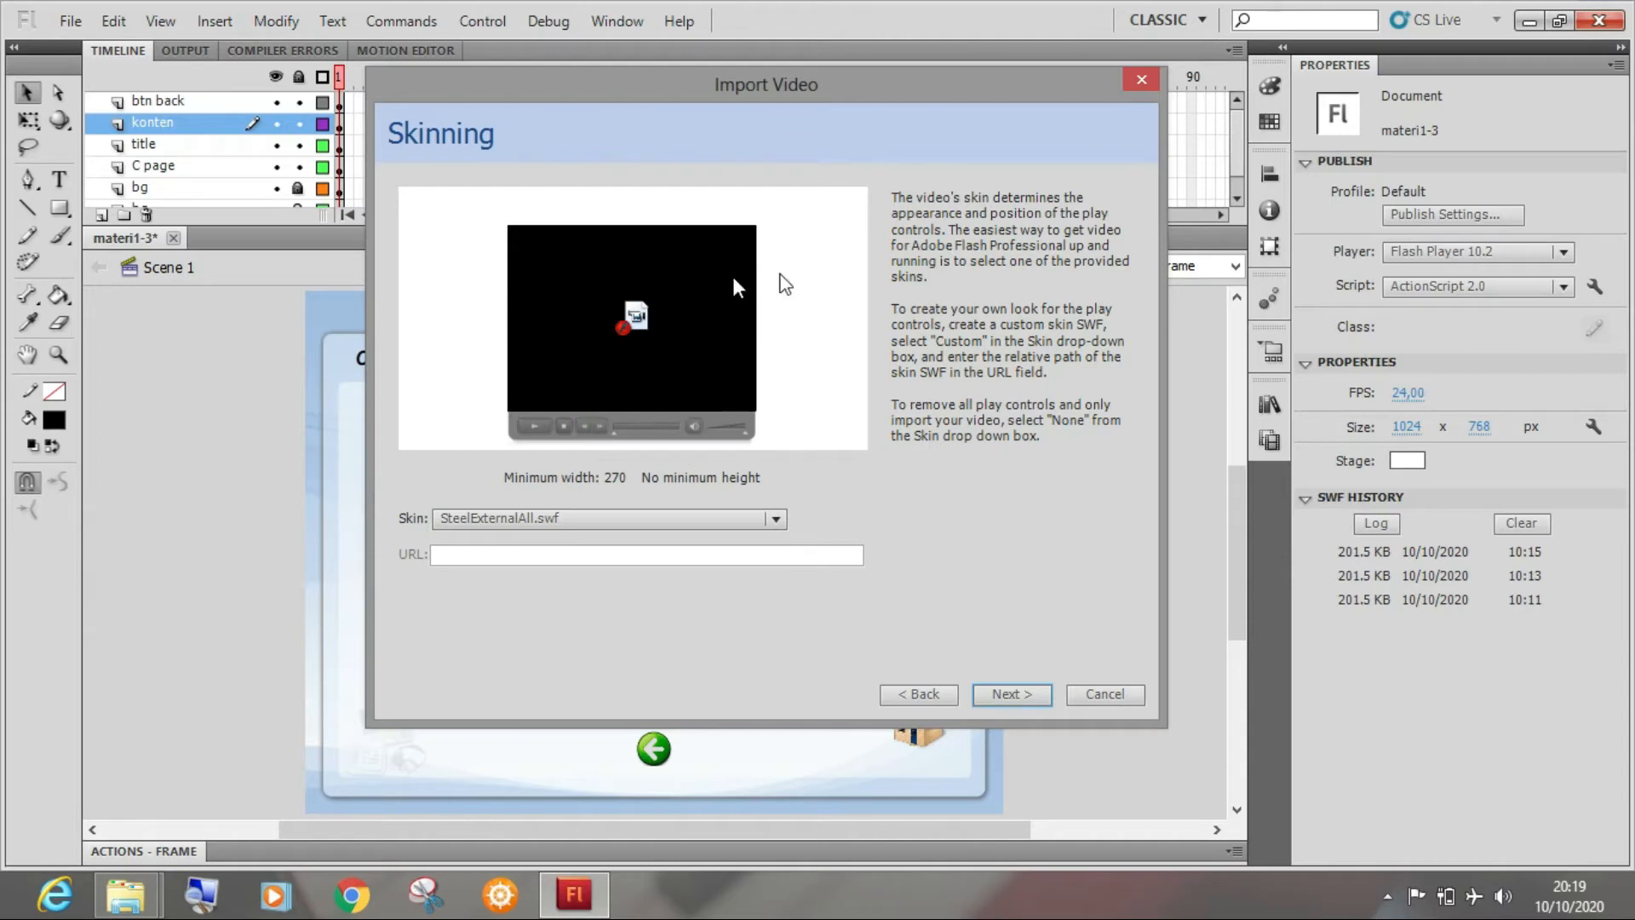
pyautogui.click(534, 519)
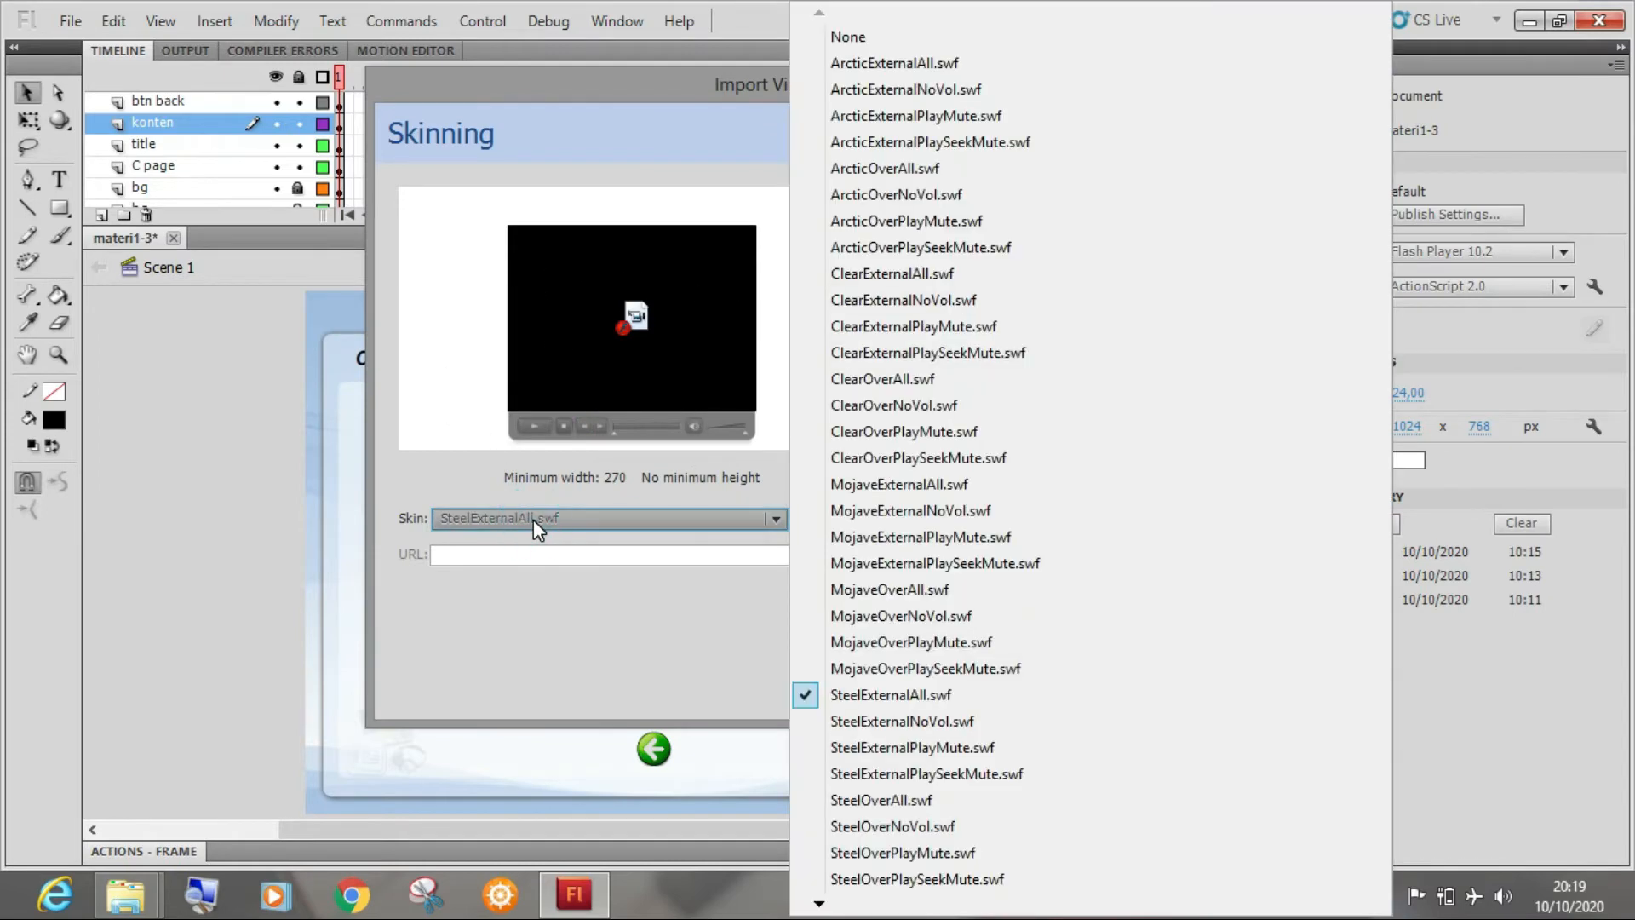
pyautogui.click(887, 458)
pyautogui.click(707, 516)
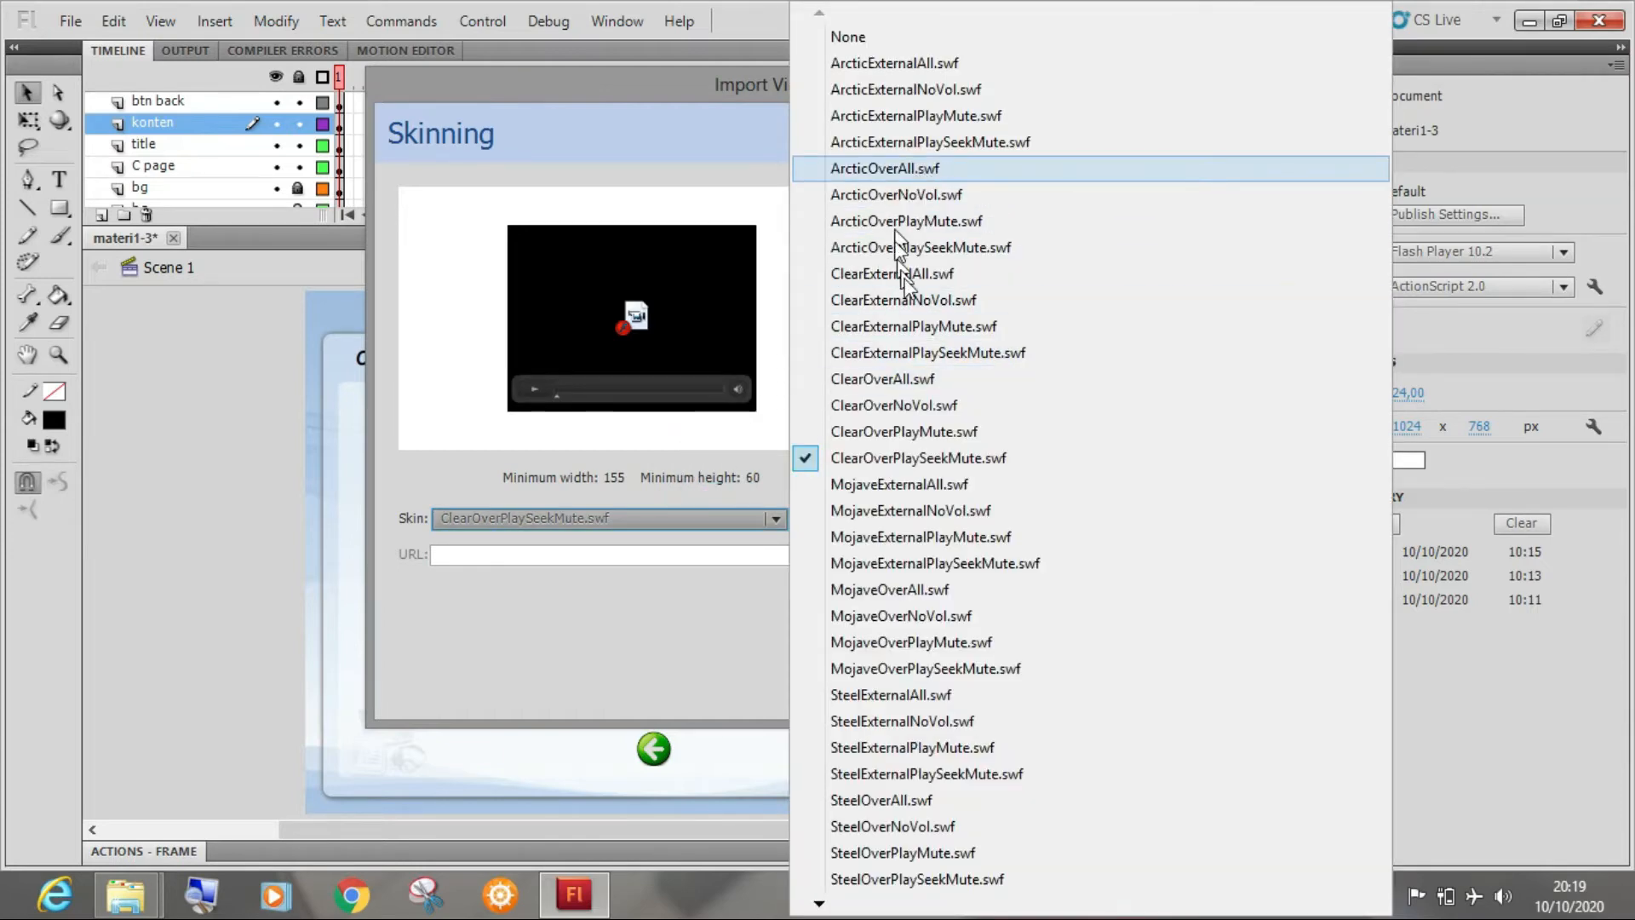
pyautogui.click(920, 169)
pyautogui.click(611, 517)
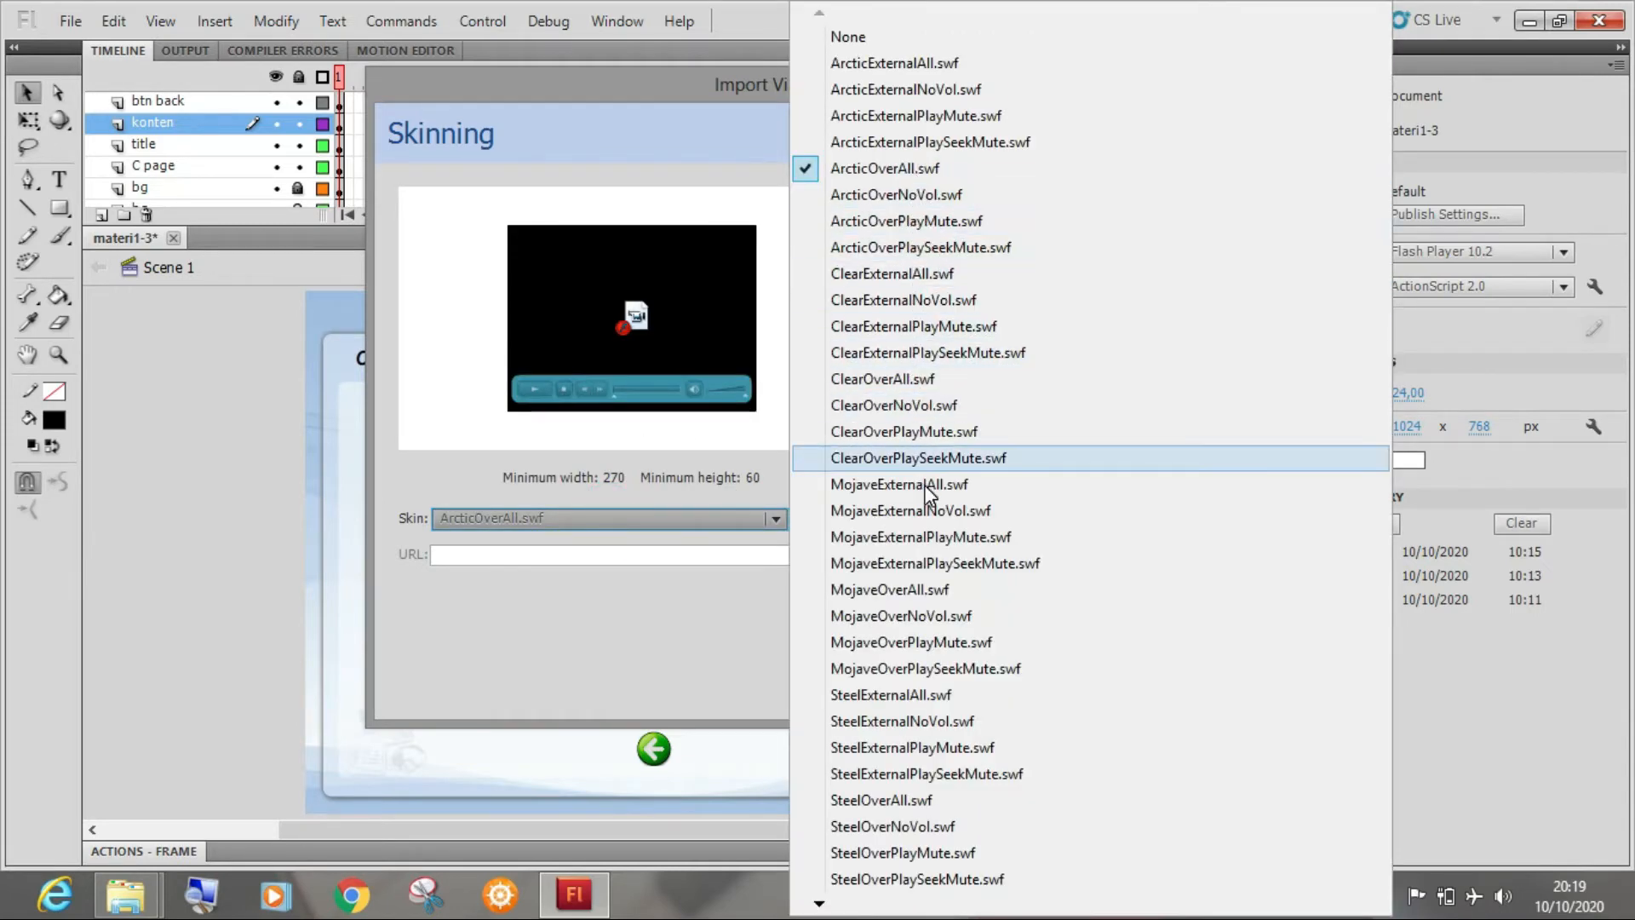
pyautogui.click(910, 221)
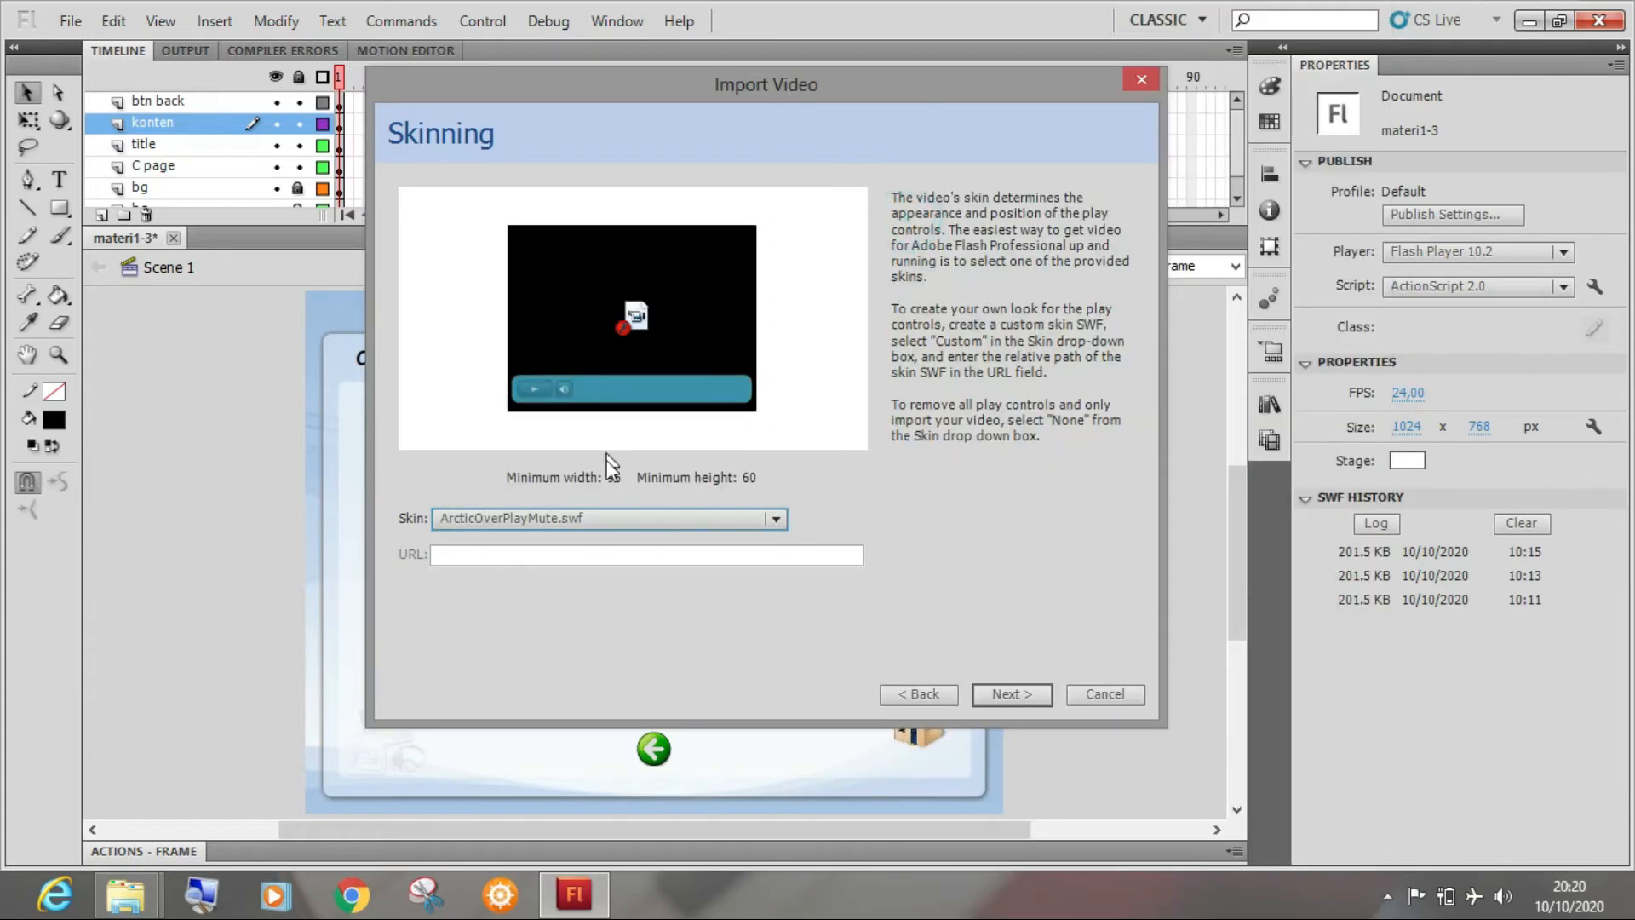
pyautogui.click(607, 522)
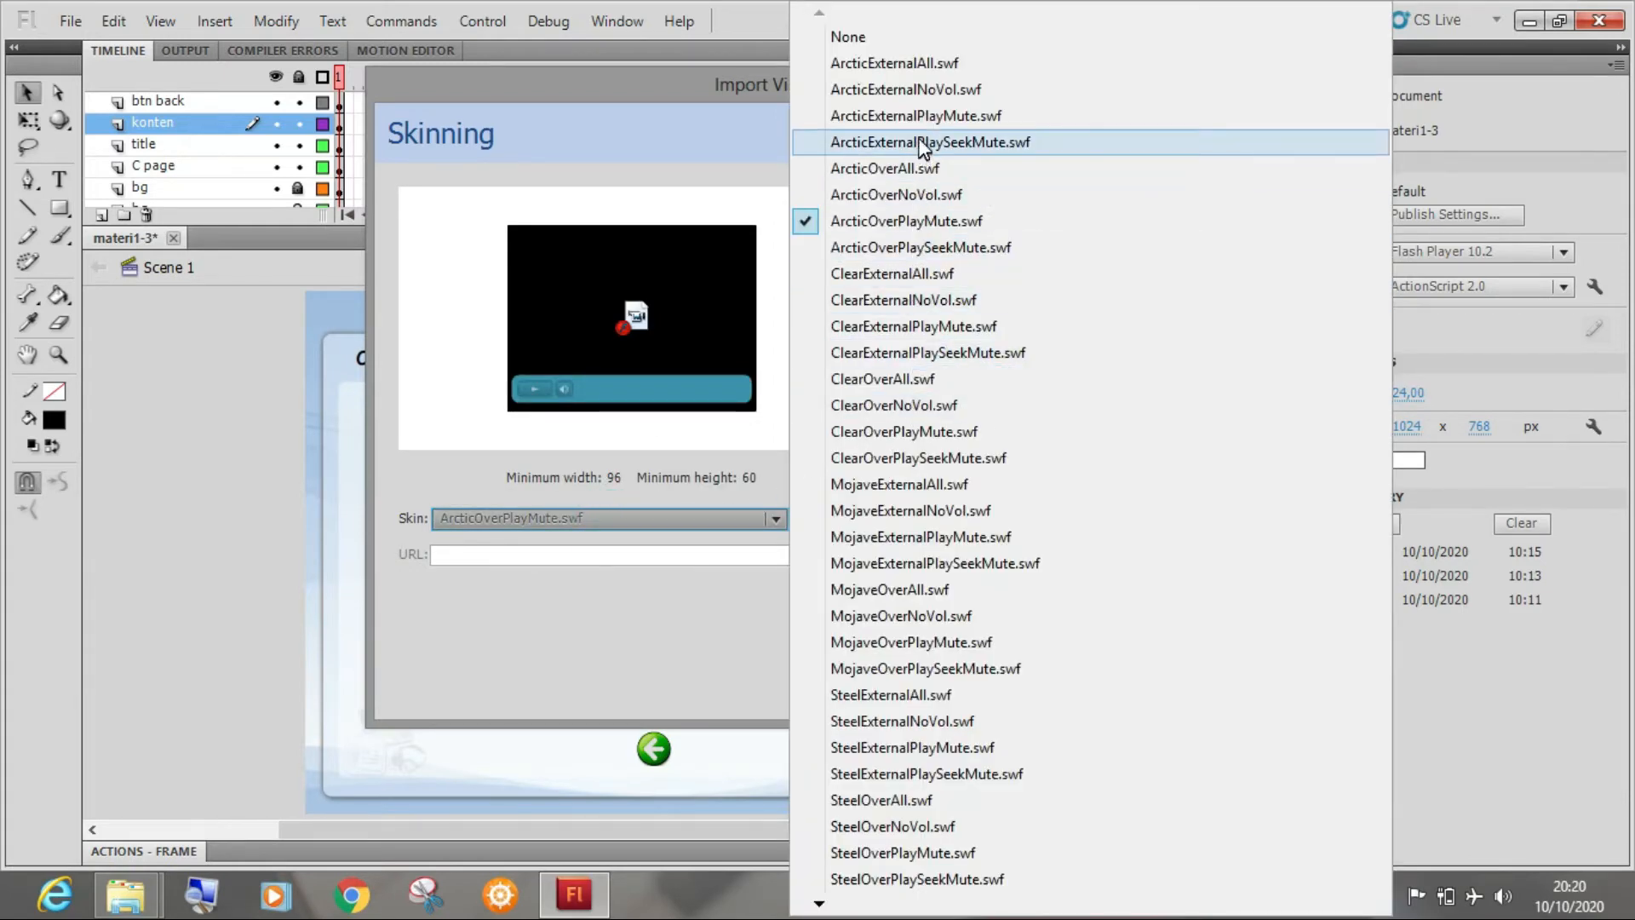
pyautogui.click(451, 391)
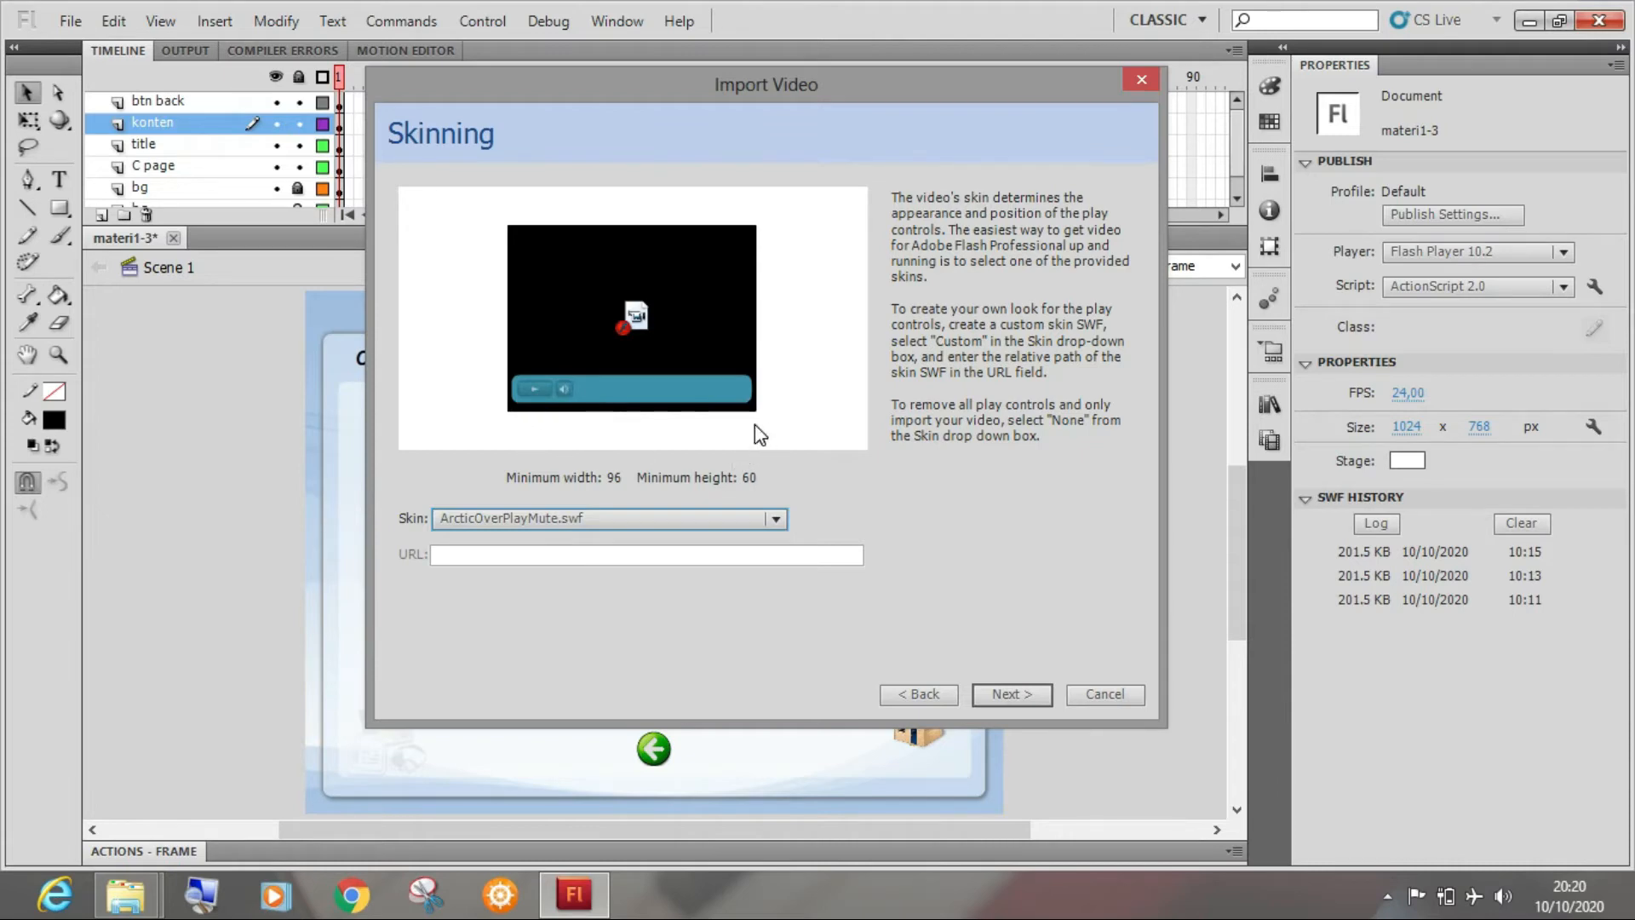
pyautogui.click(610, 522)
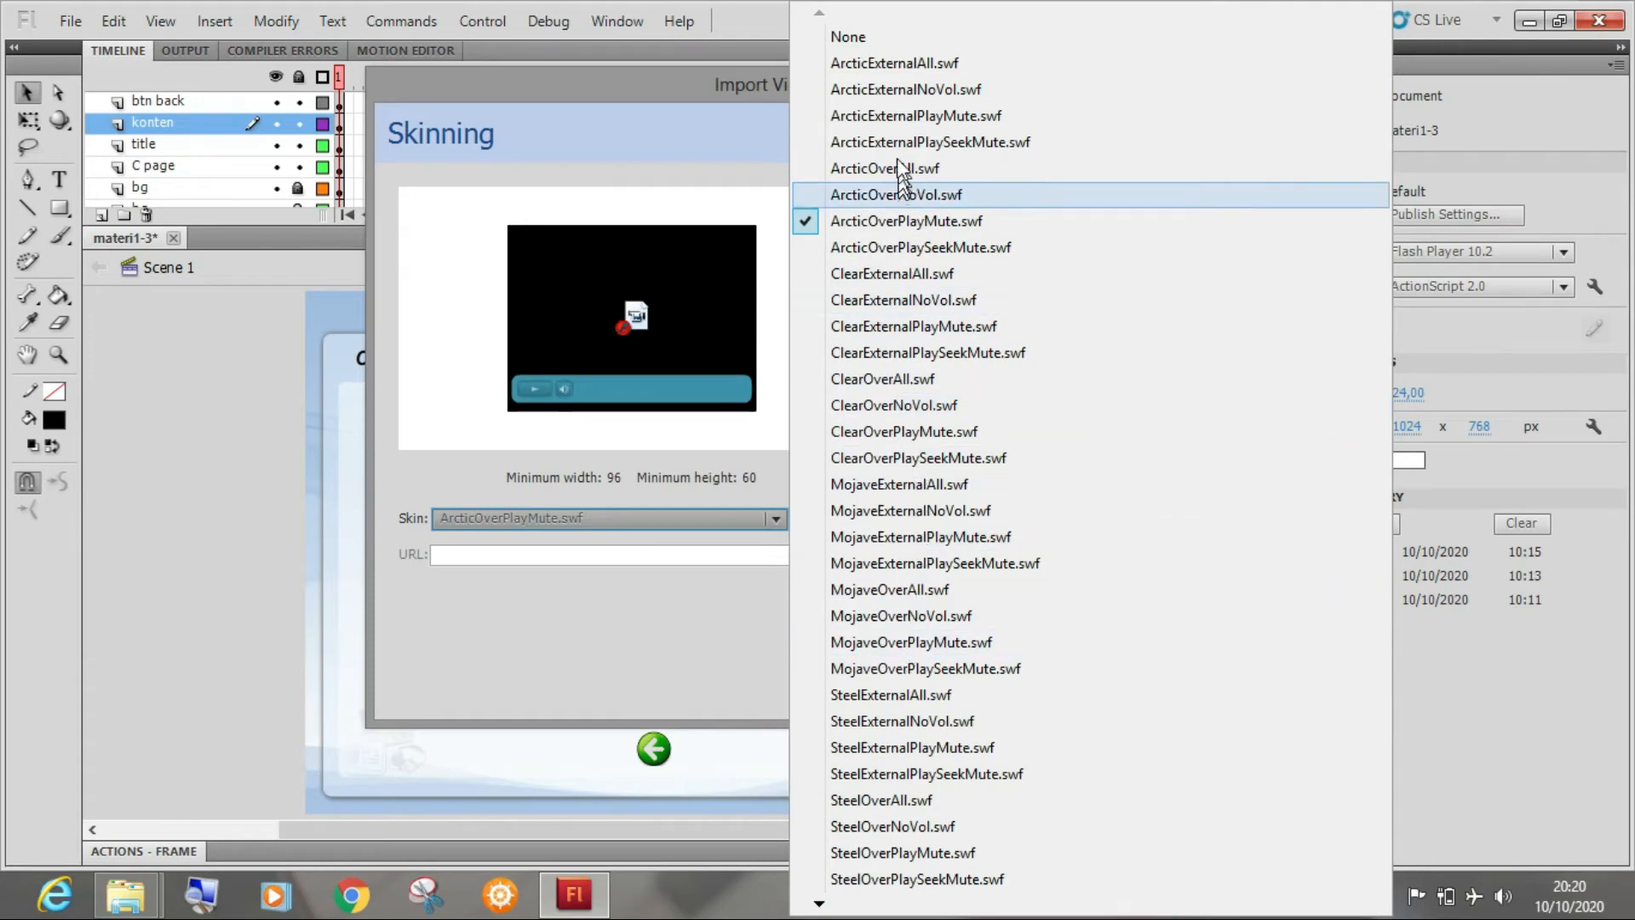
pyautogui.click(920, 63)
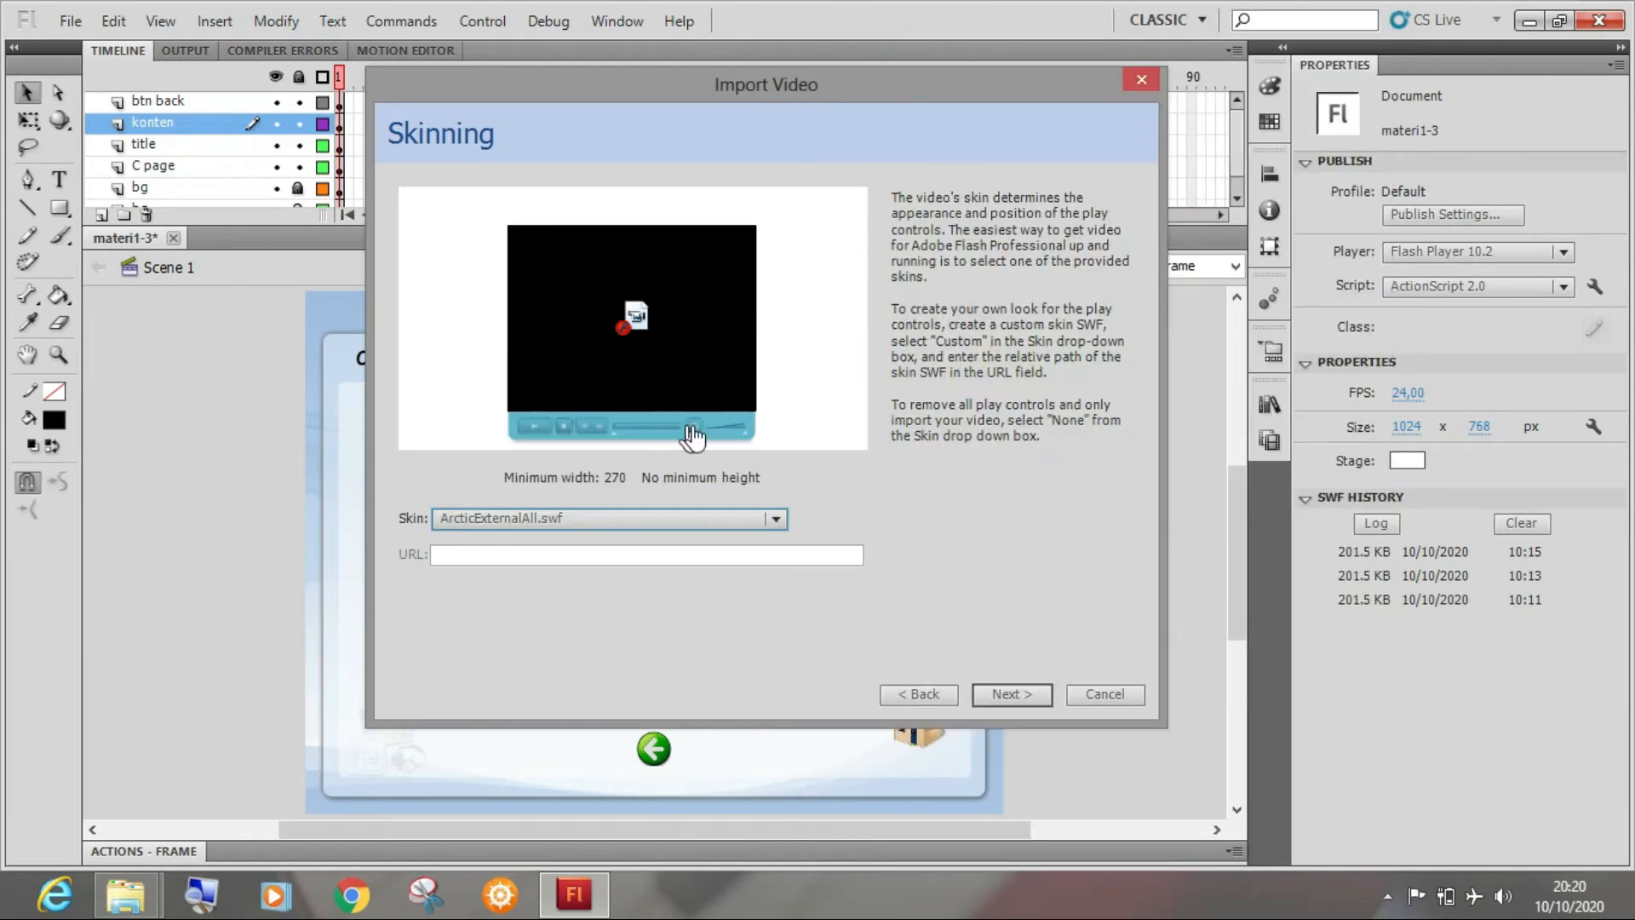
# Set the playback skin to SteelExternalAll.swf and finish importing the Materi 1 video onto the stage
pyautogui.click(665, 523)
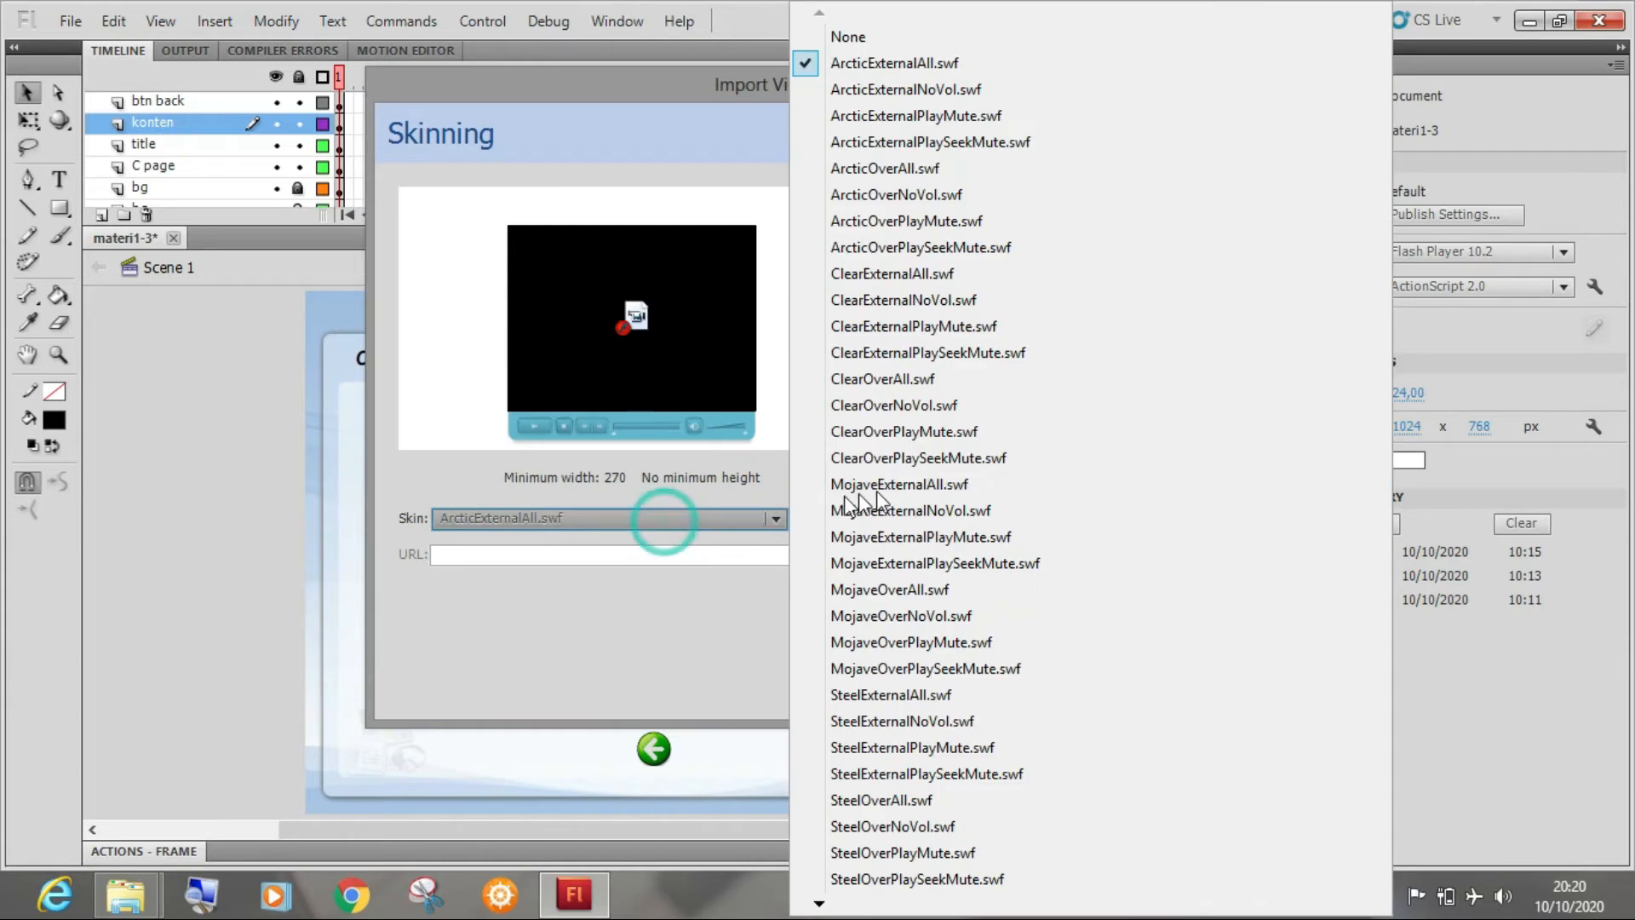
pyautogui.click(920, 692)
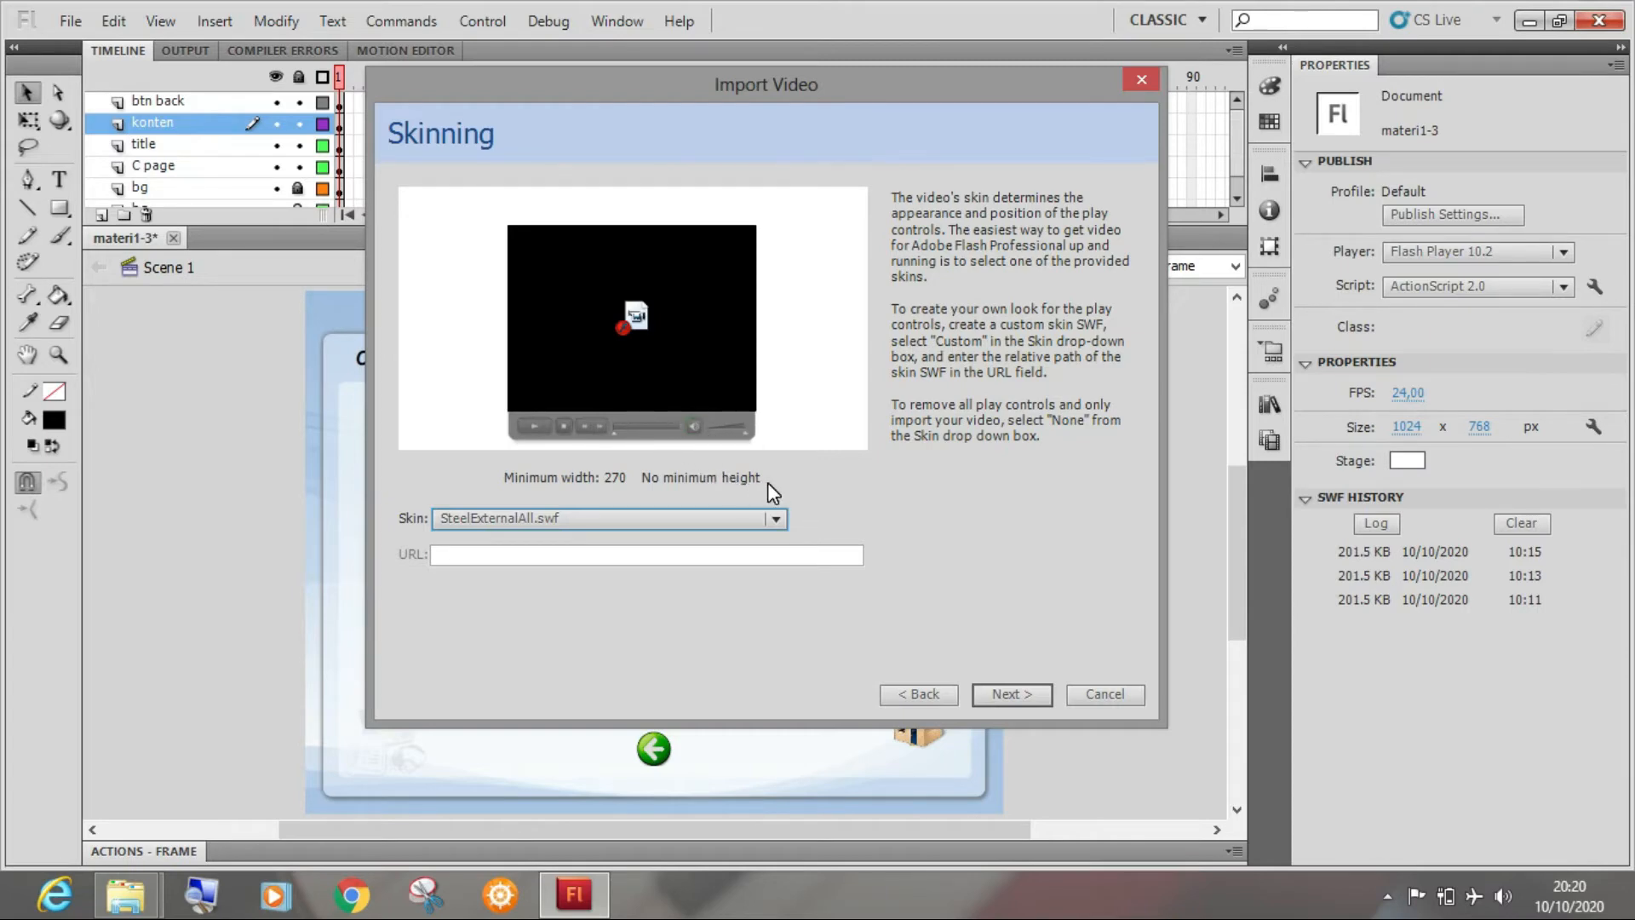
pyautogui.click(998, 697)
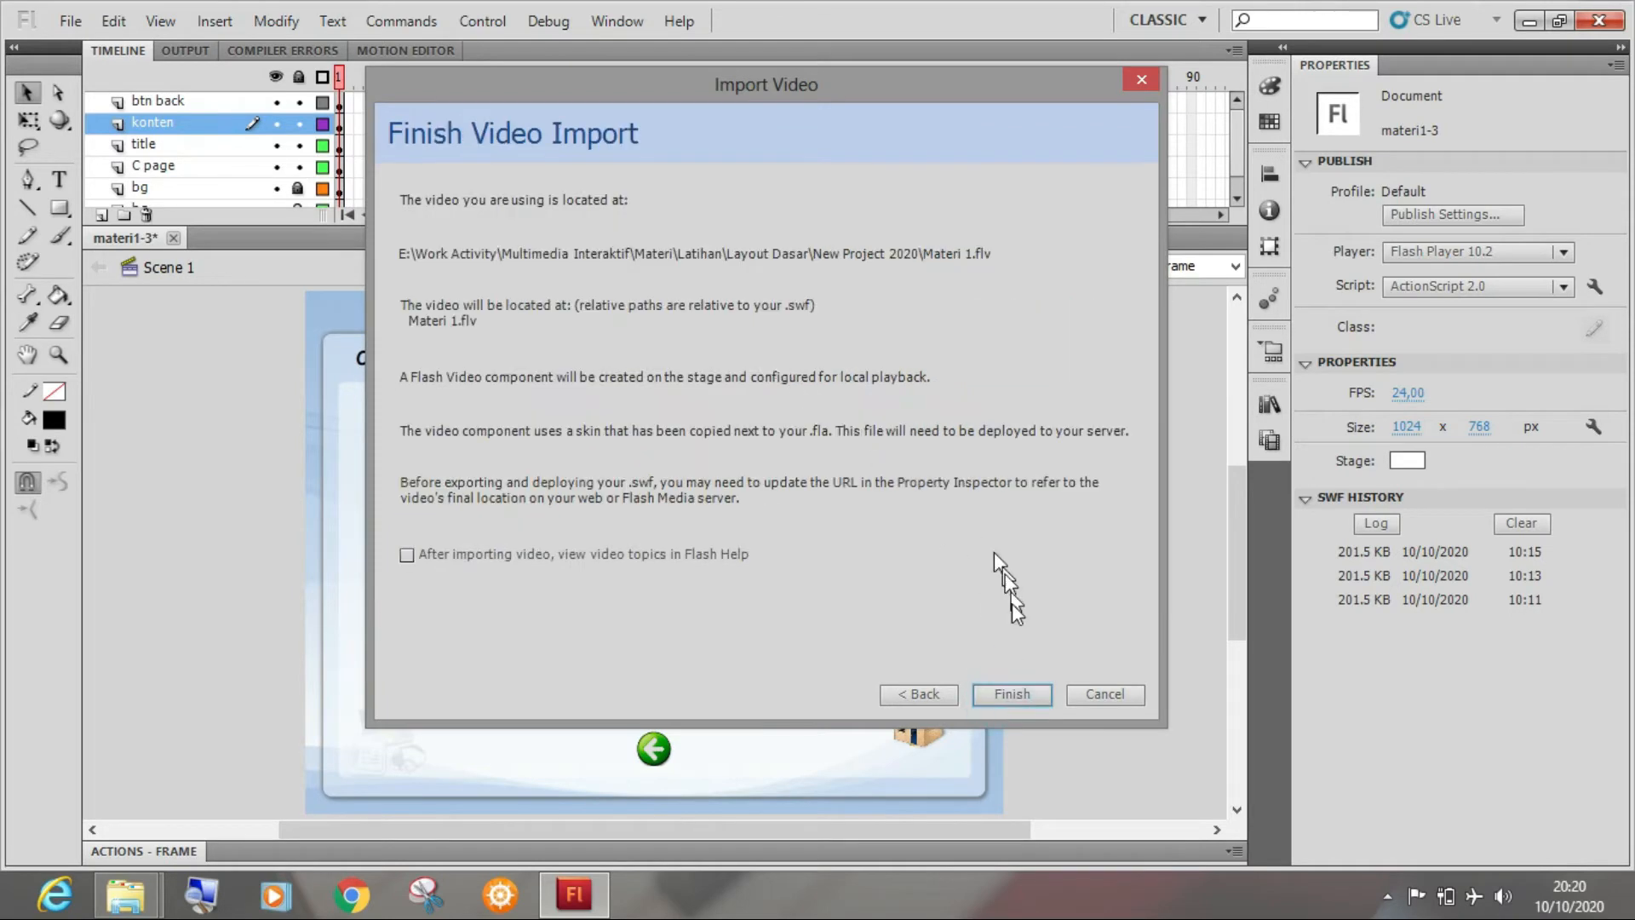
pyautogui.click(1019, 693)
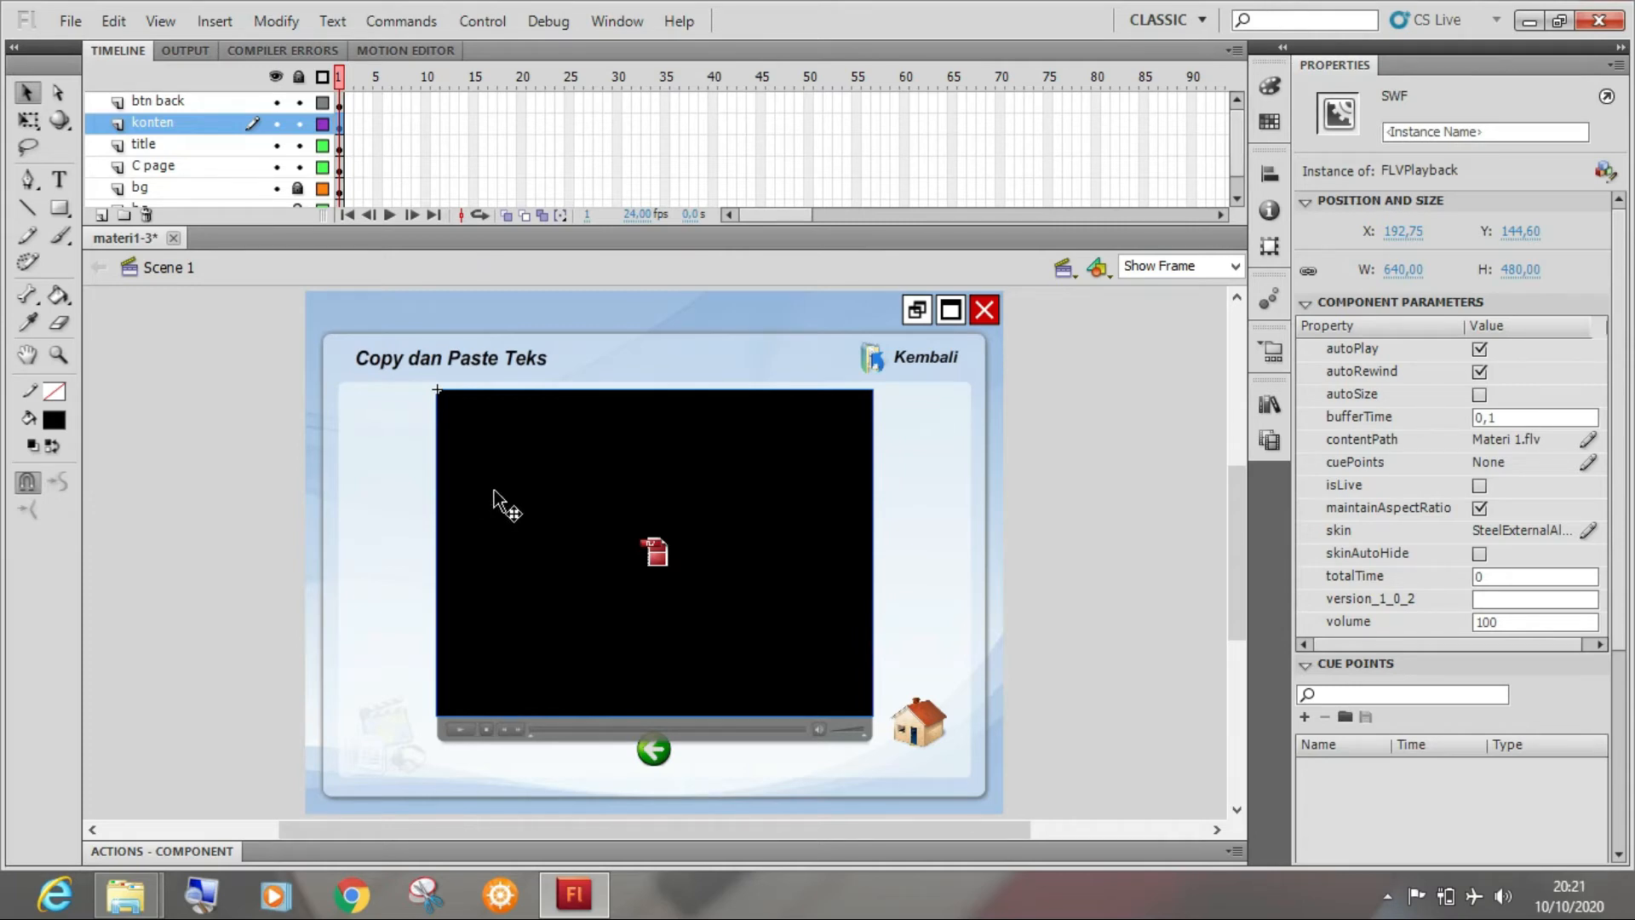
# Free-transform the video player from its upper-left corner, shrinking it to about 629.5 × 472 px
pyautogui.click(28, 121)
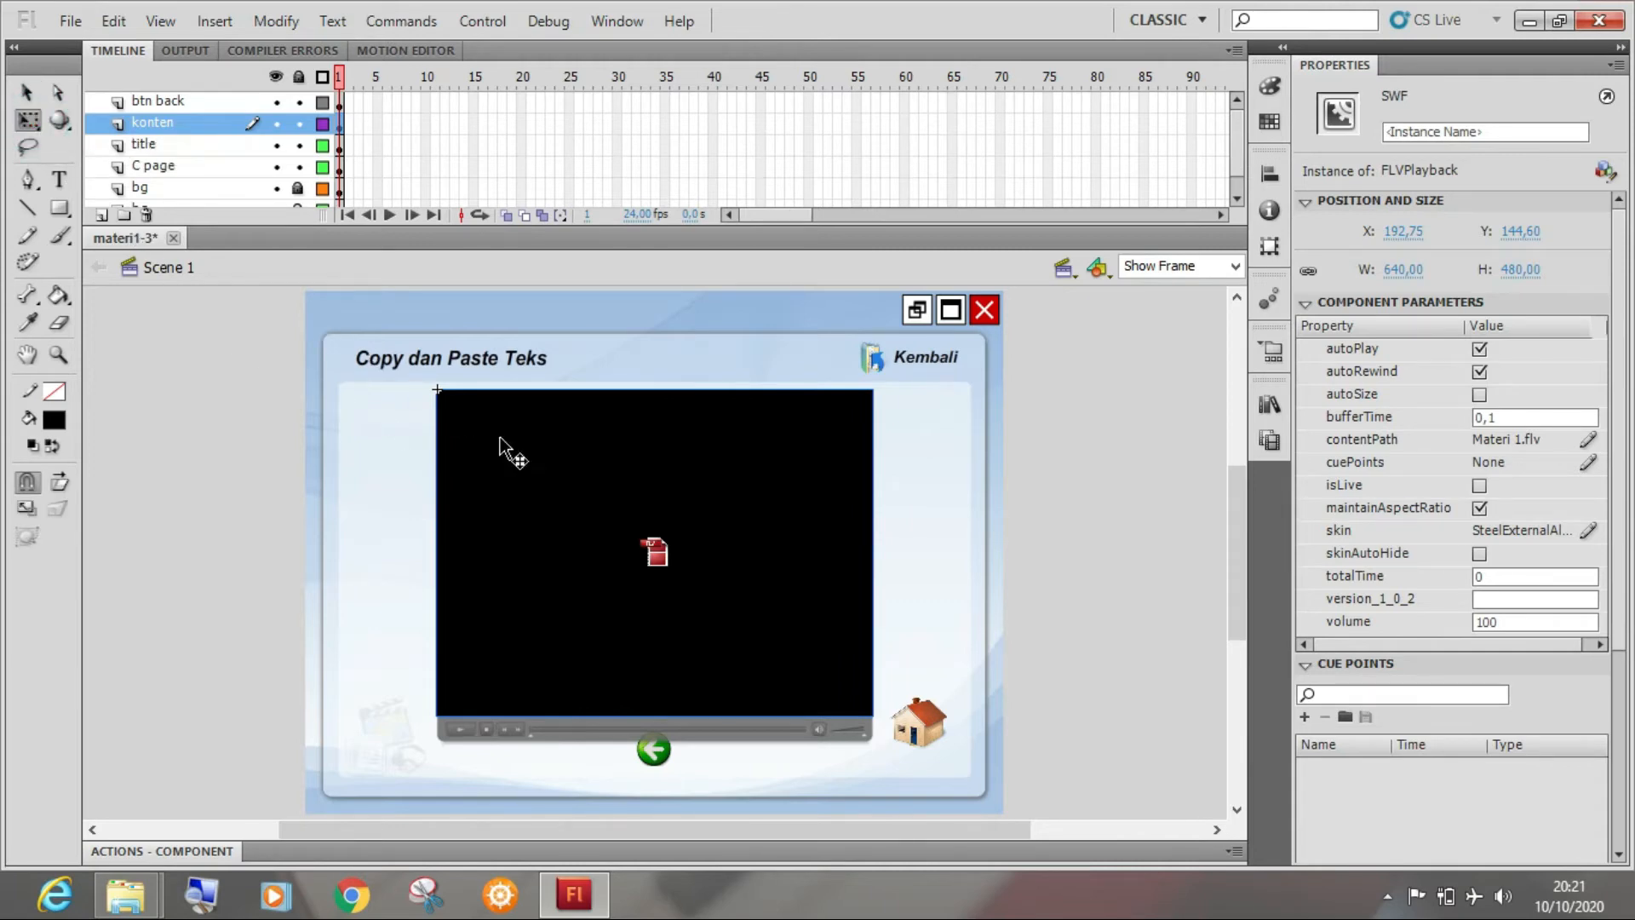
pyautogui.click(439, 391)
pyautogui.moveTo(439, 391); pyautogui.dragTo(445, 396)
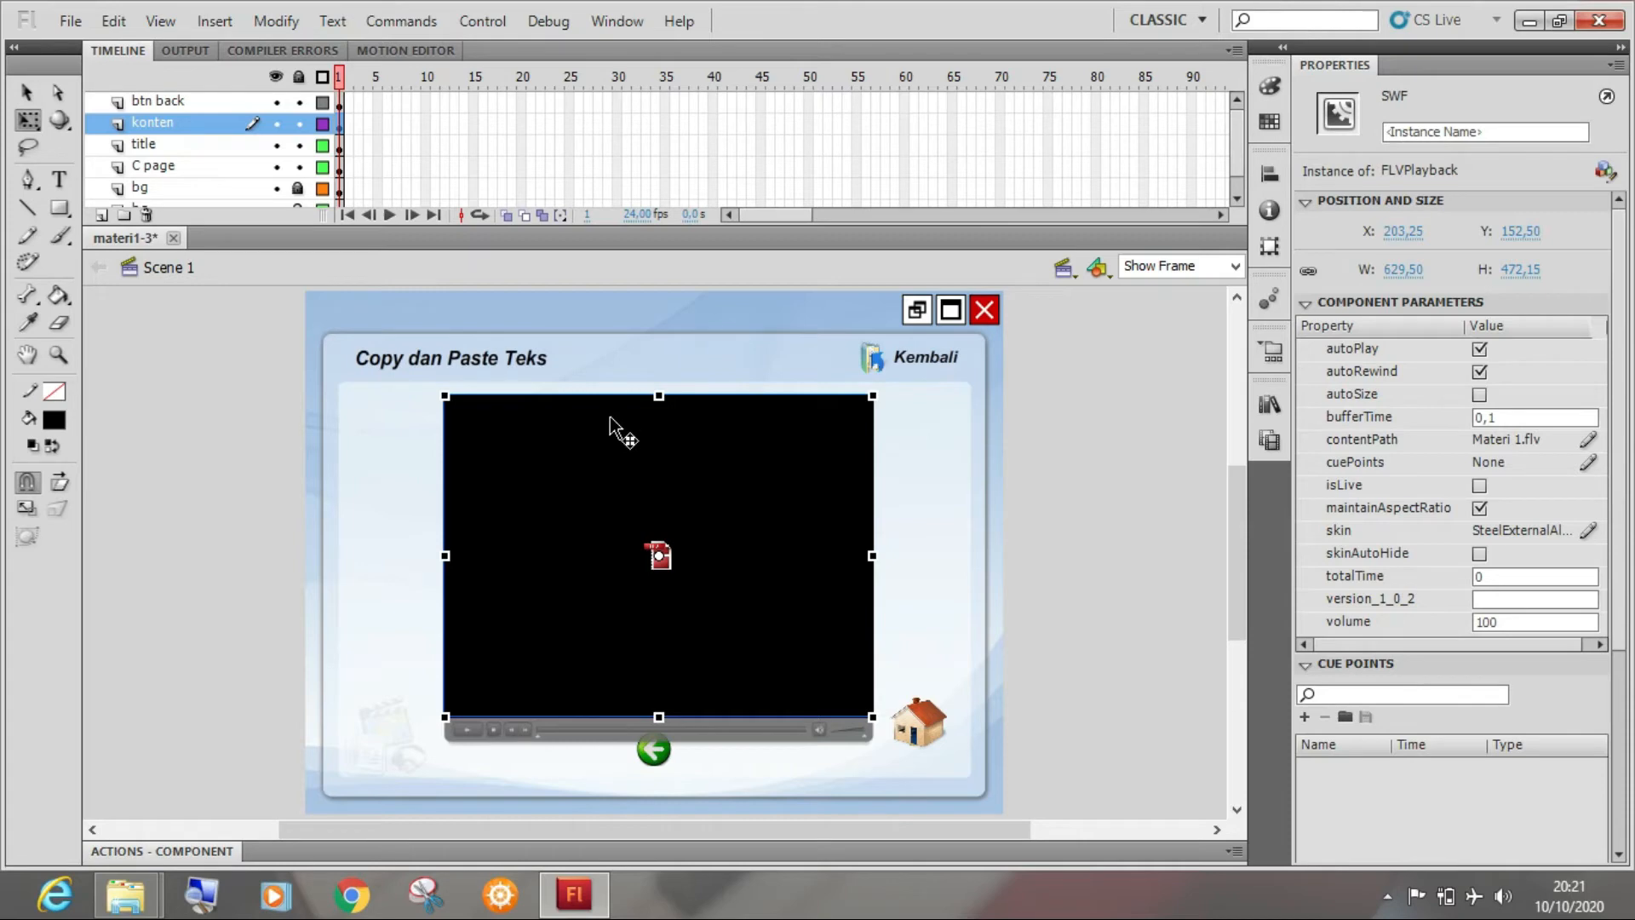
# Nudge the video player up to Y 136.75 and shrink it from its lower-right corner to about 615 × 462 px
pyautogui.press('Up')
pyautogui.press('Up')
pyautogui.press('Up')
pyautogui.press('Up')
pyautogui.press('Up')
pyautogui.press('Up')
pyautogui.press('Up')
pyautogui.press('Up')
pyautogui.press('Up')
pyautogui.press('Up')
pyautogui.press('Up')
pyautogui.press('Up')
pyautogui.press('Up')
pyautogui.press('Up')
pyautogui.press('Up')
pyautogui.press('Up')
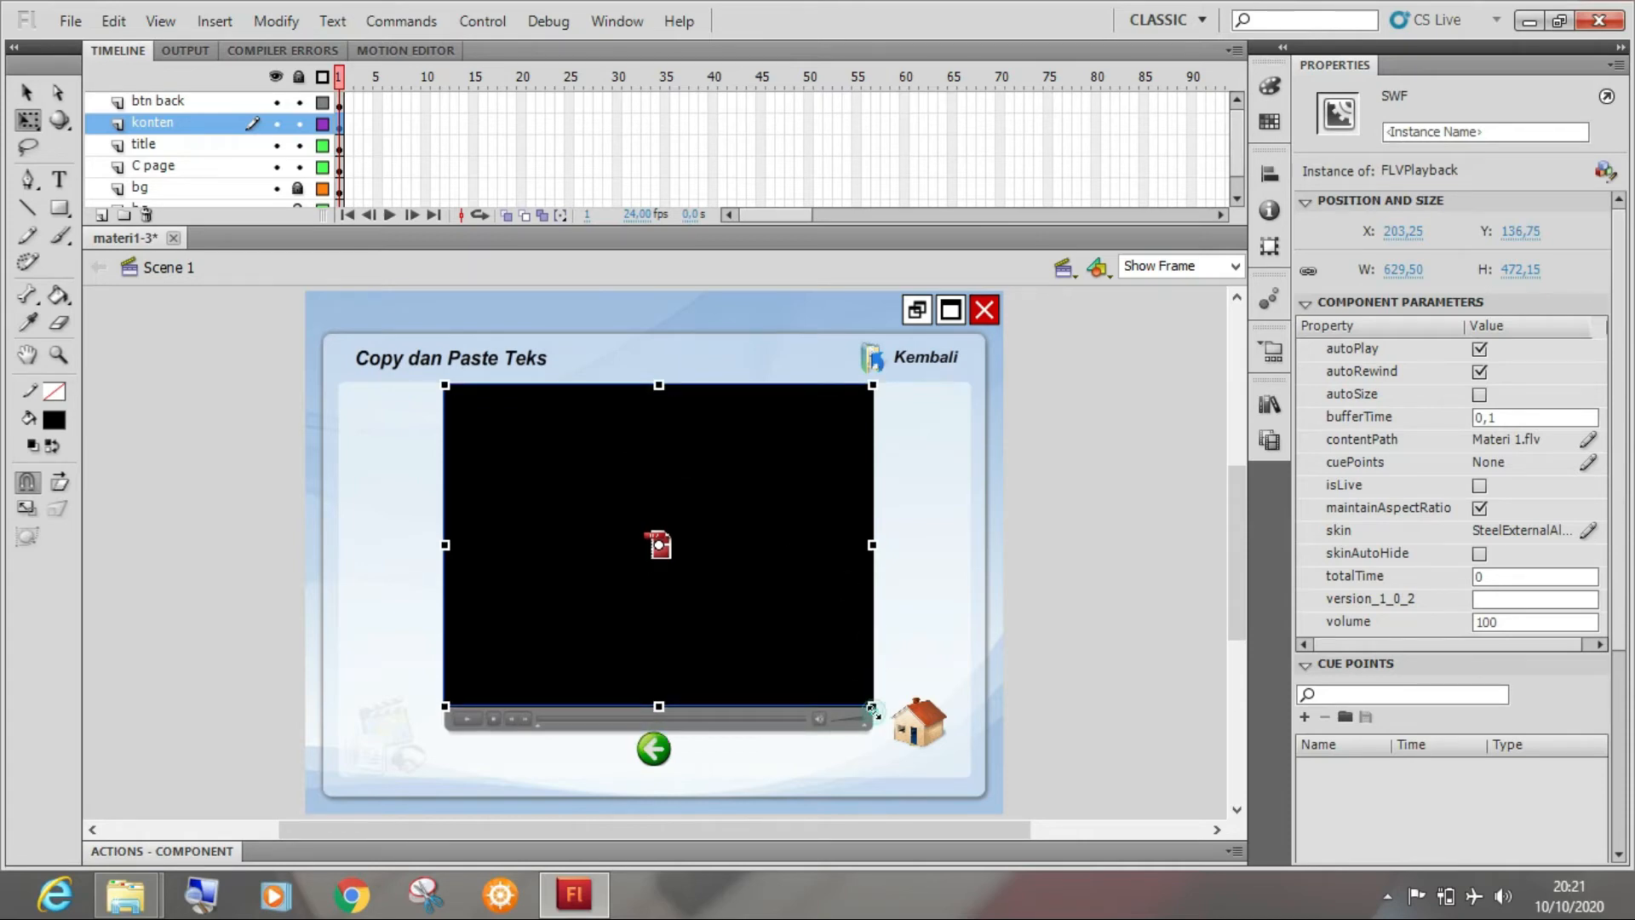
pyautogui.moveTo(872, 707); pyautogui.dragTo(864, 699)
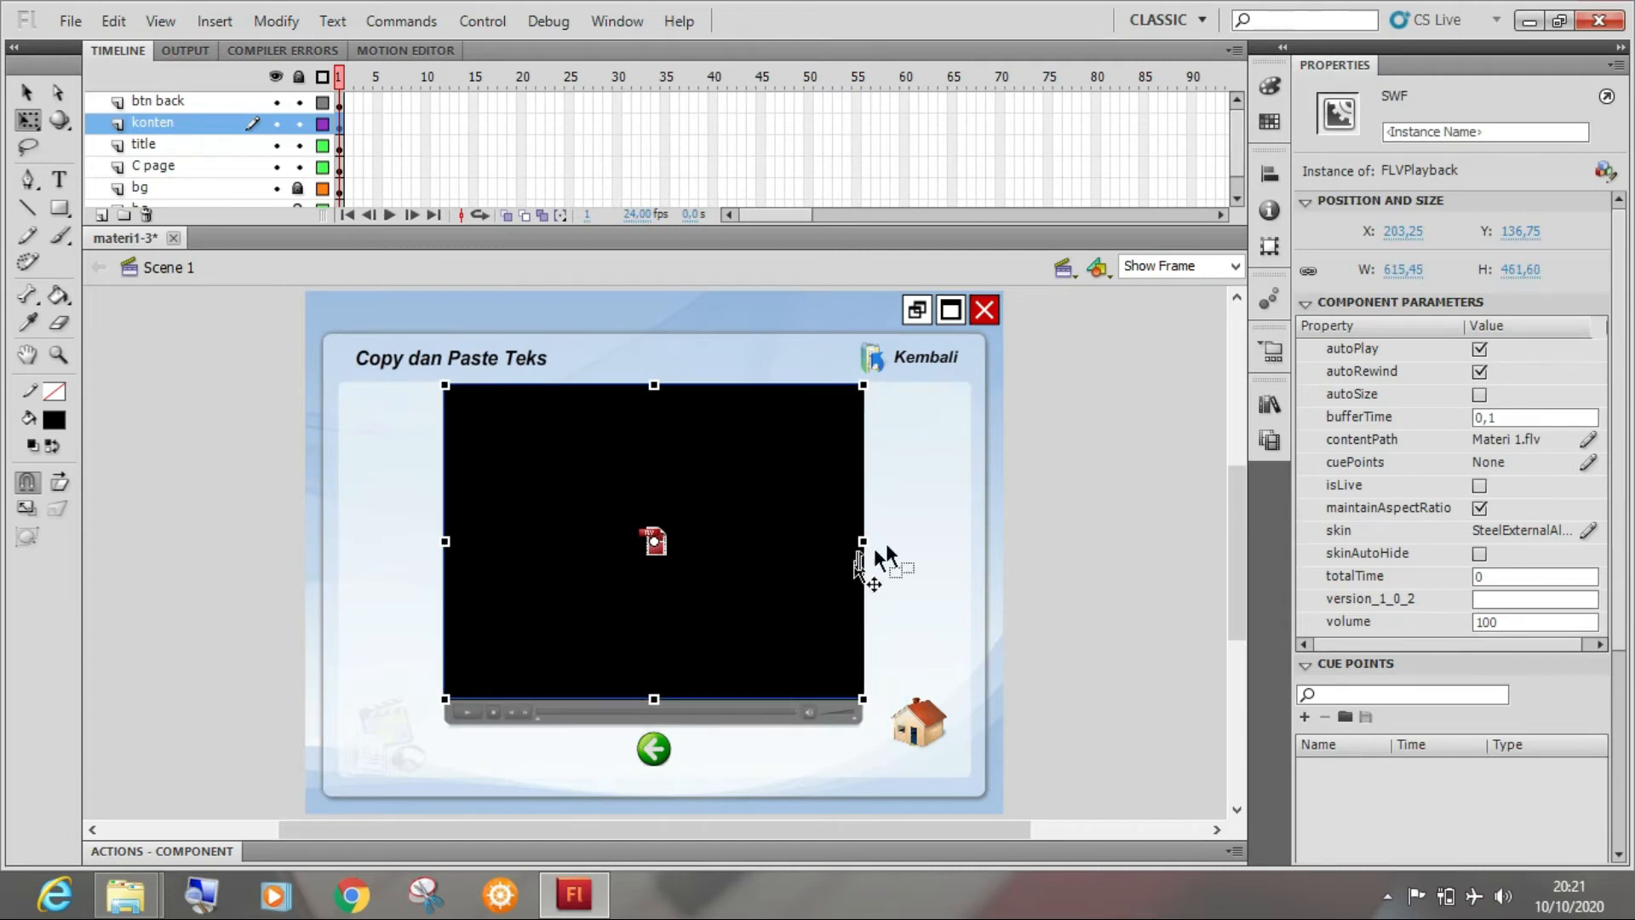
pyautogui.click(1060, 439)
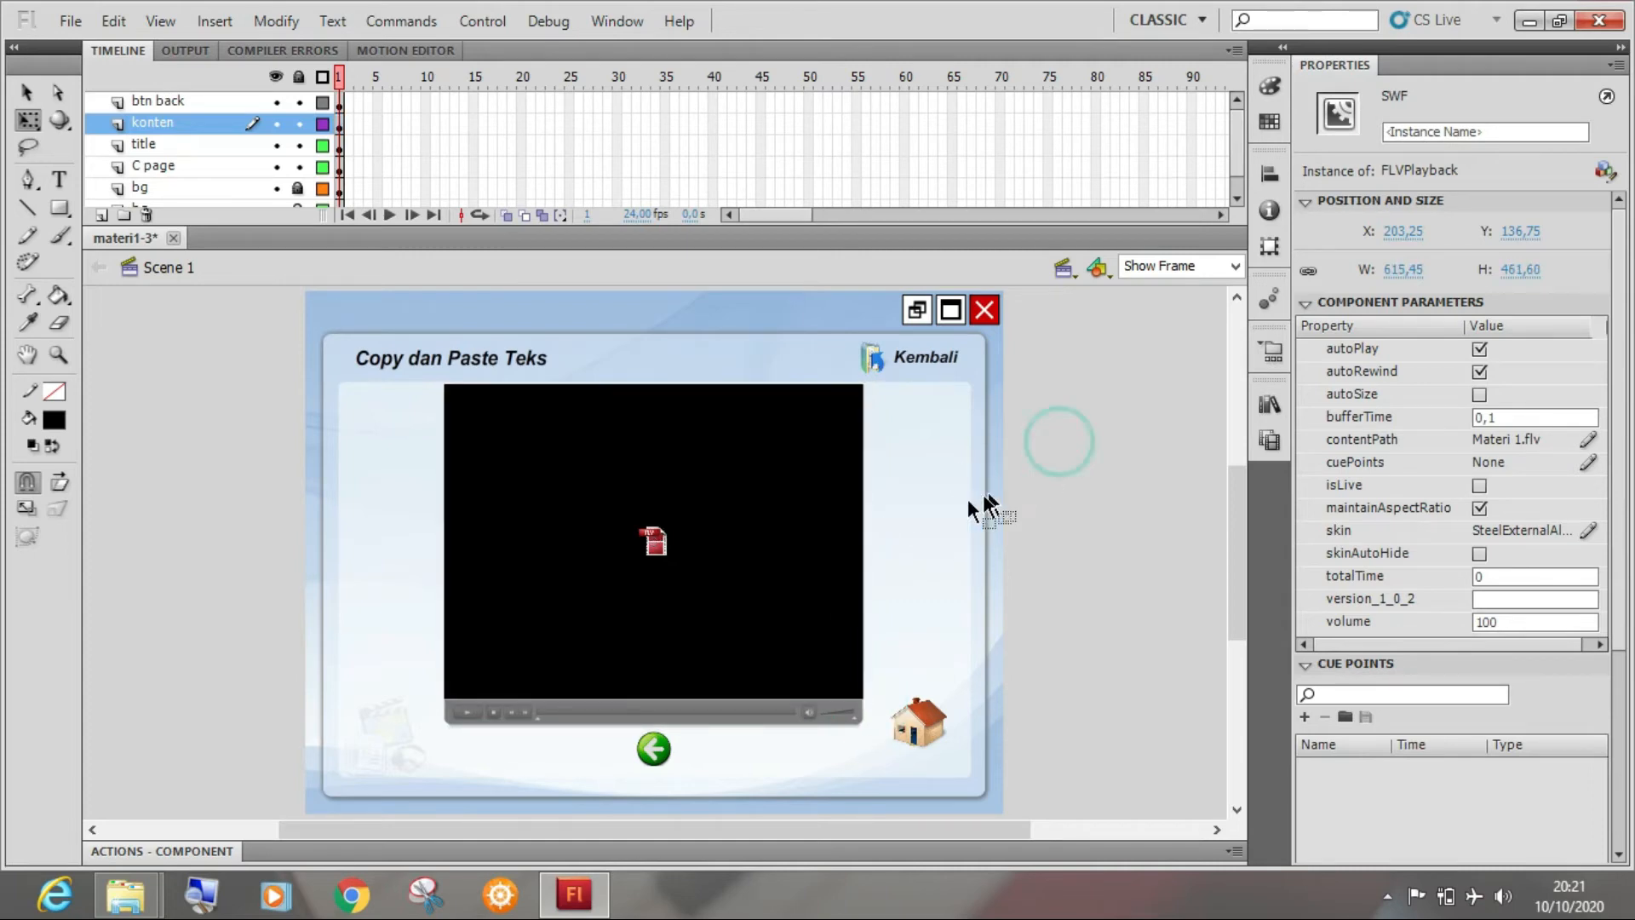
# Align the video player to the stage's horizontal centre, placing it at X 204.30 and Y 138.50, and deselect it
pyautogui.click(812, 506)
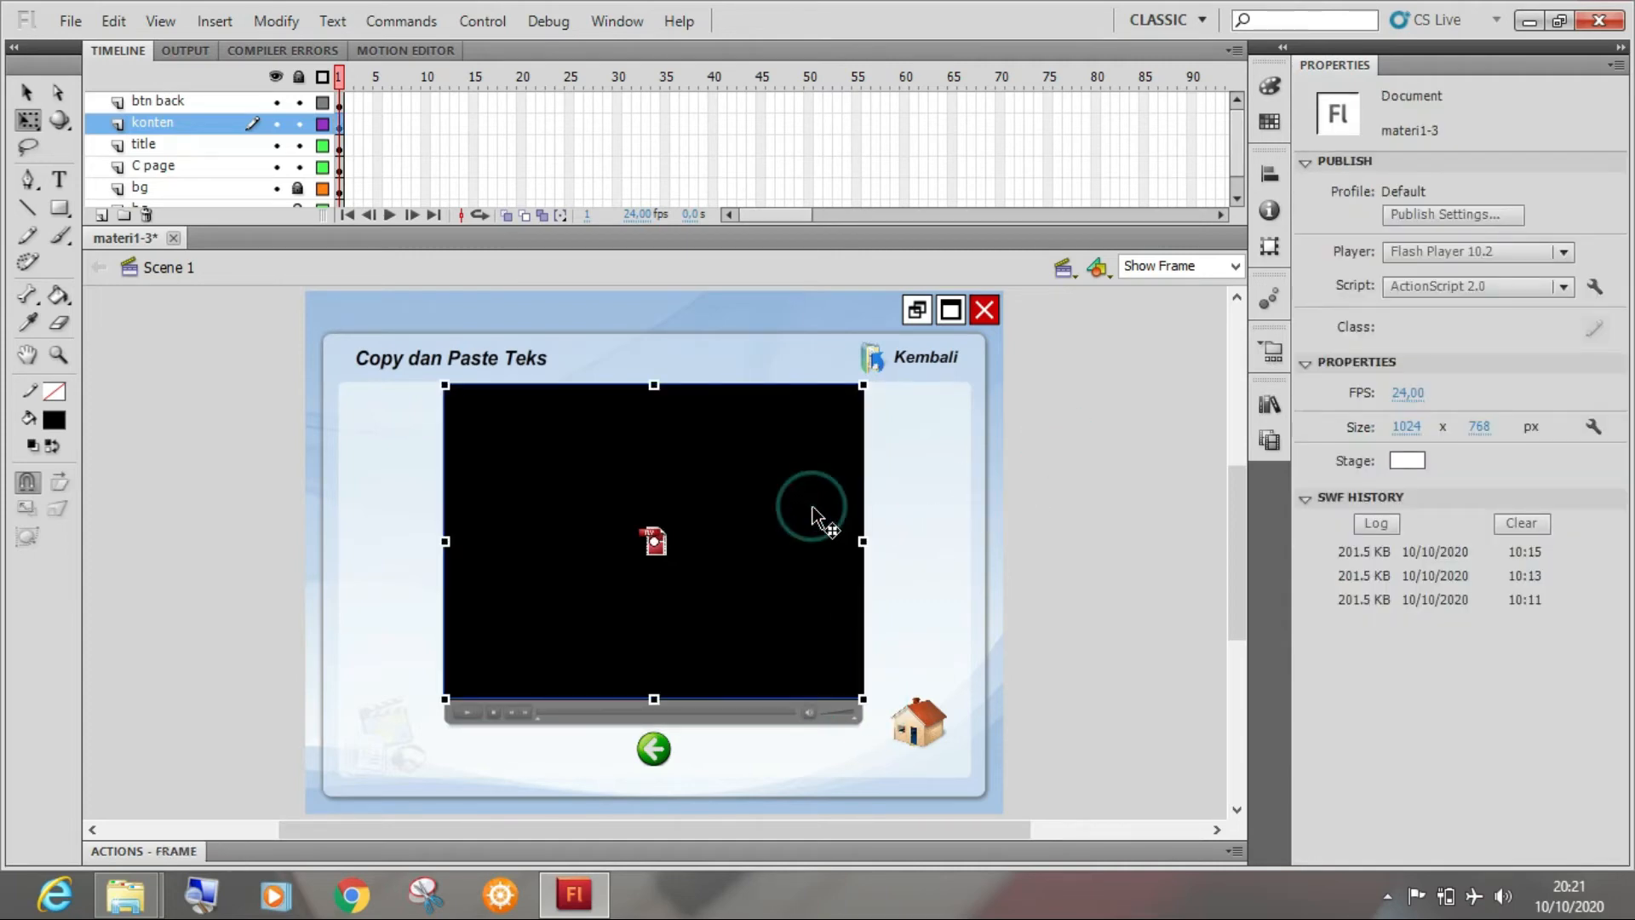
pyautogui.click(1271, 173)
pyautogui.click(1096, 486)
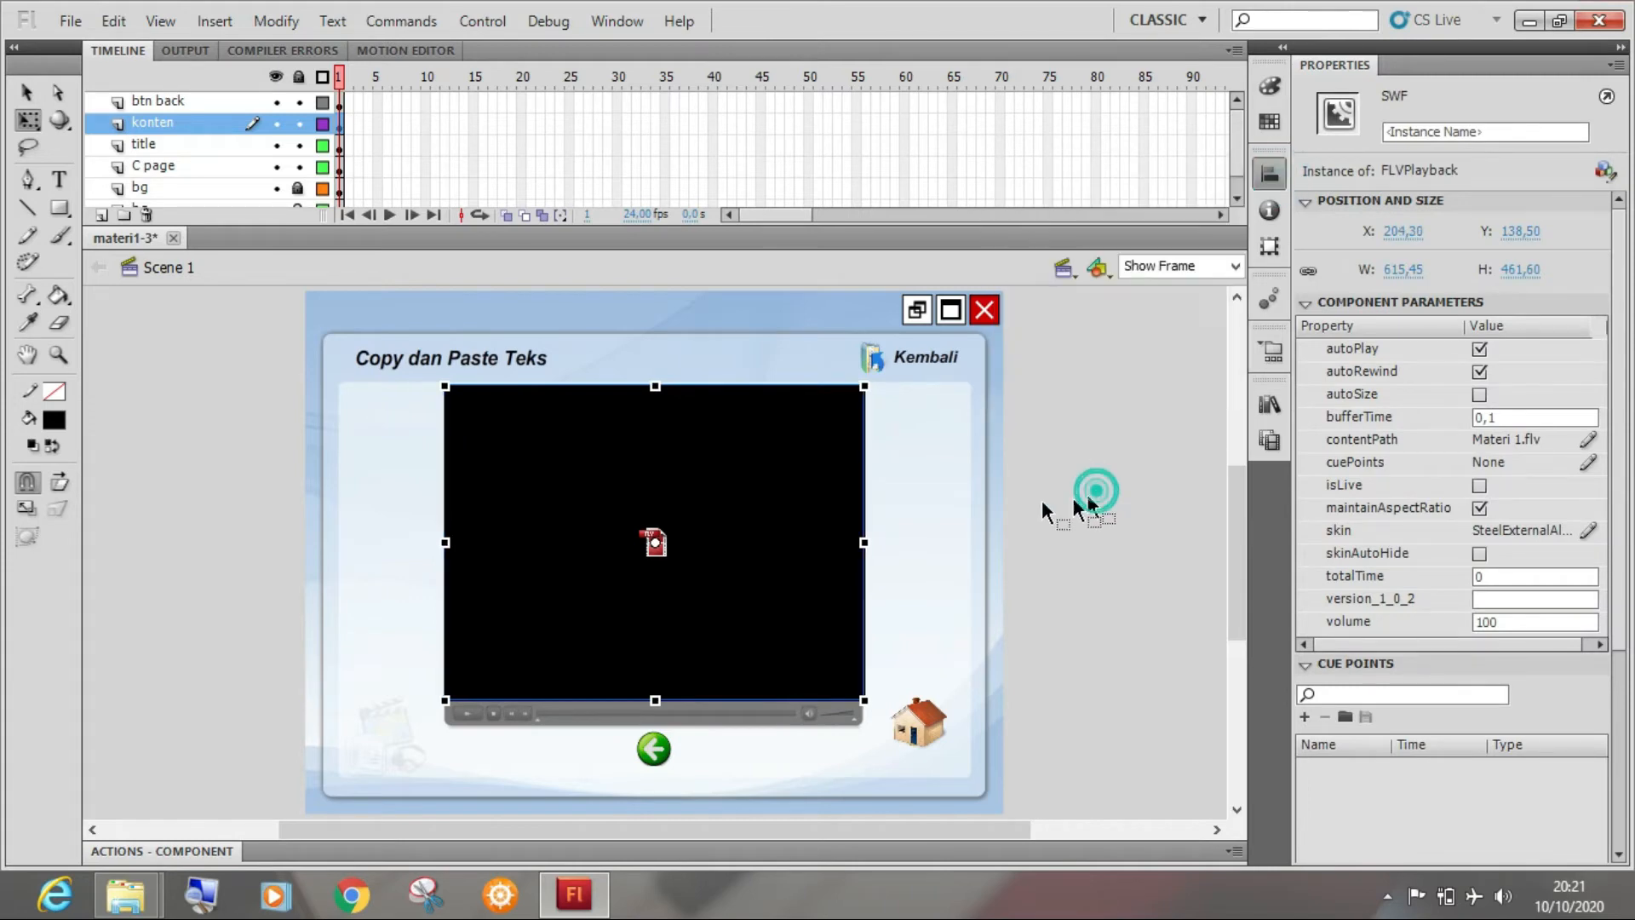
pyautogui.click(26, 92)
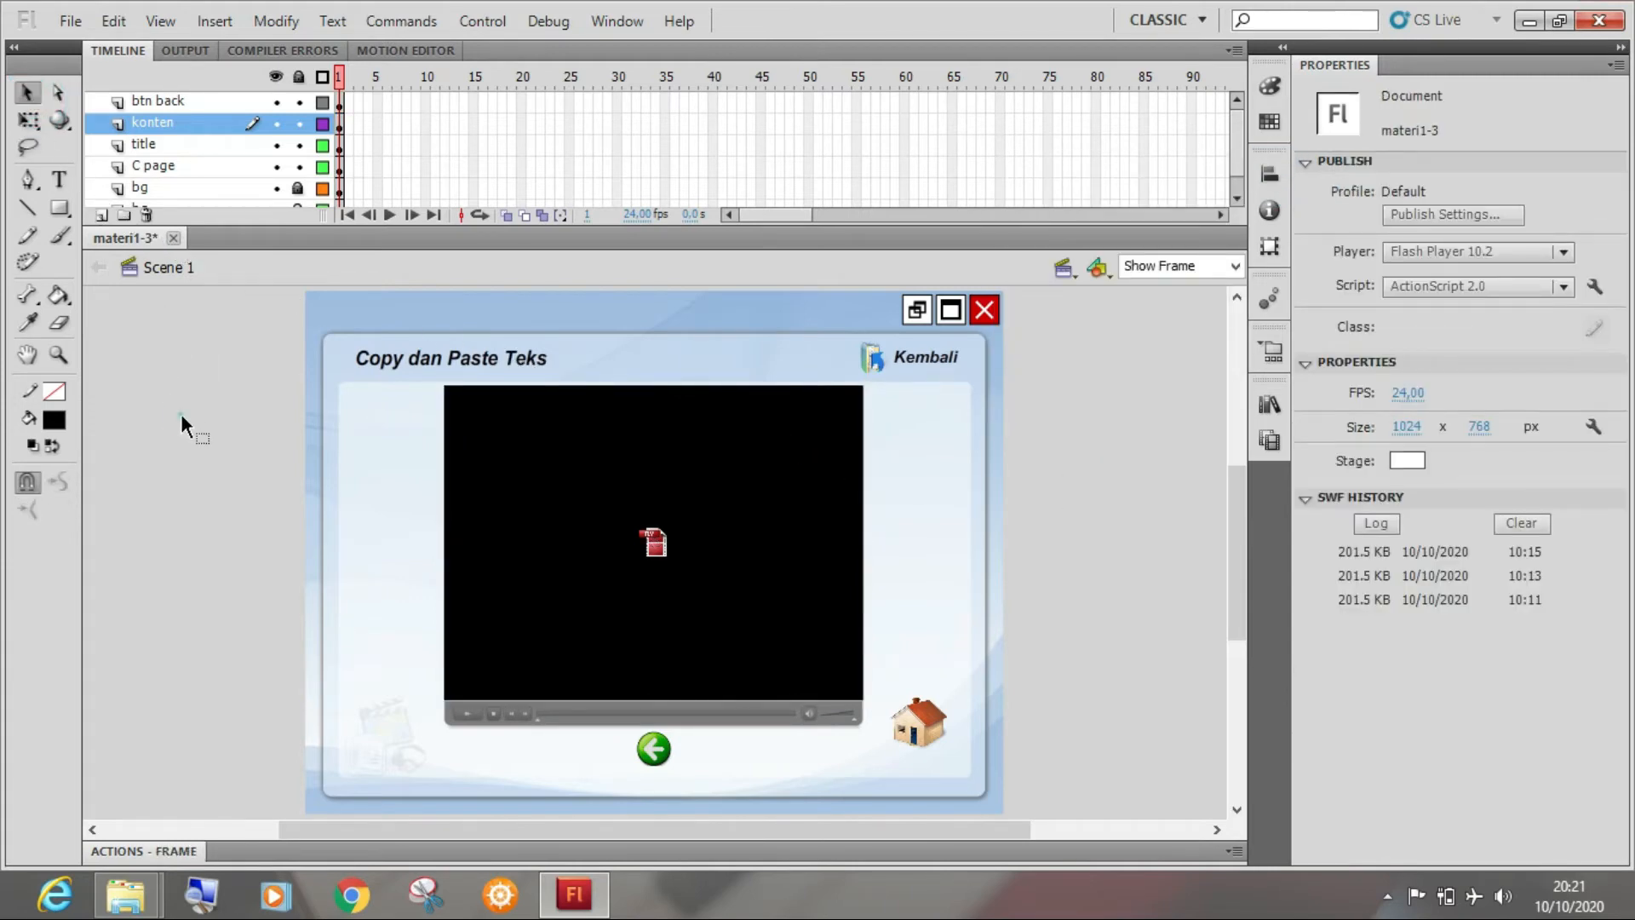
pyautogui.click(181, 412)
pyautogui.click(197, 518)
# Turn off autoRewind for the video player and check its content path and autoPlay settings
pyautogui.click(773, 513)
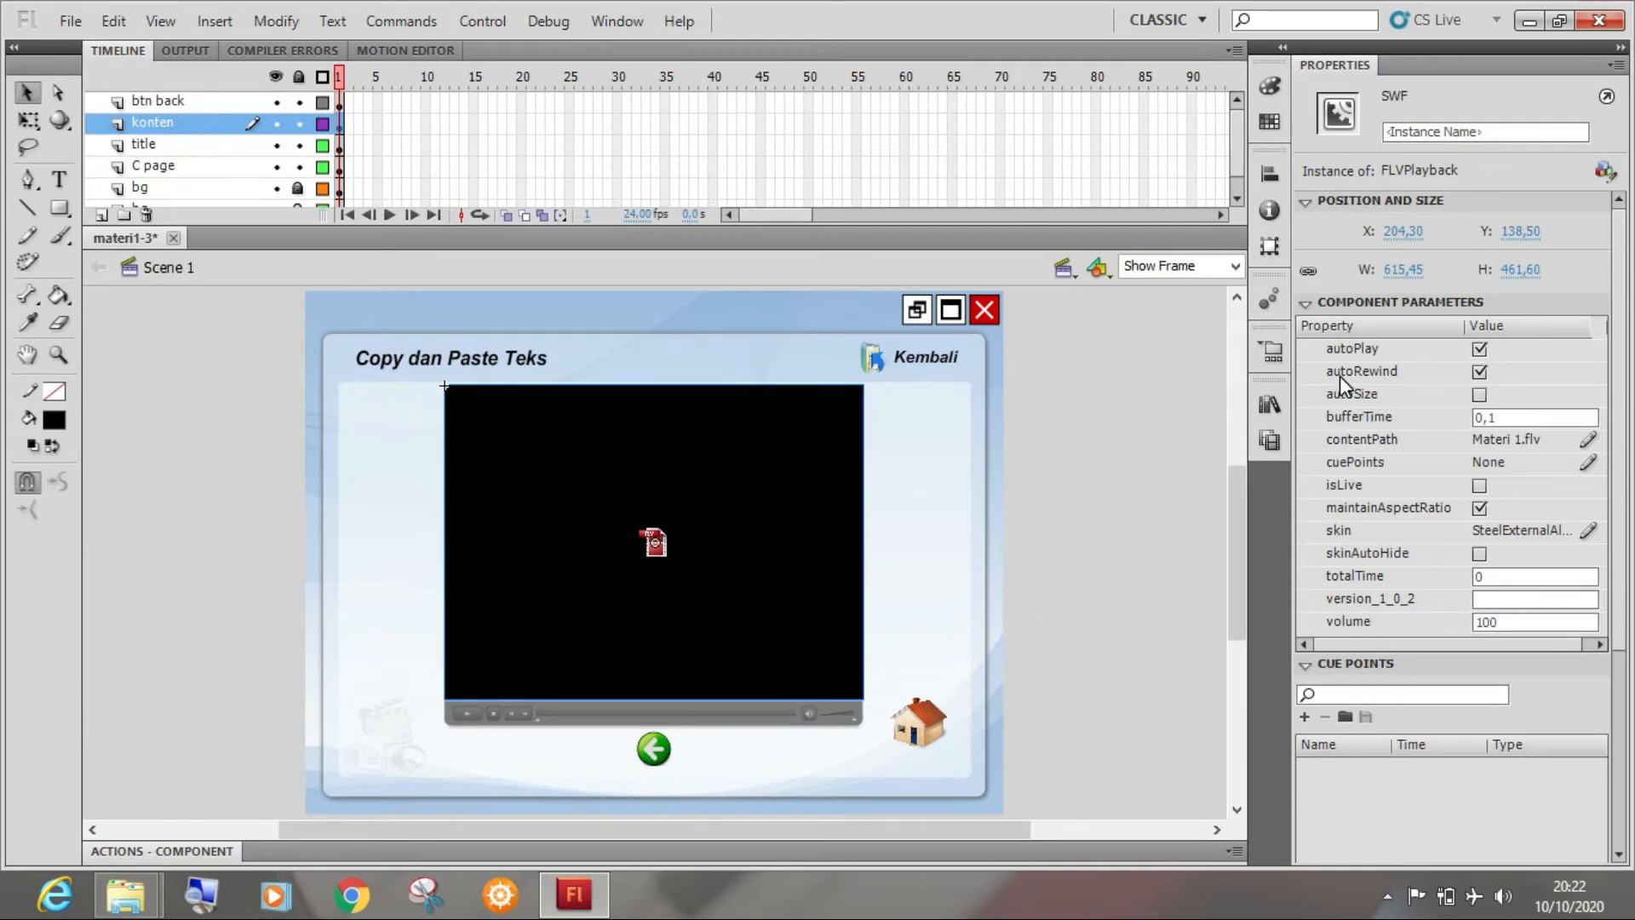
pyautogui.click(1480, 374)
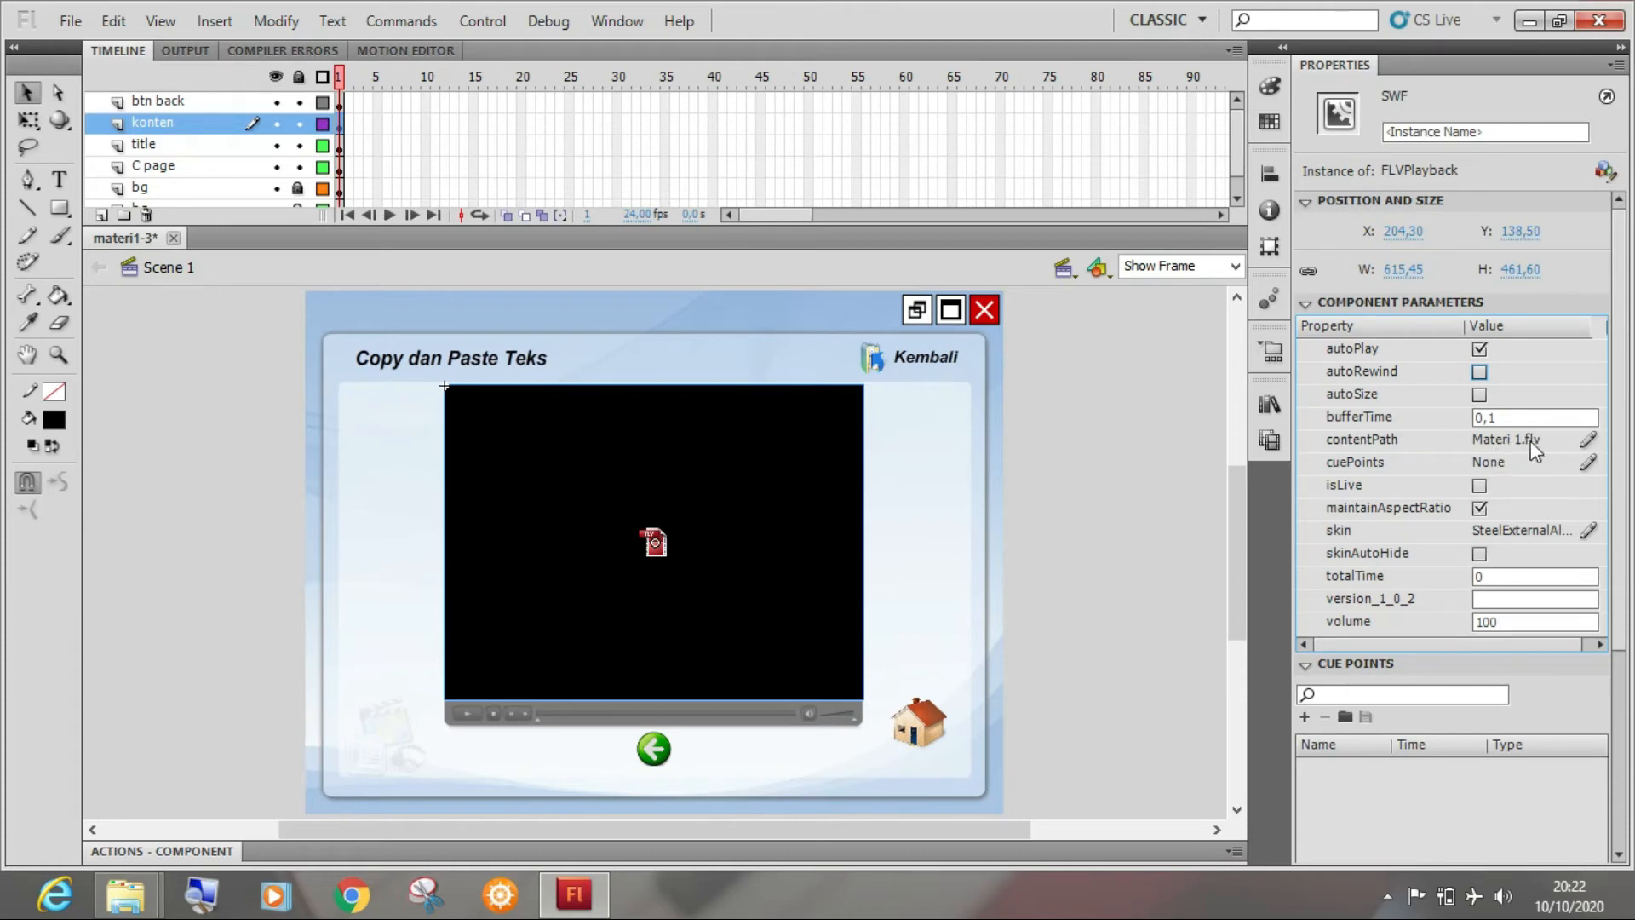
pyautogui.click(1589, 441)
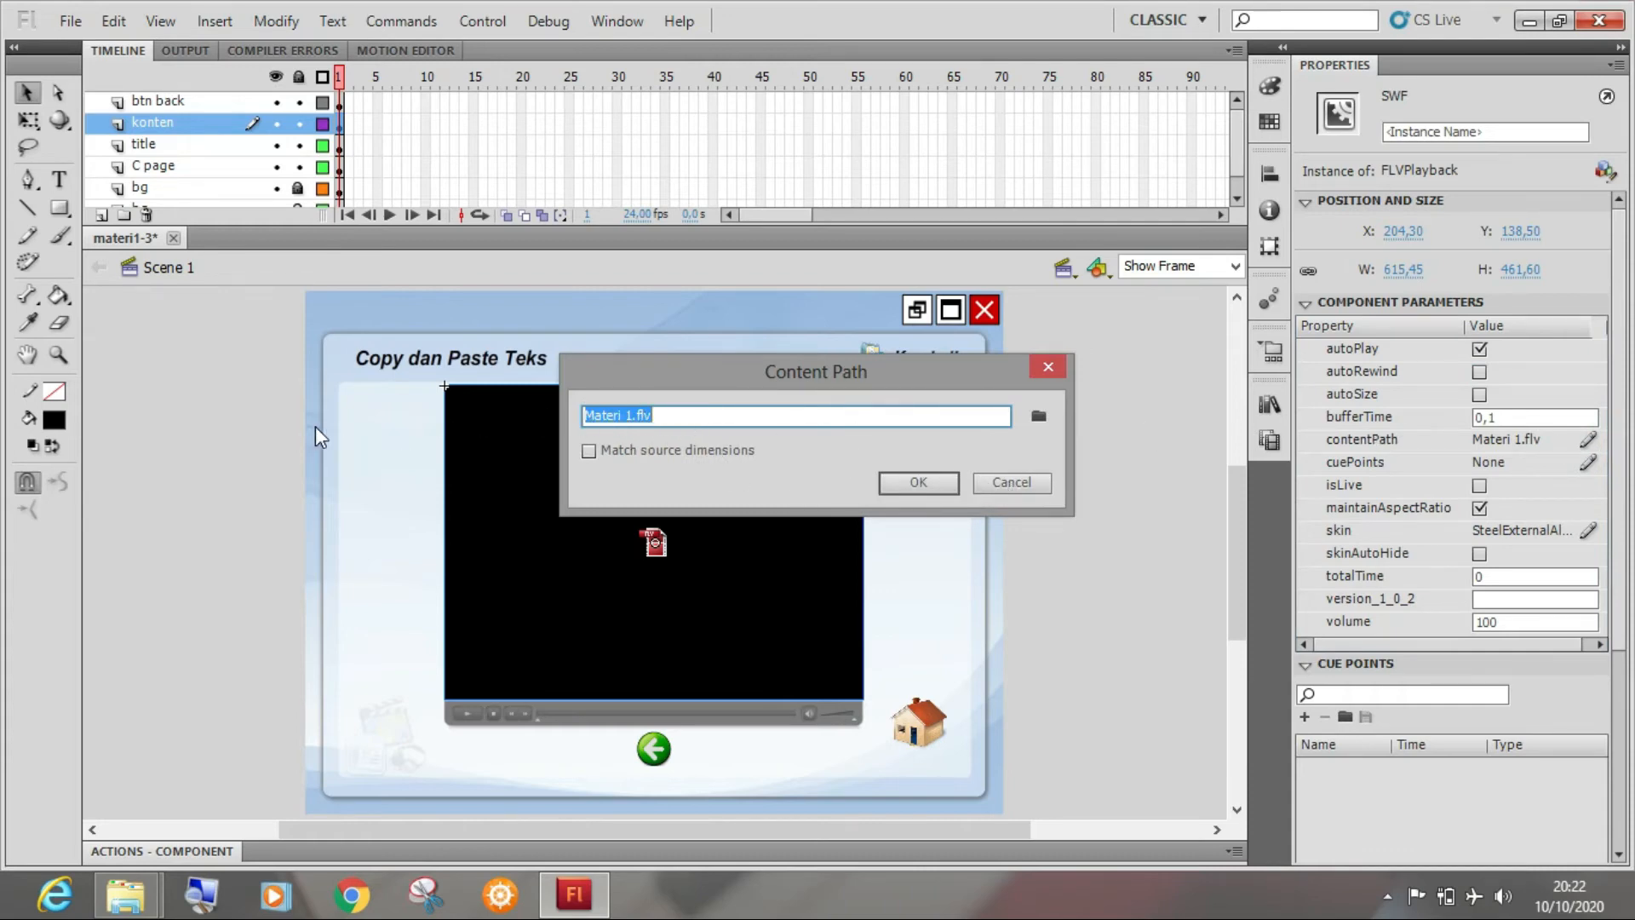
pyautogui.click(1024, 482)
pyautogui.click(1133, 456)
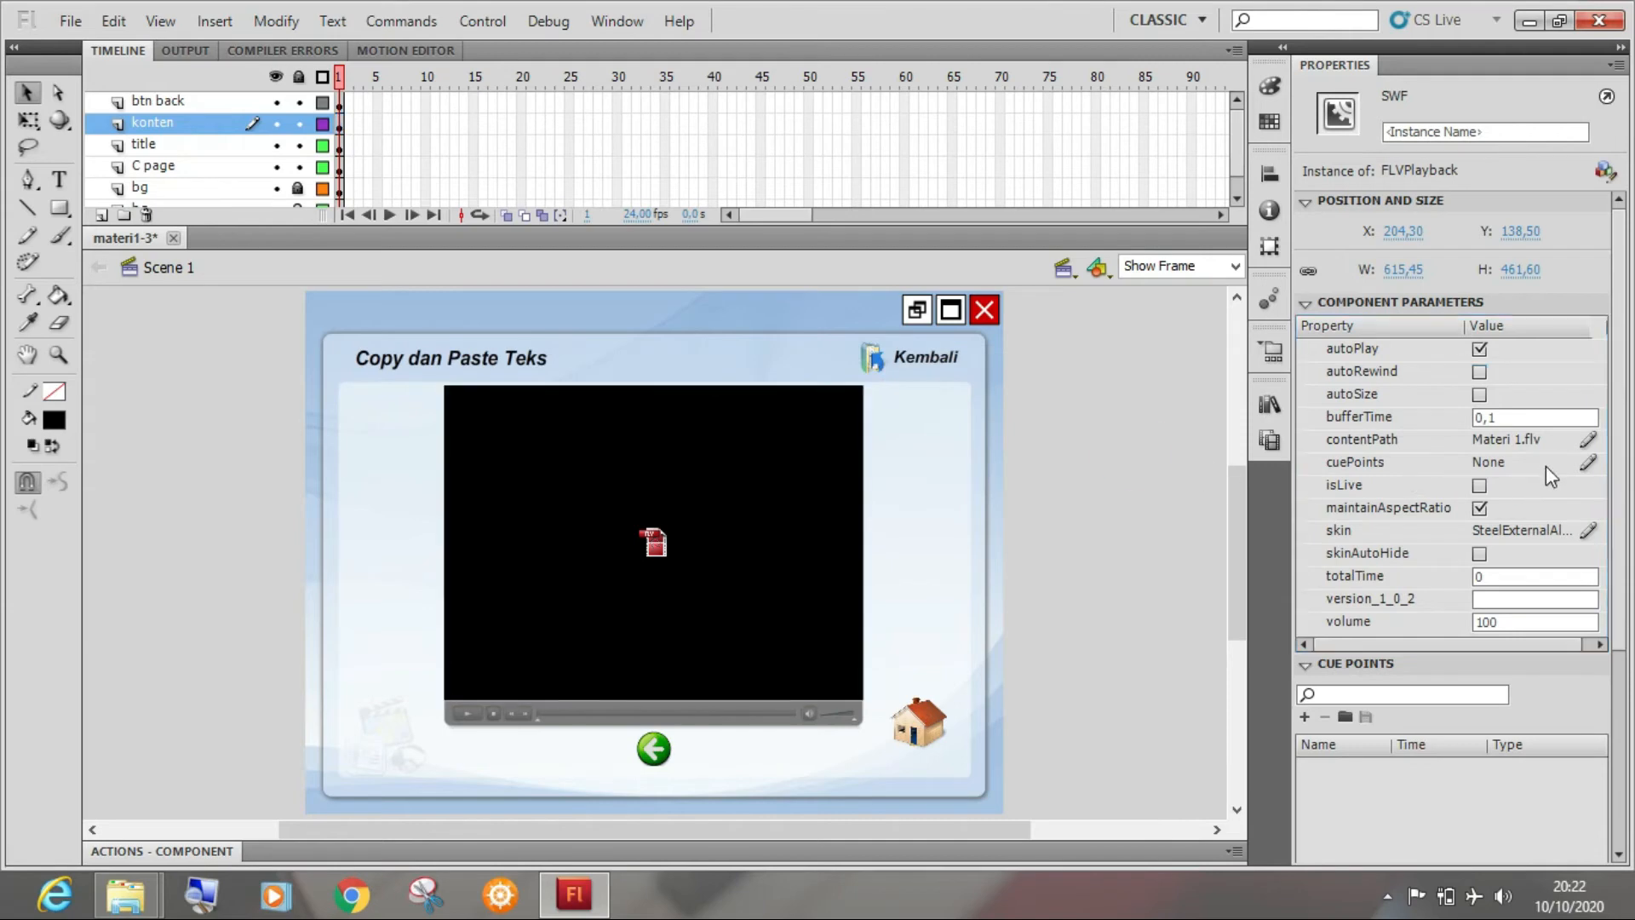
pyautogui.click(816, 474)
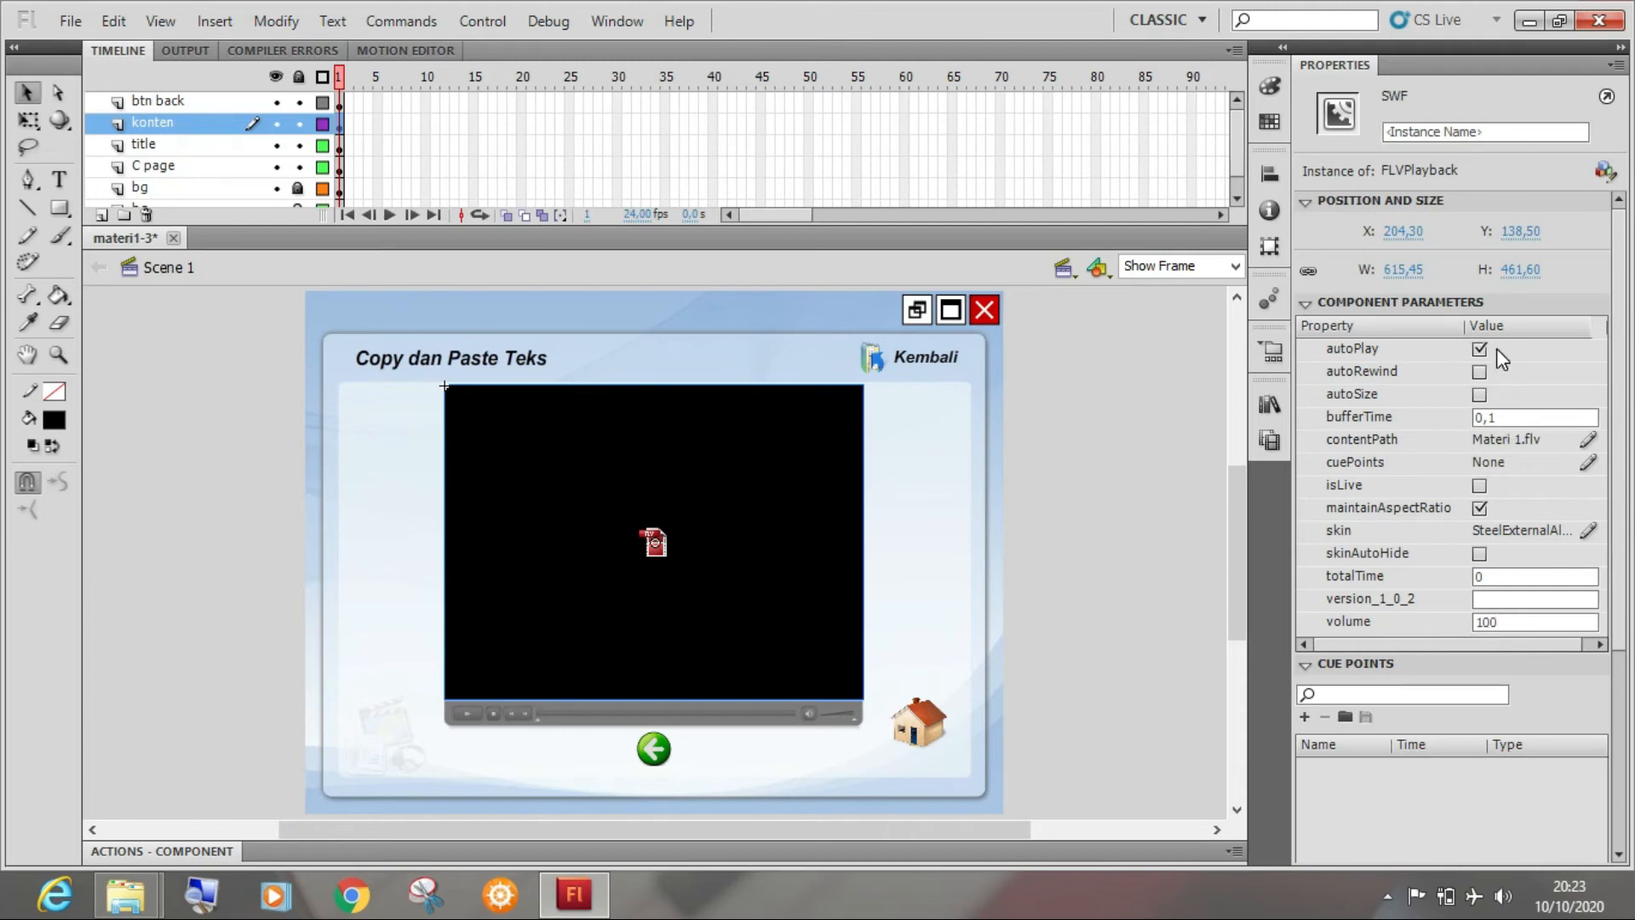
pyautogui.click(1102, 426)
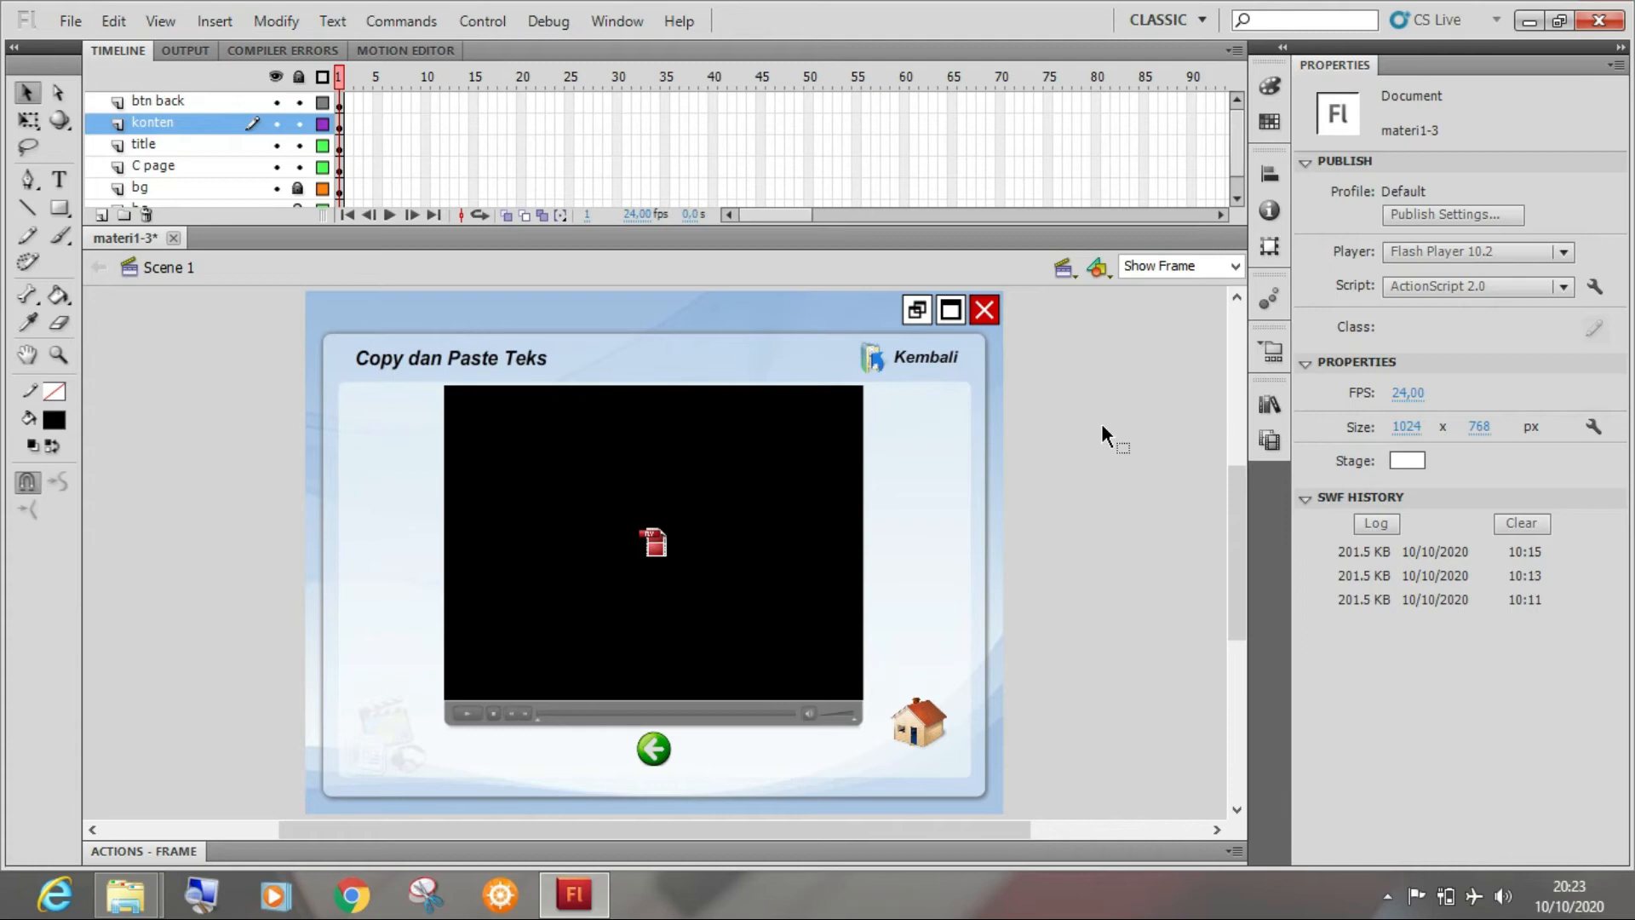
# Save the materi1-3 page and test the movie, trying the video's pause, play and stop controls
pyautogui.hotkey('ctrl', 's')
pyautogui.hotkey('ctrl', 'Return')
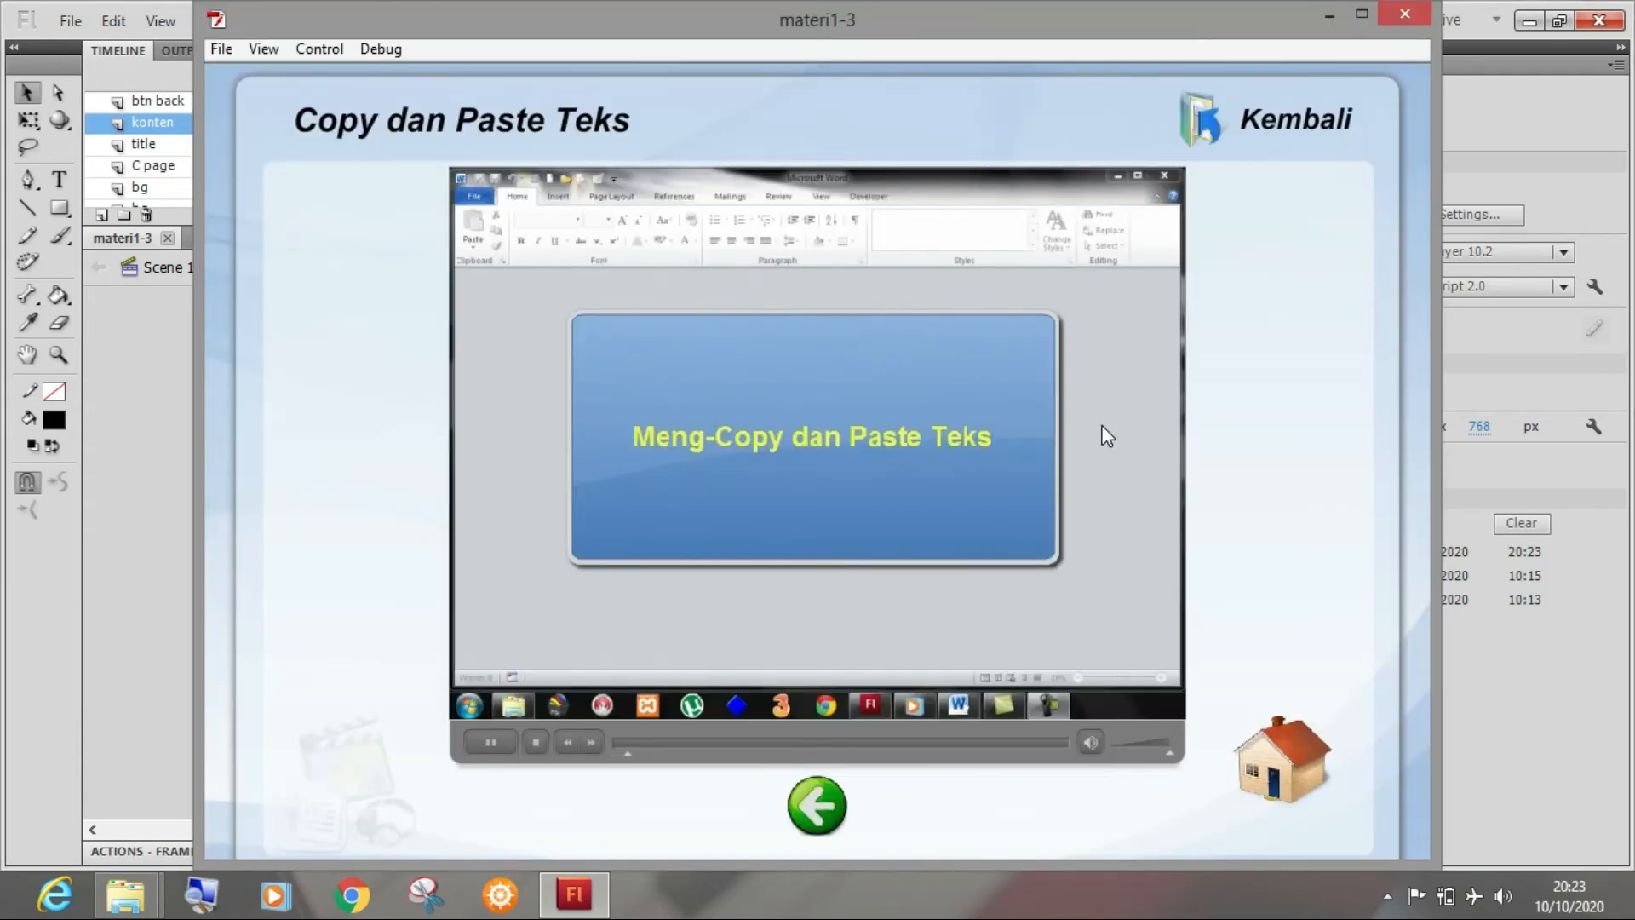
pyautogui.click(511, 739)
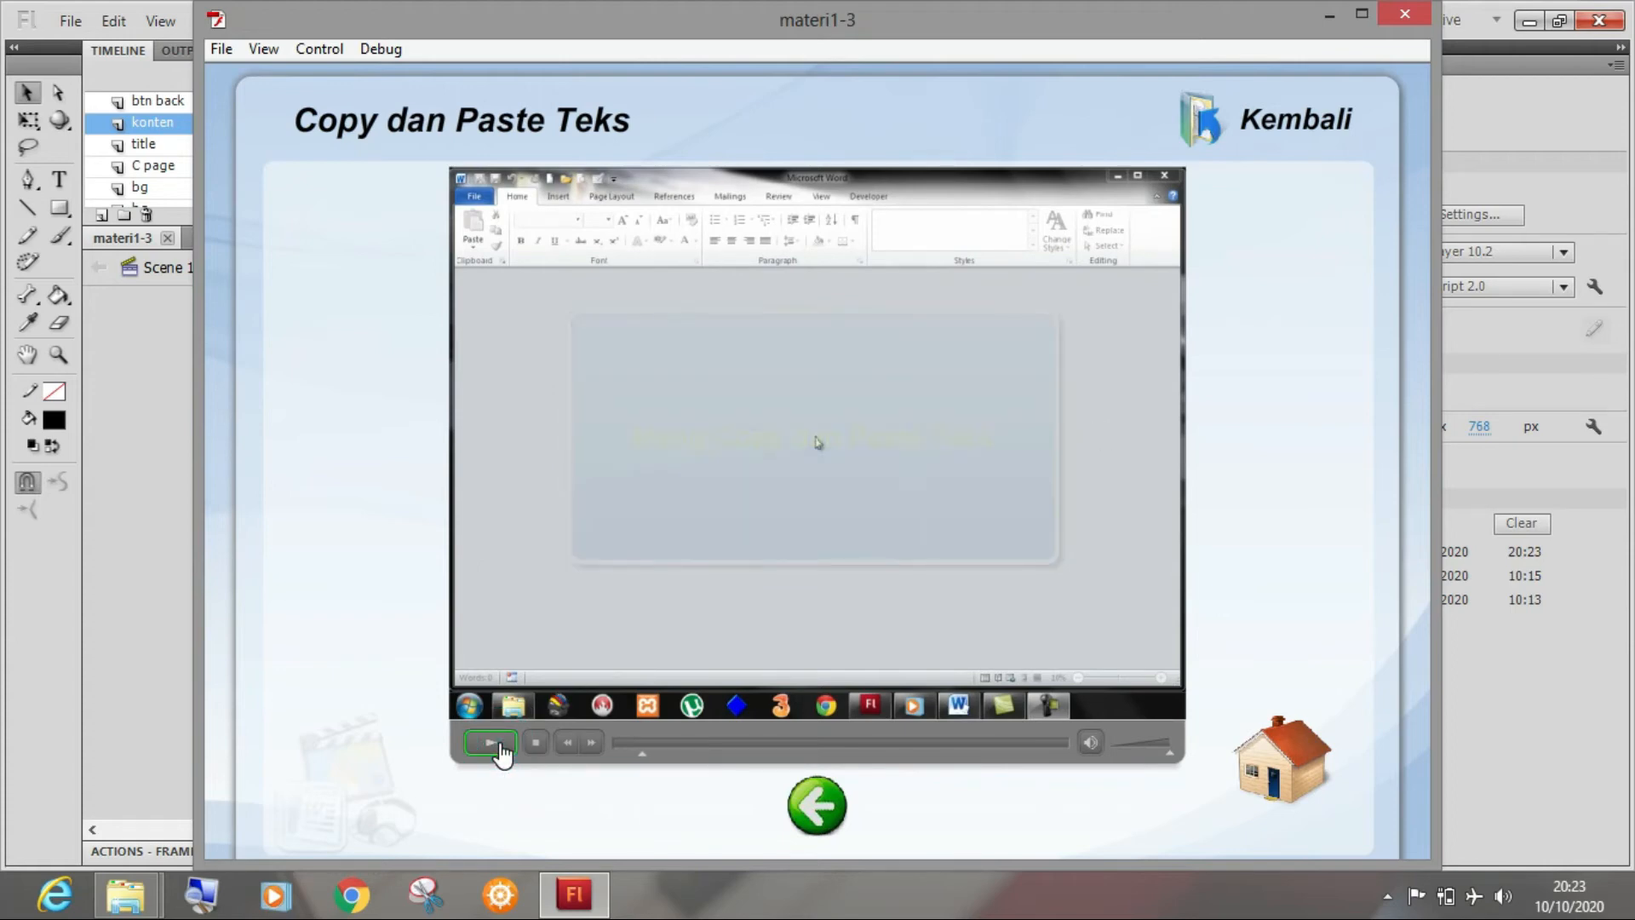
pyautogui.click(504, 753)
pyautogui.click(514, 761)
pyautogui.click(494, 749)
pyautogui.click(537, 748)
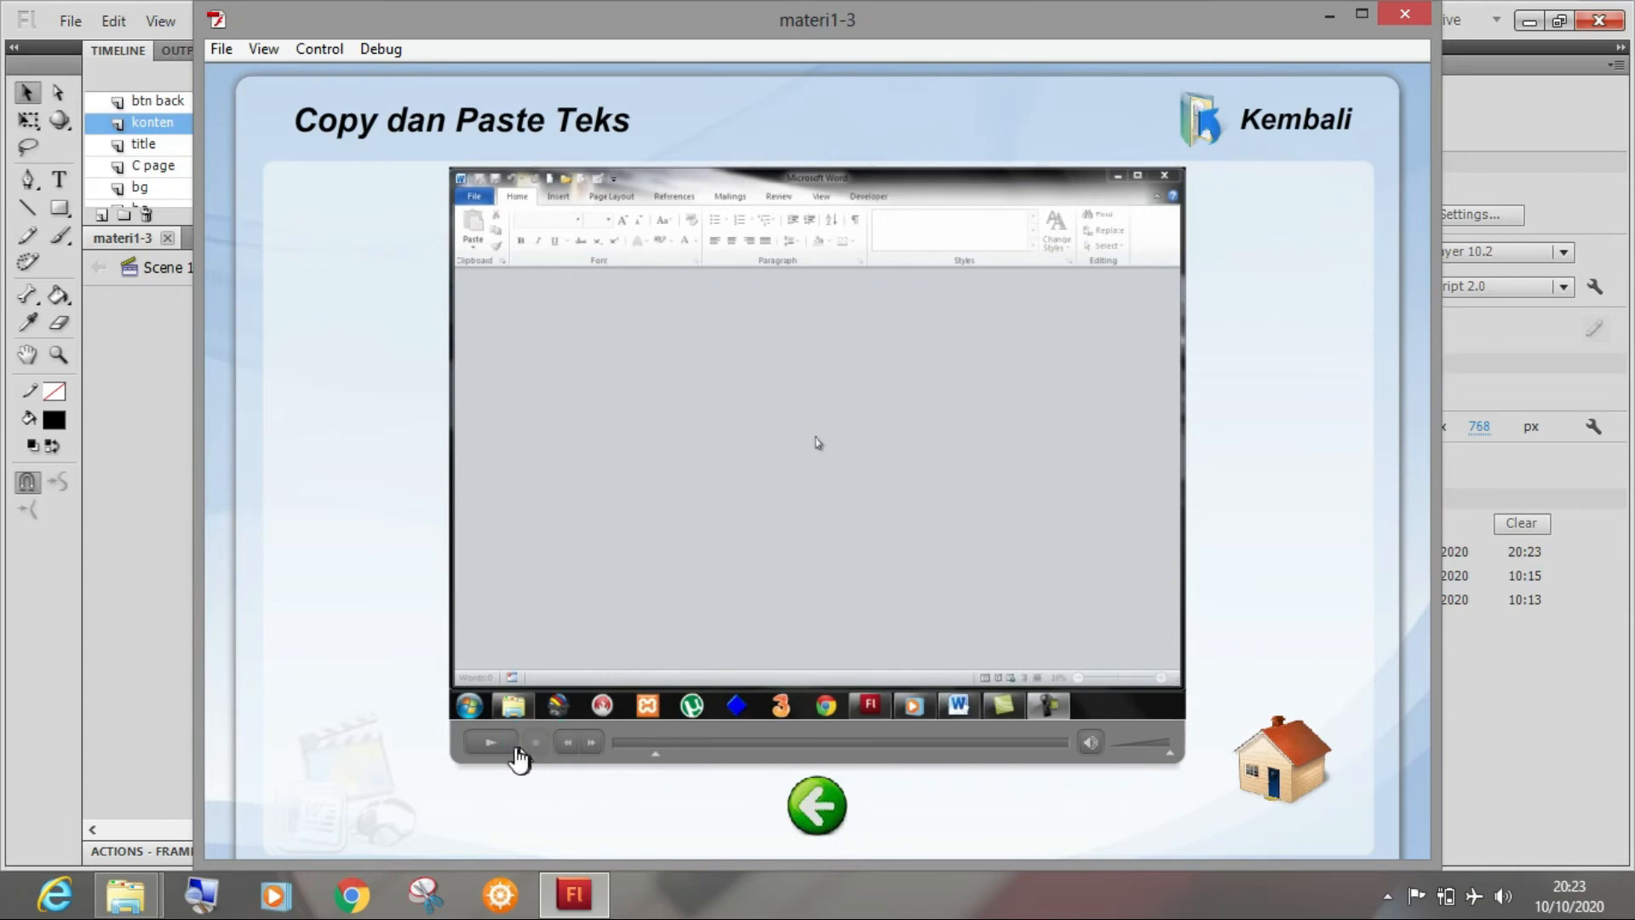
pyautogui.click(501, 750)
# Seek forward in the test video, lower and restore its volume, stop playback and close the test window
pyautogui.moveTo(663, 765); pyautogui.dragTo(752, 767)
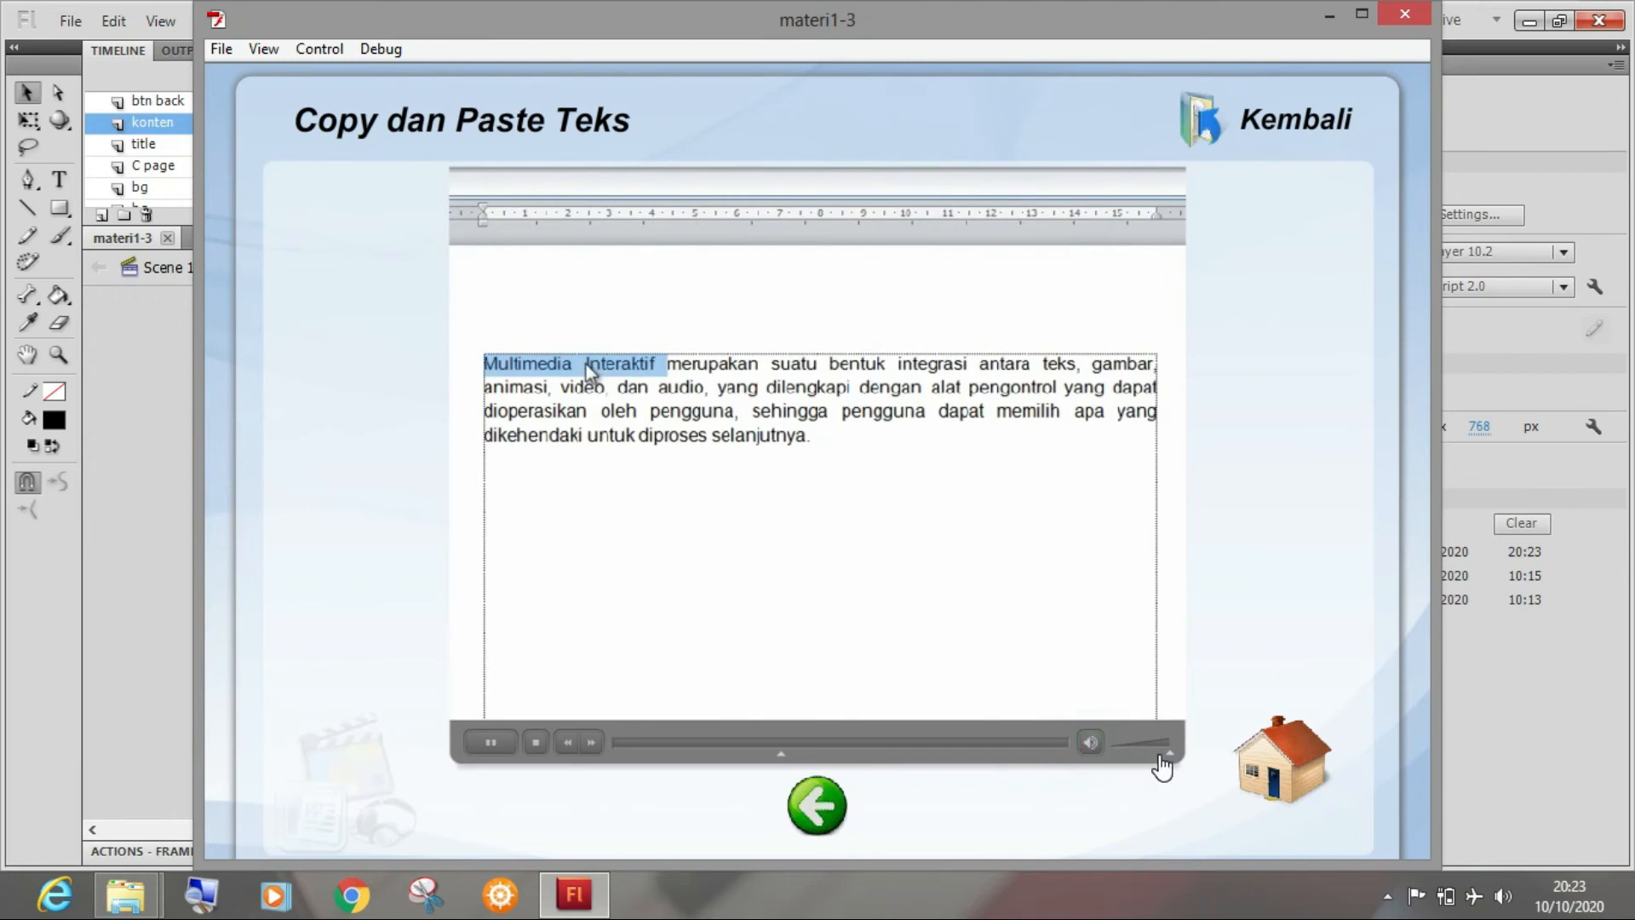
pyautogui.moveTo(1156, 757); pyautogui.dragTo(1126, 757)
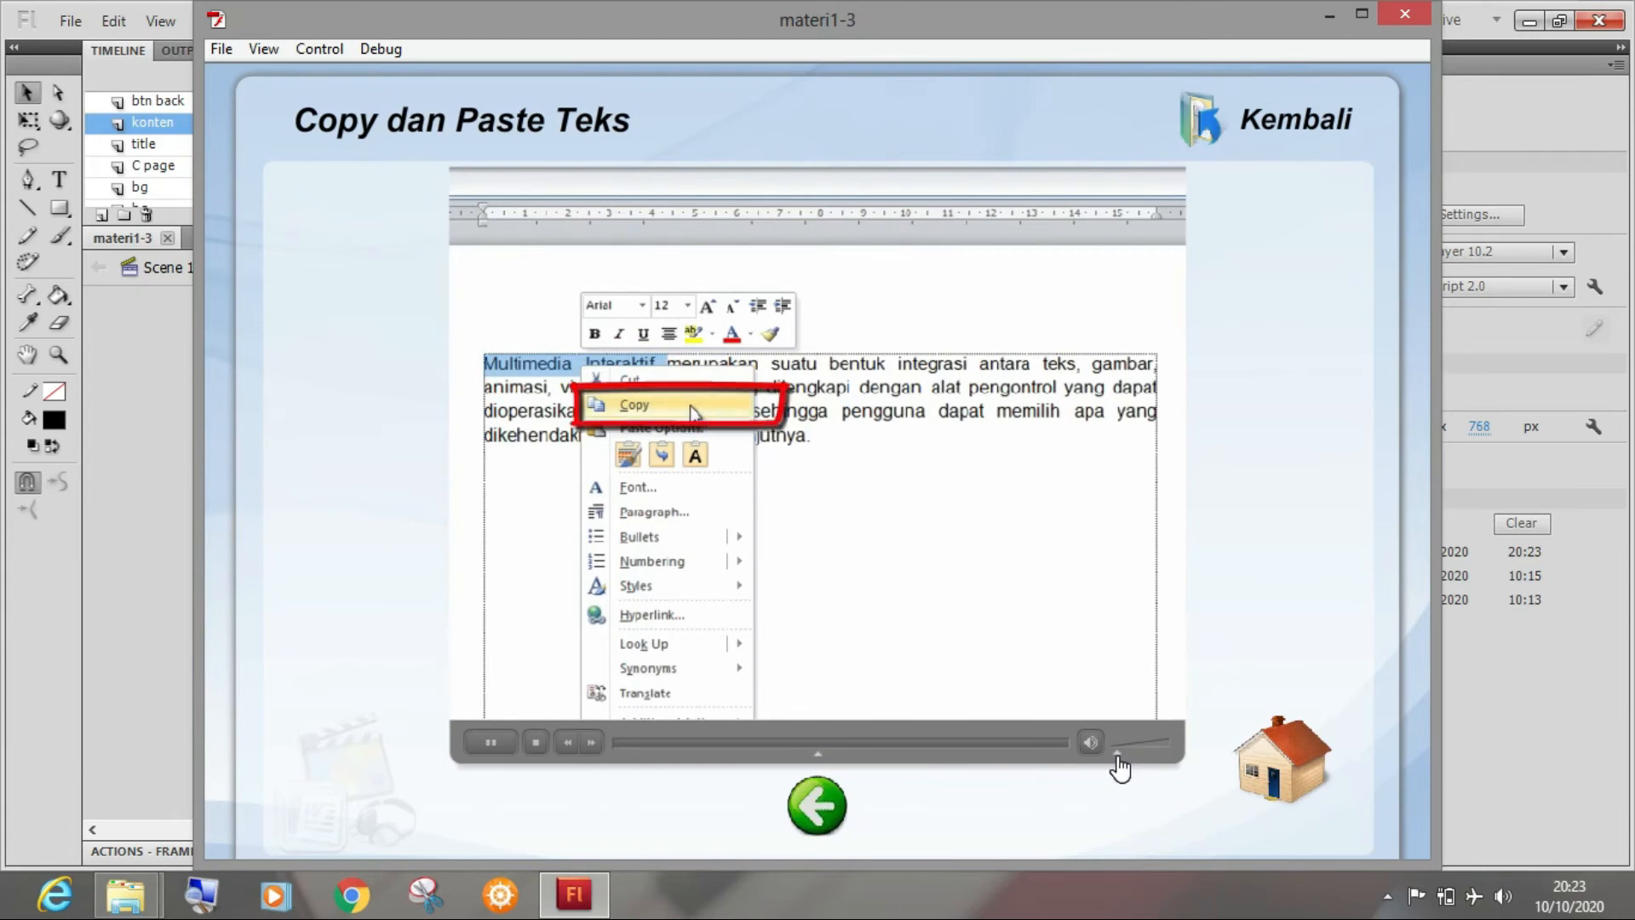
pyautogui.moveTo(1119, 766); pyautogui.dragTo(1189, 765)
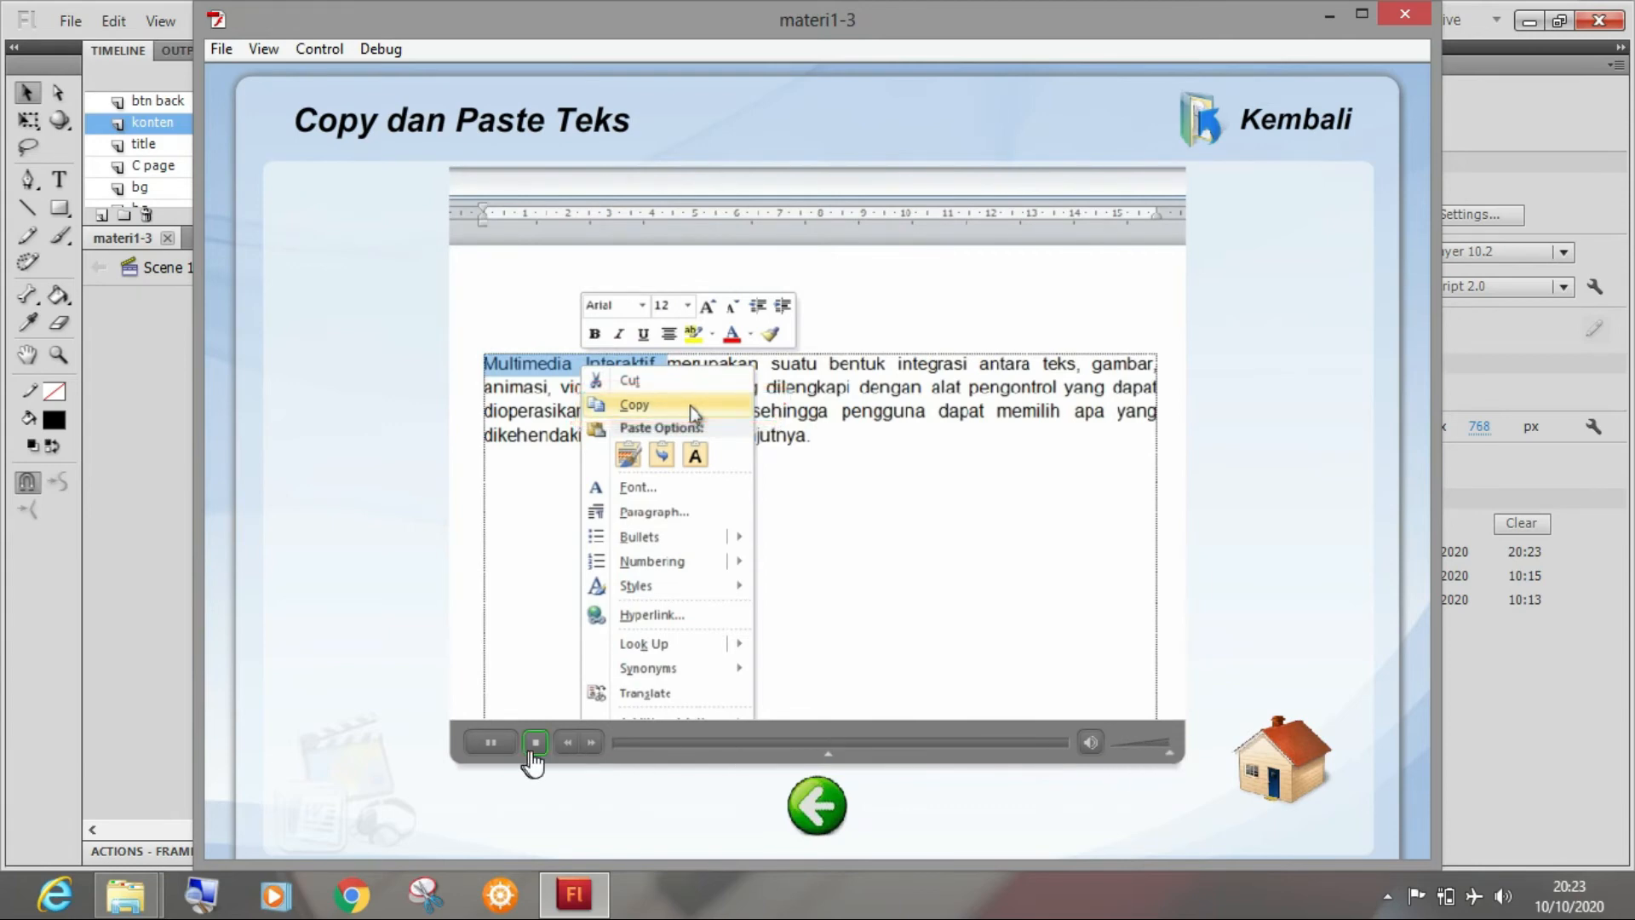
pyautogui.click(536, 750)
pyautogui.click(1427, 25)
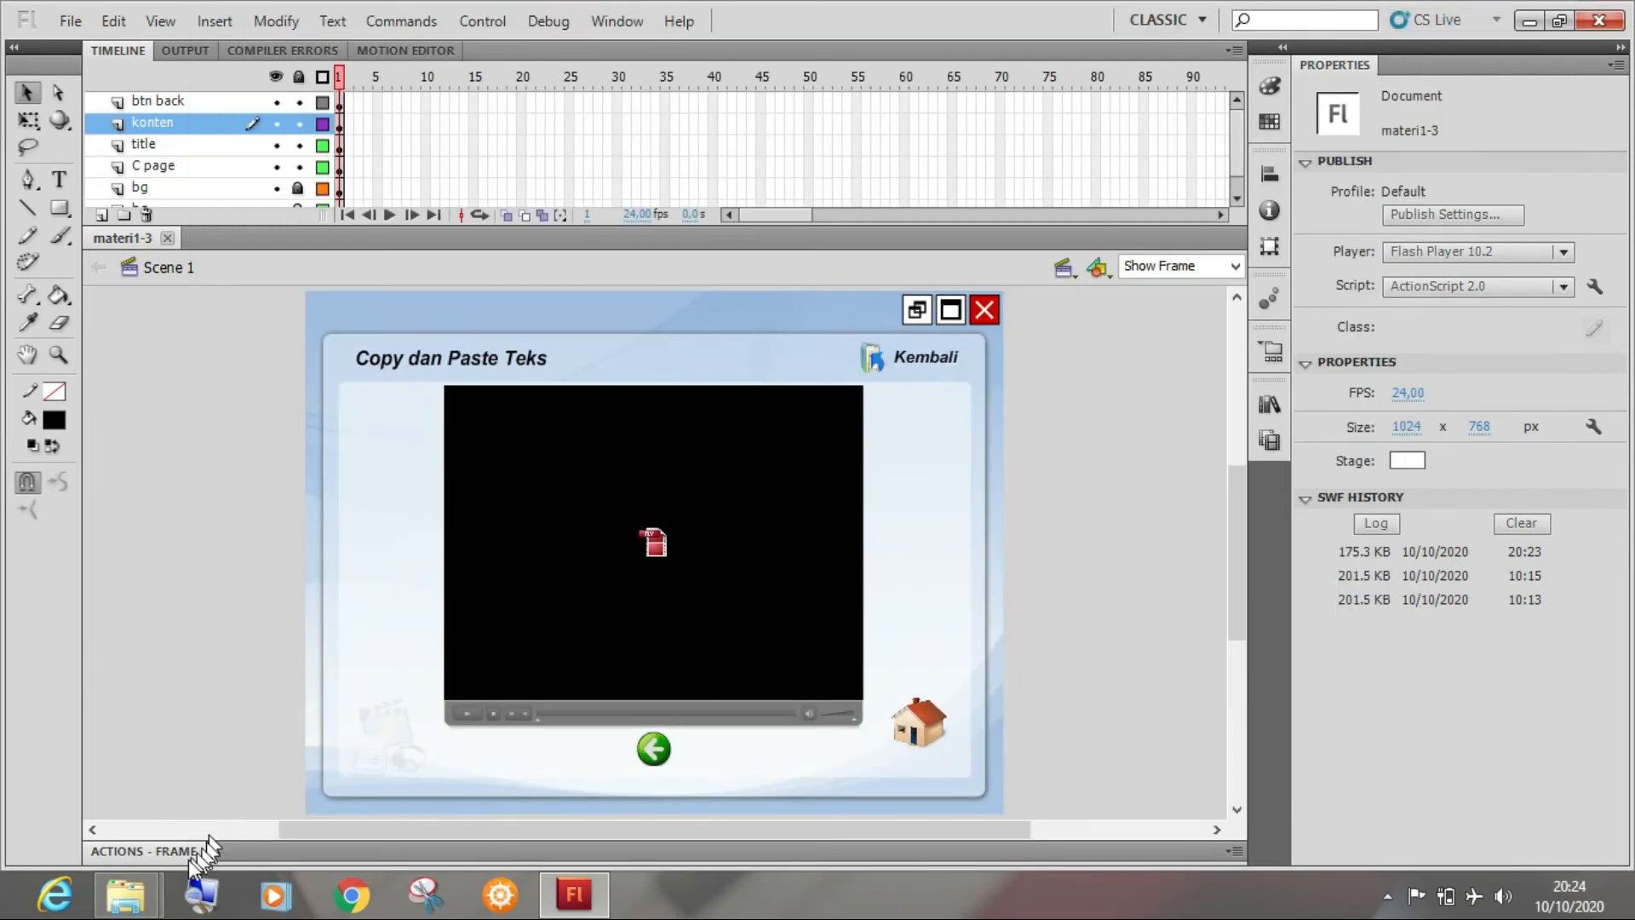
# Switch to the New Project 2020 folder in File Explorer and check the Materi 1 to Materi 4 videos
pyautogui.moveTo(149, 901)
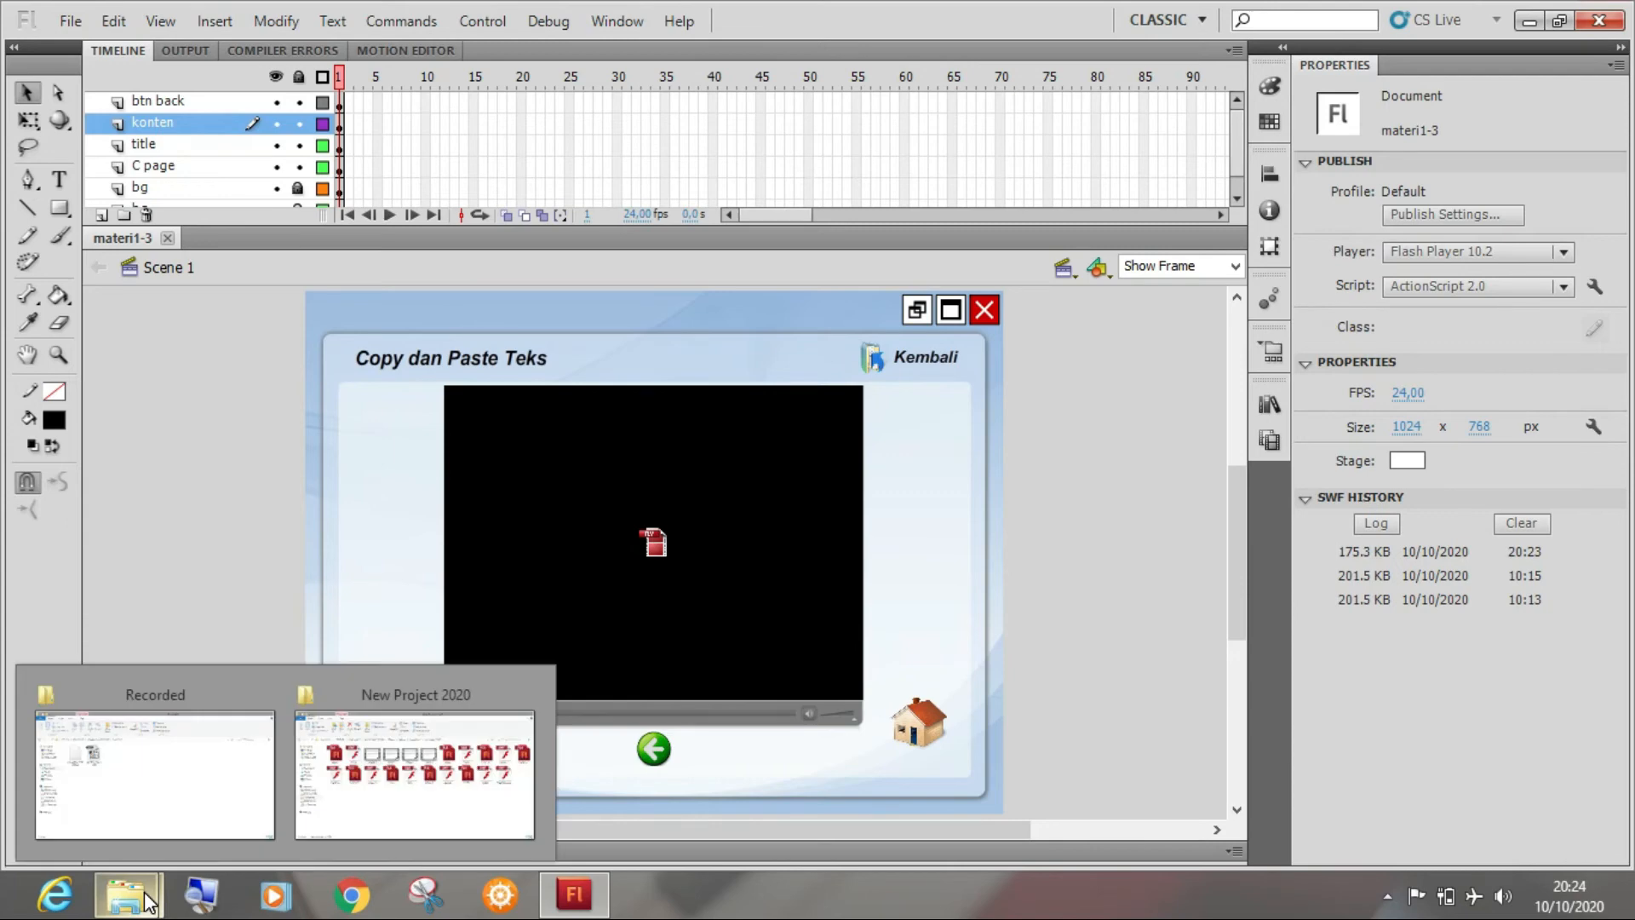
pyautogui.click(353, 799)
pyautogui.click(622, 646)
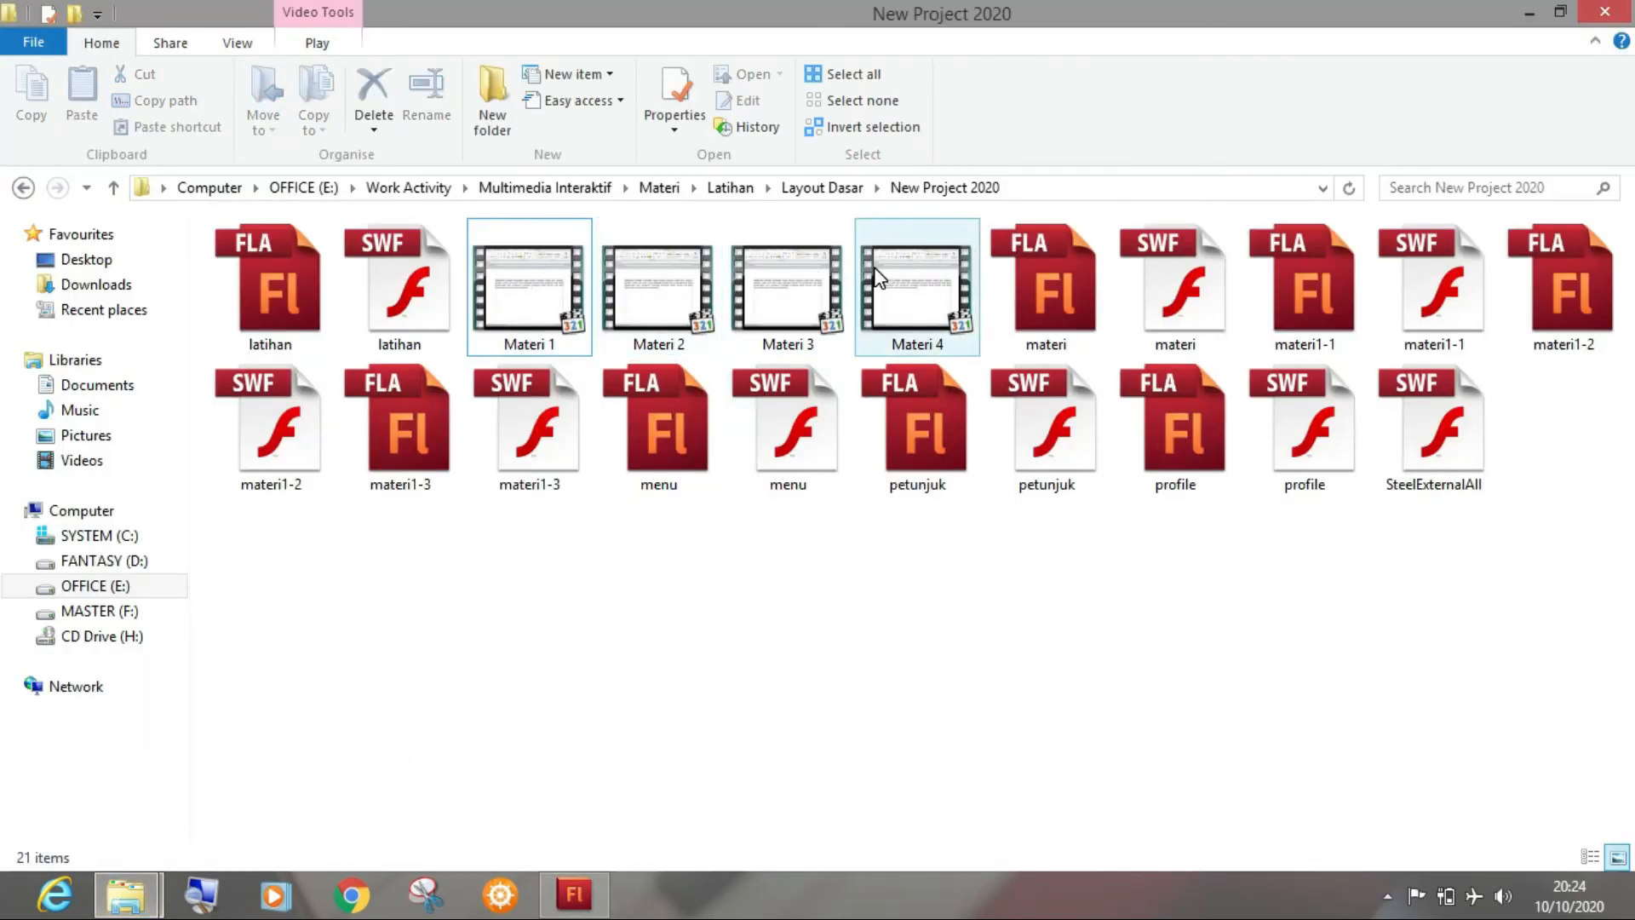
pyautogui.moveTo(876, 268)
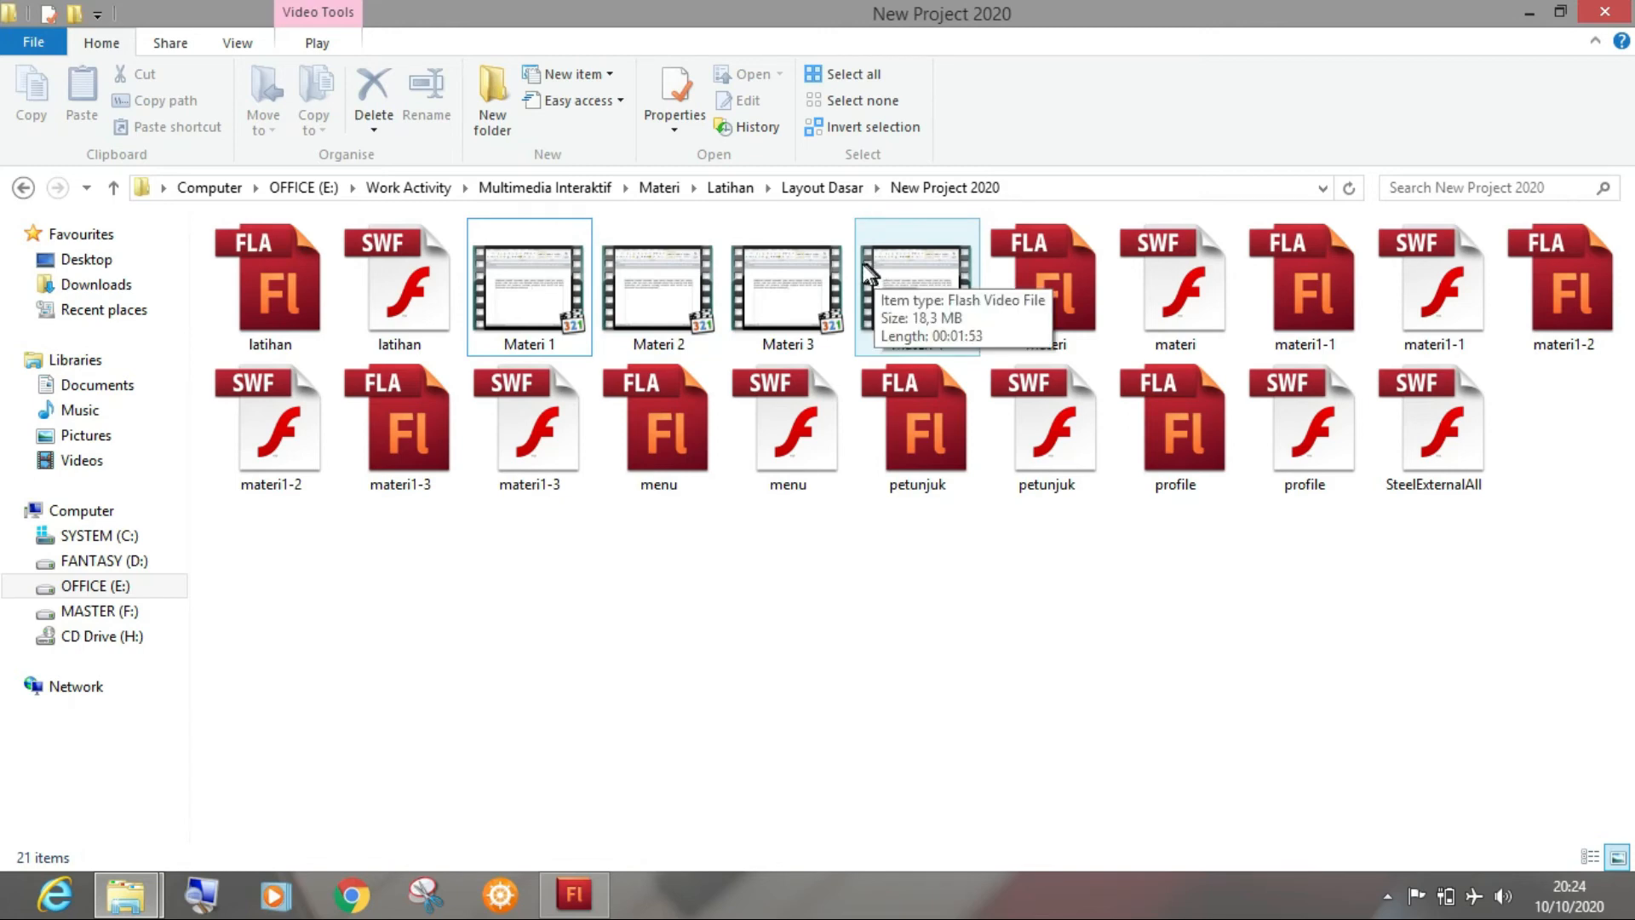
pyautogui.click(696, 644)
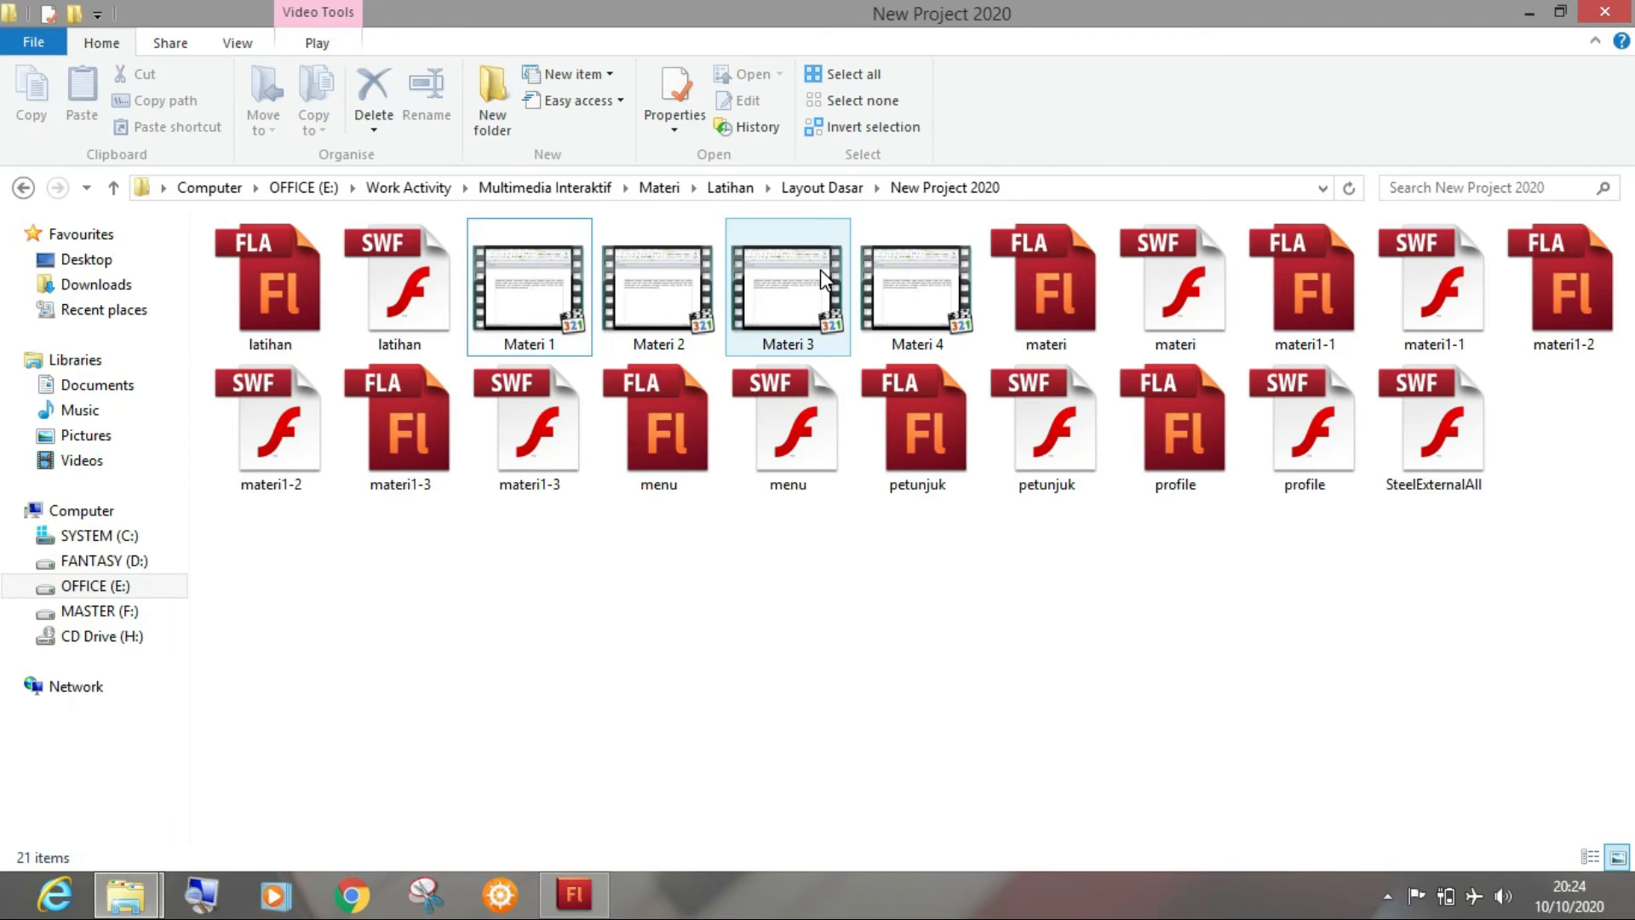
pyautogui.moveTo(821, 269)
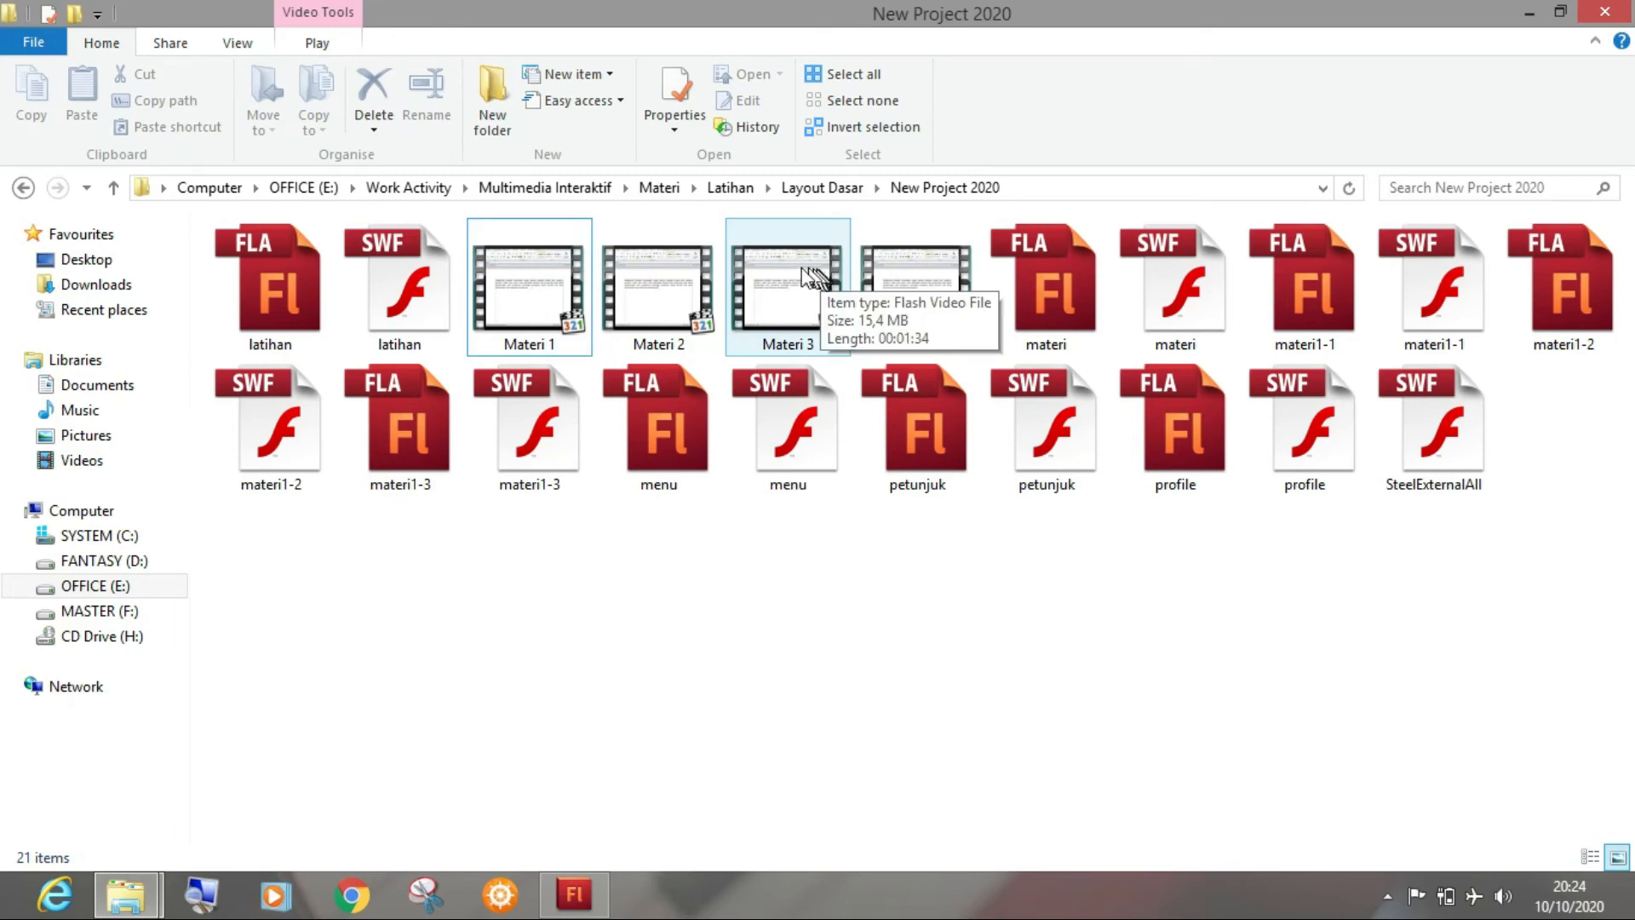
pyautogui.click(530, 293)
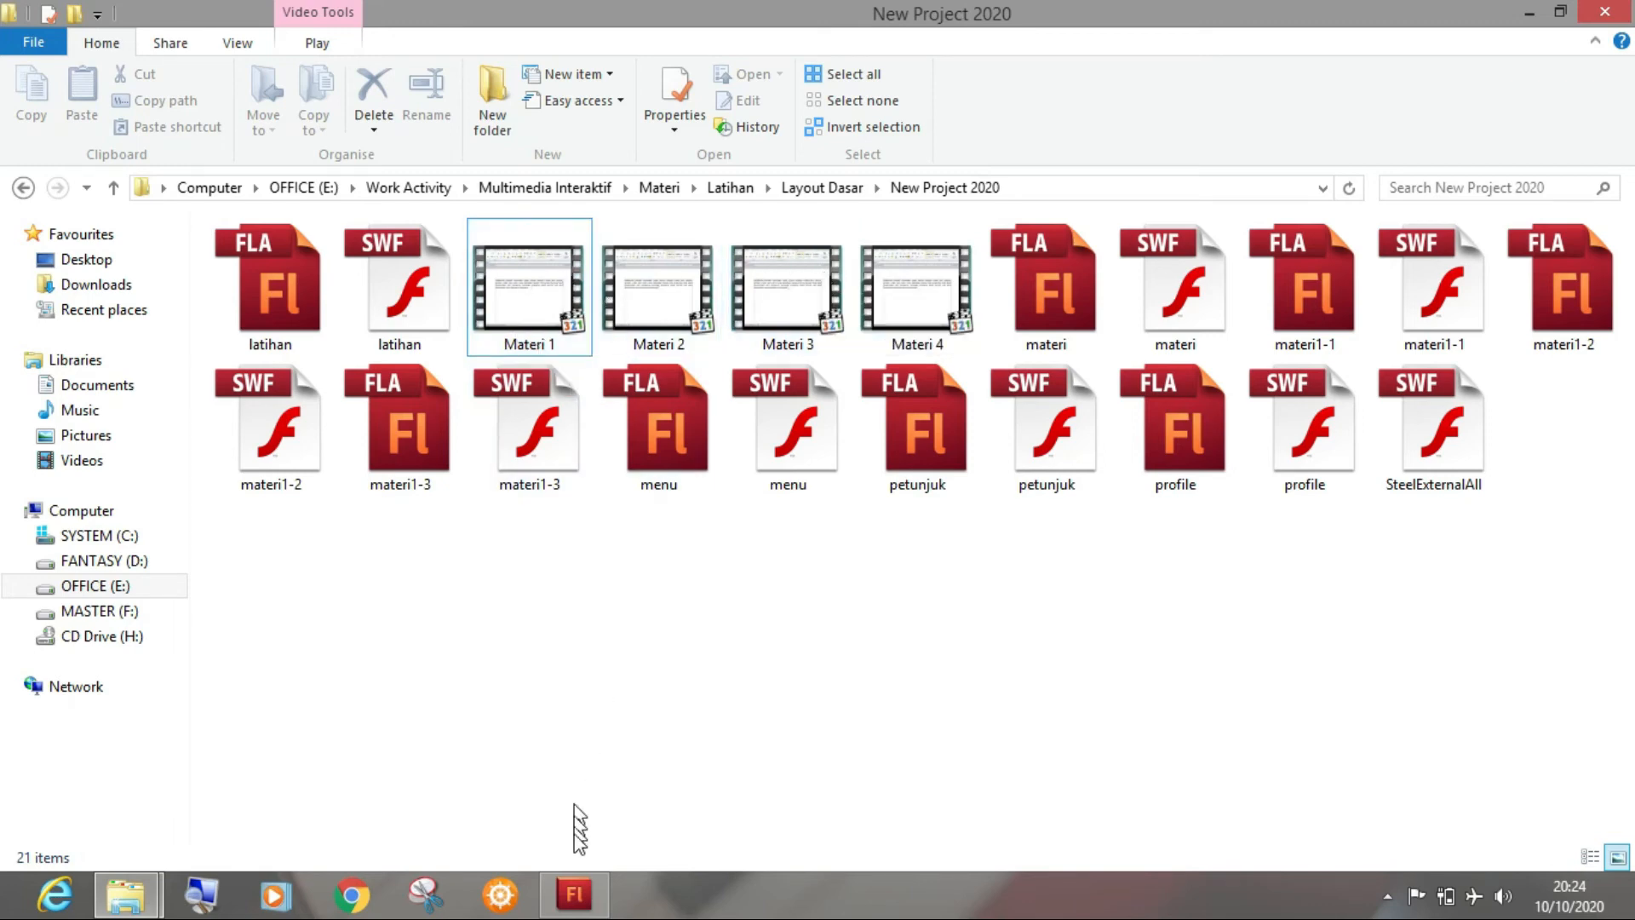
# Switch back to Flash and review the component parameters of the video player on the materi1-3 page
pyautogui.click(574, 895)
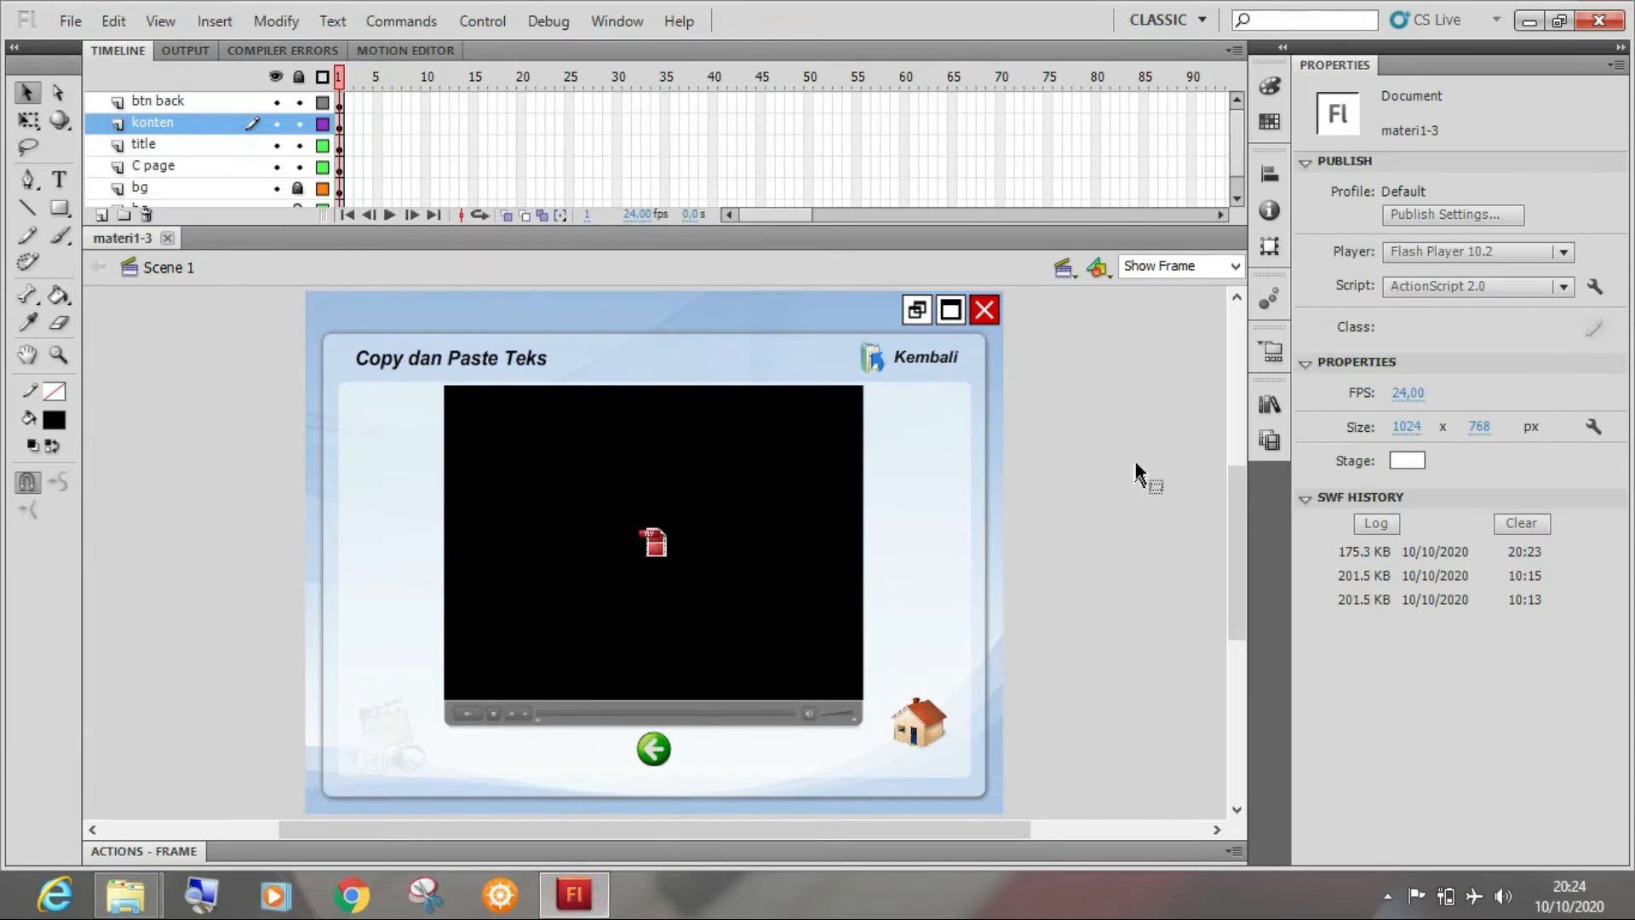
pyautogui.click(758, 571)
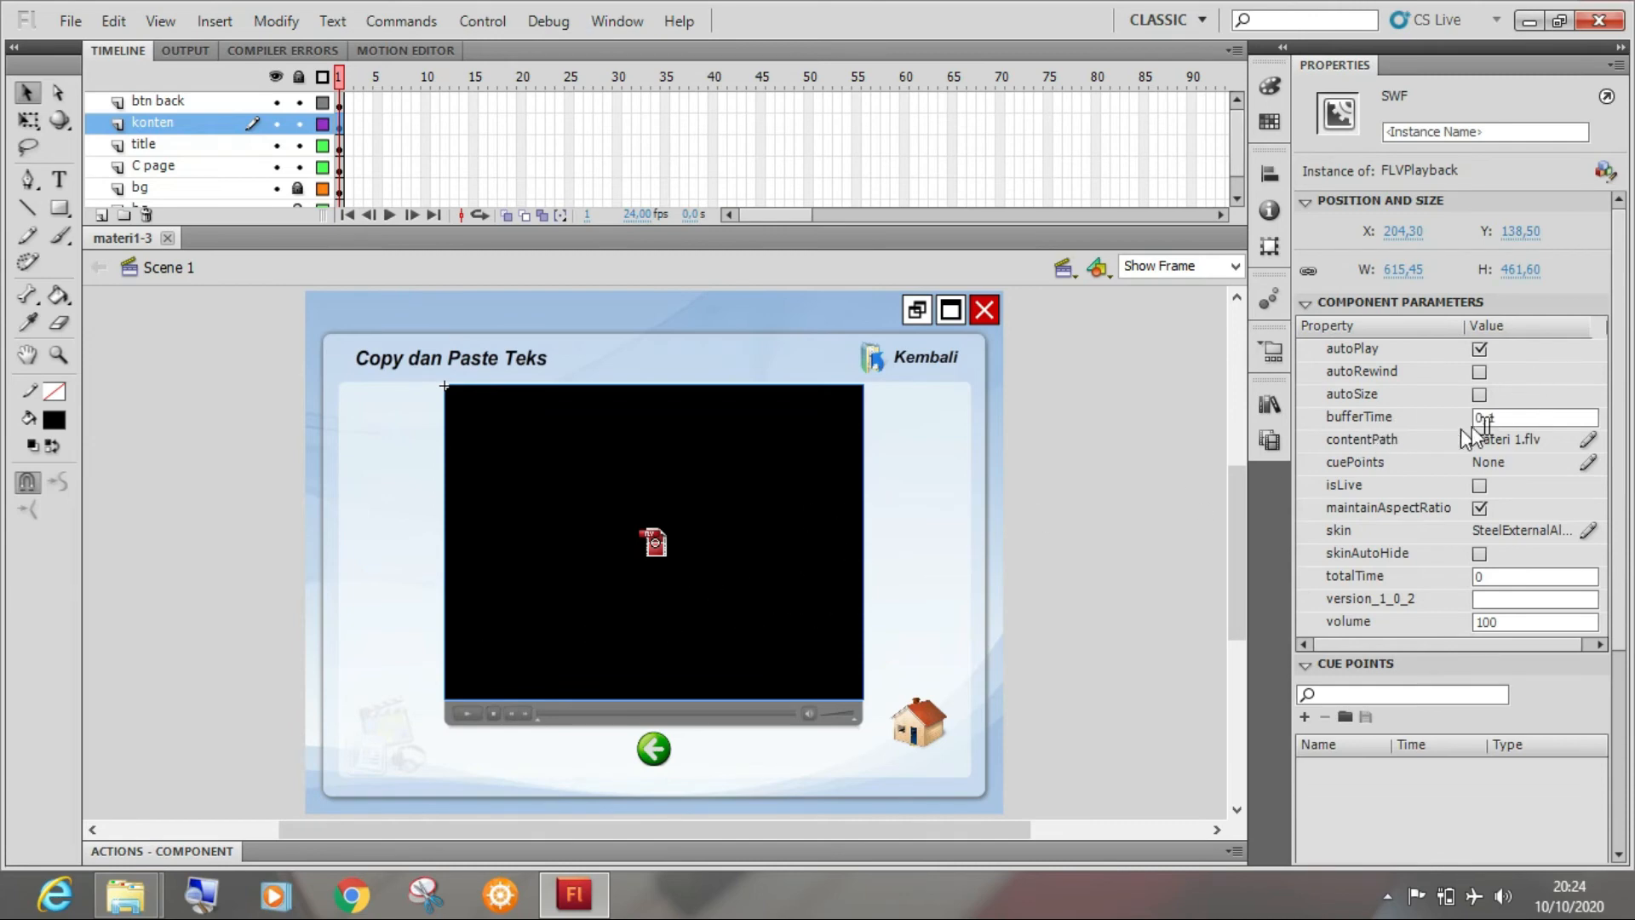
pyautogui.click(1136, 453)
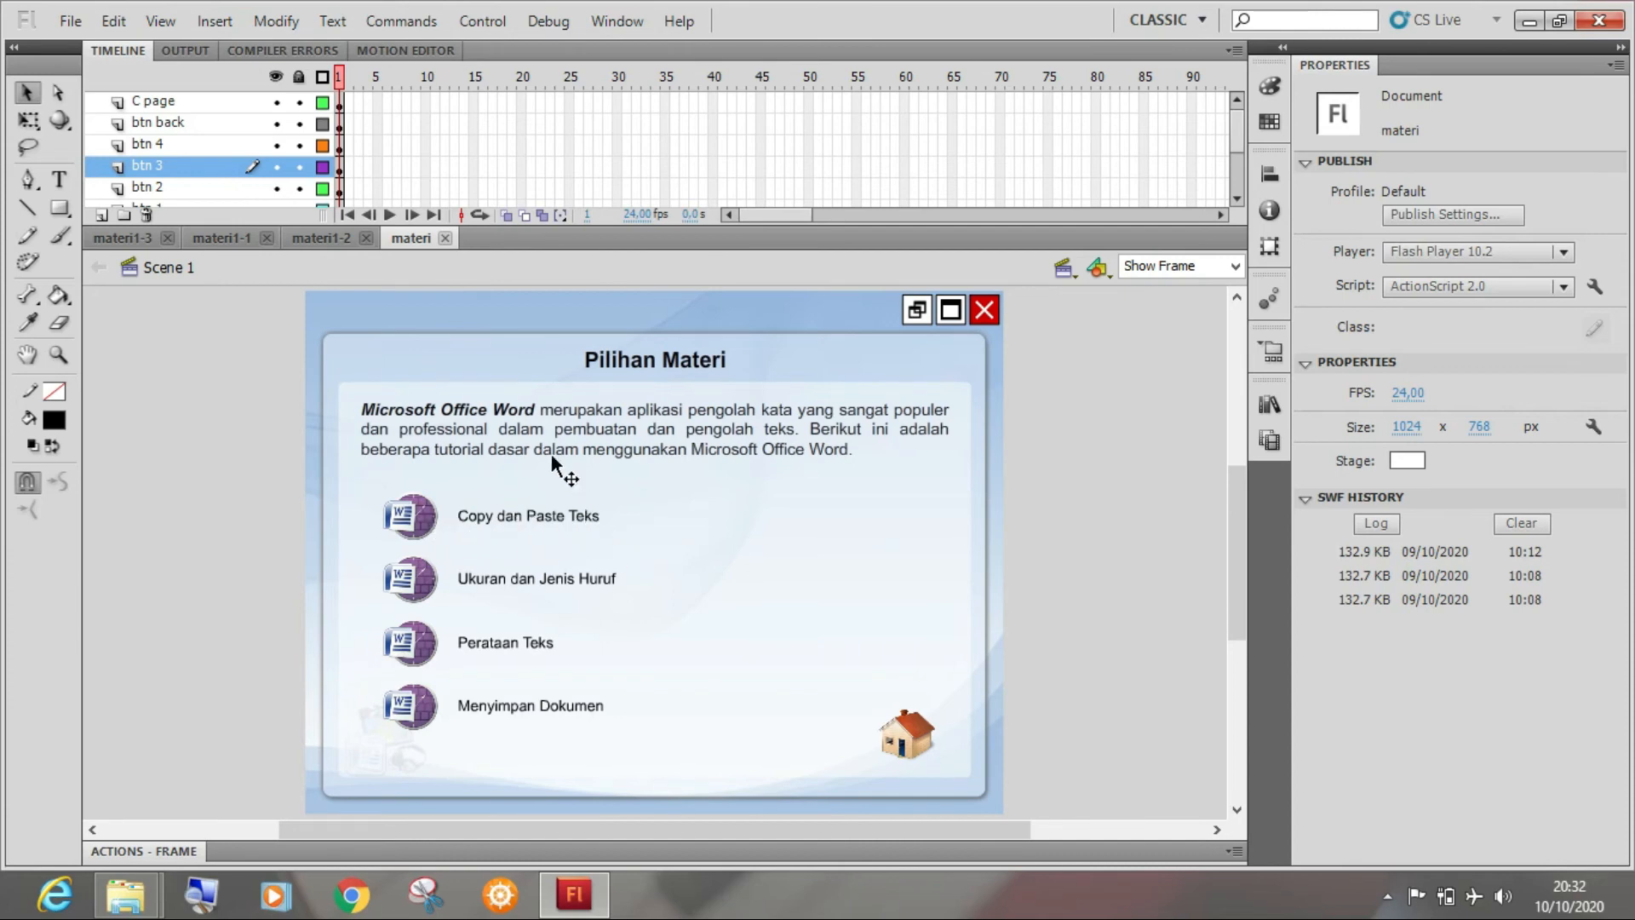
# Review the materi1-1, materi1-2 and materi1-3 pages and return to the materi page
pyautogui.click(224, 240)
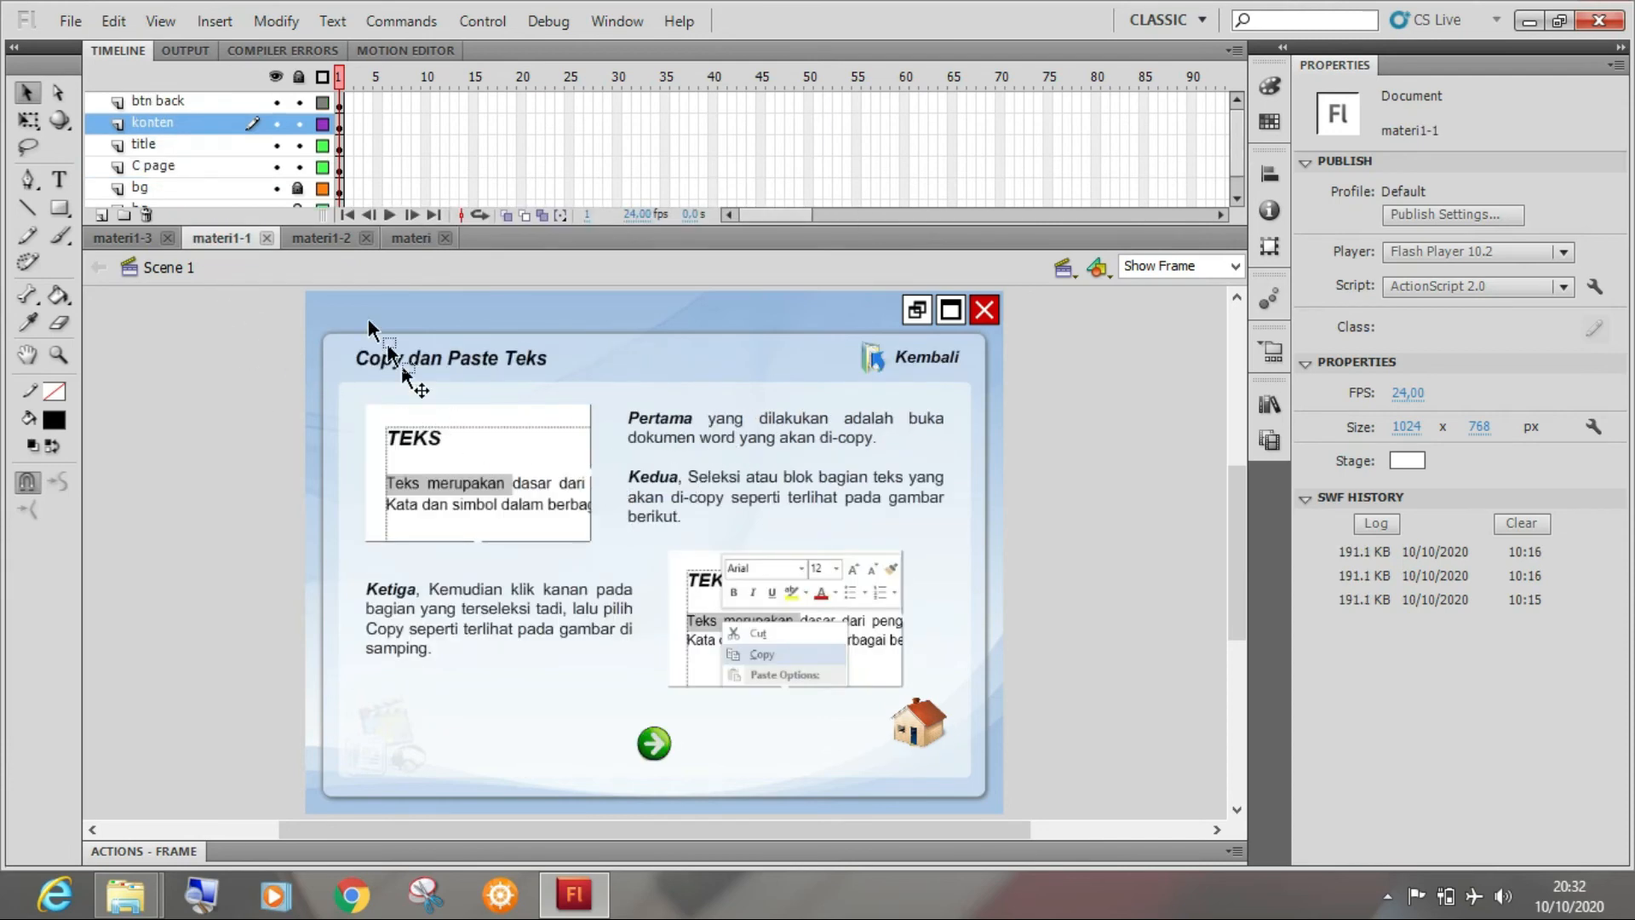
pyautogui.click(327, 238)
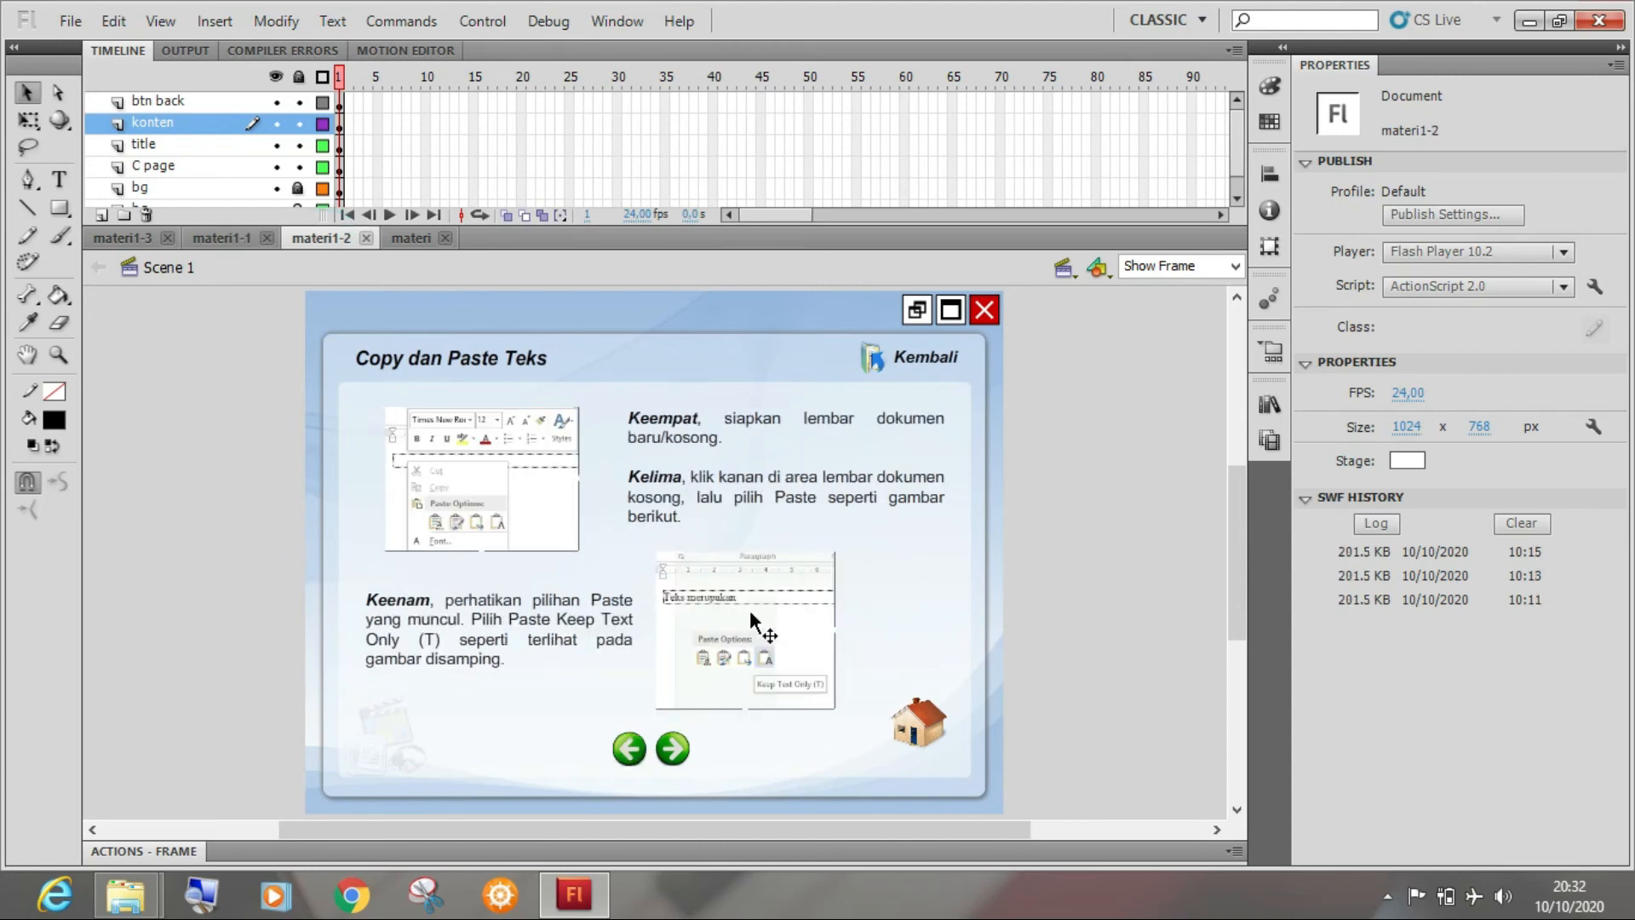
pyautogui.click(123, 239)
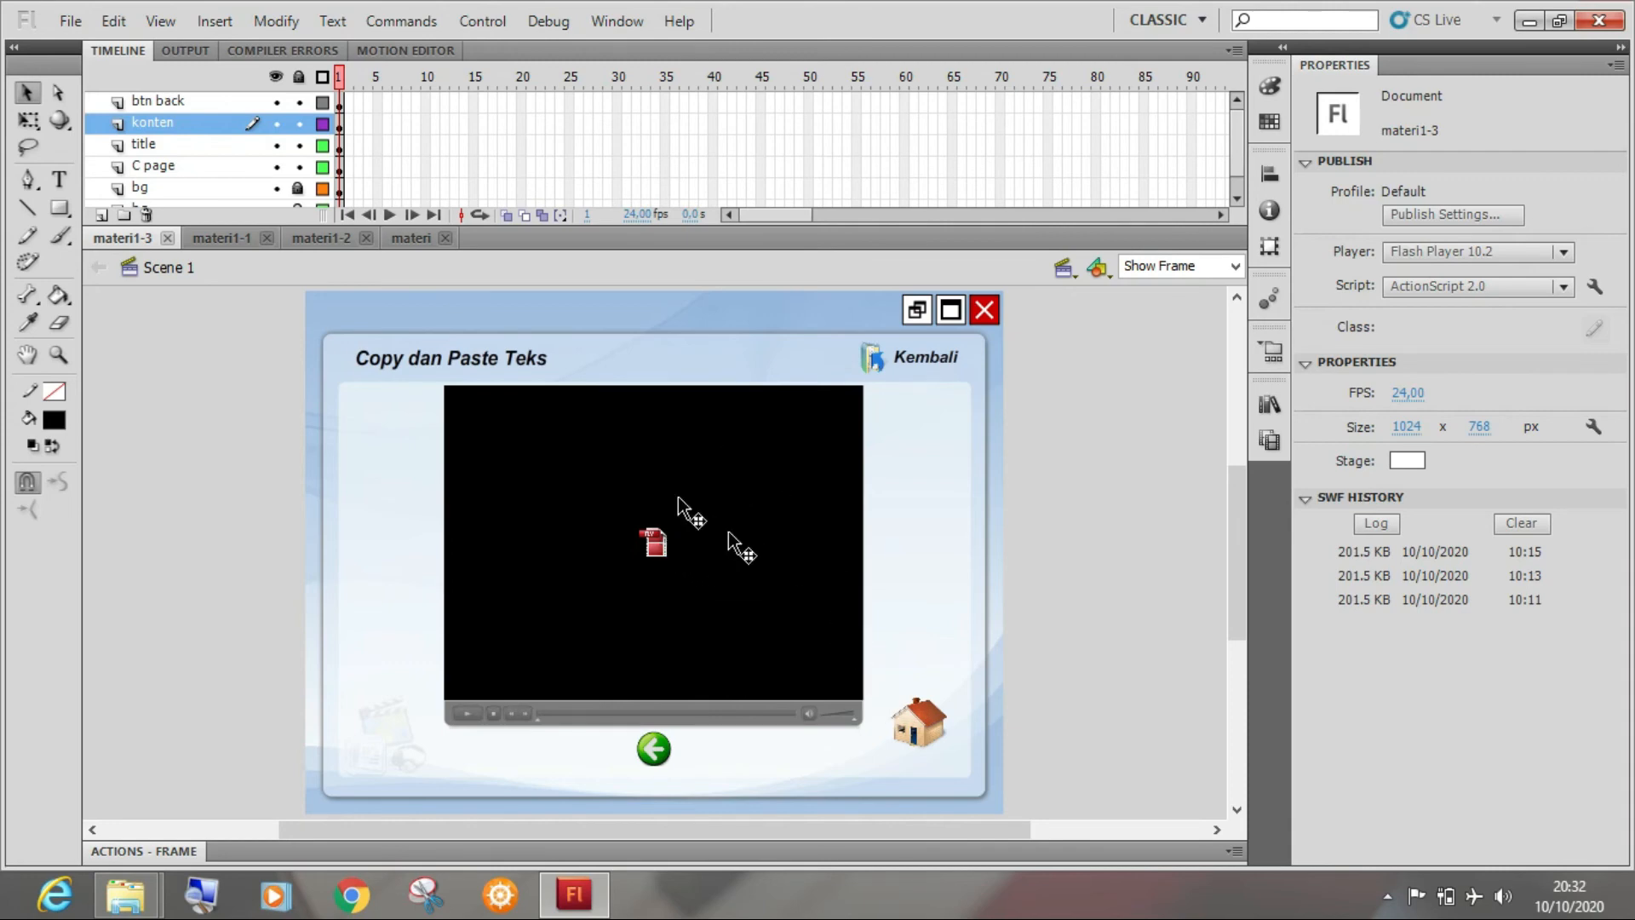
pyautogui.click(412, 238)
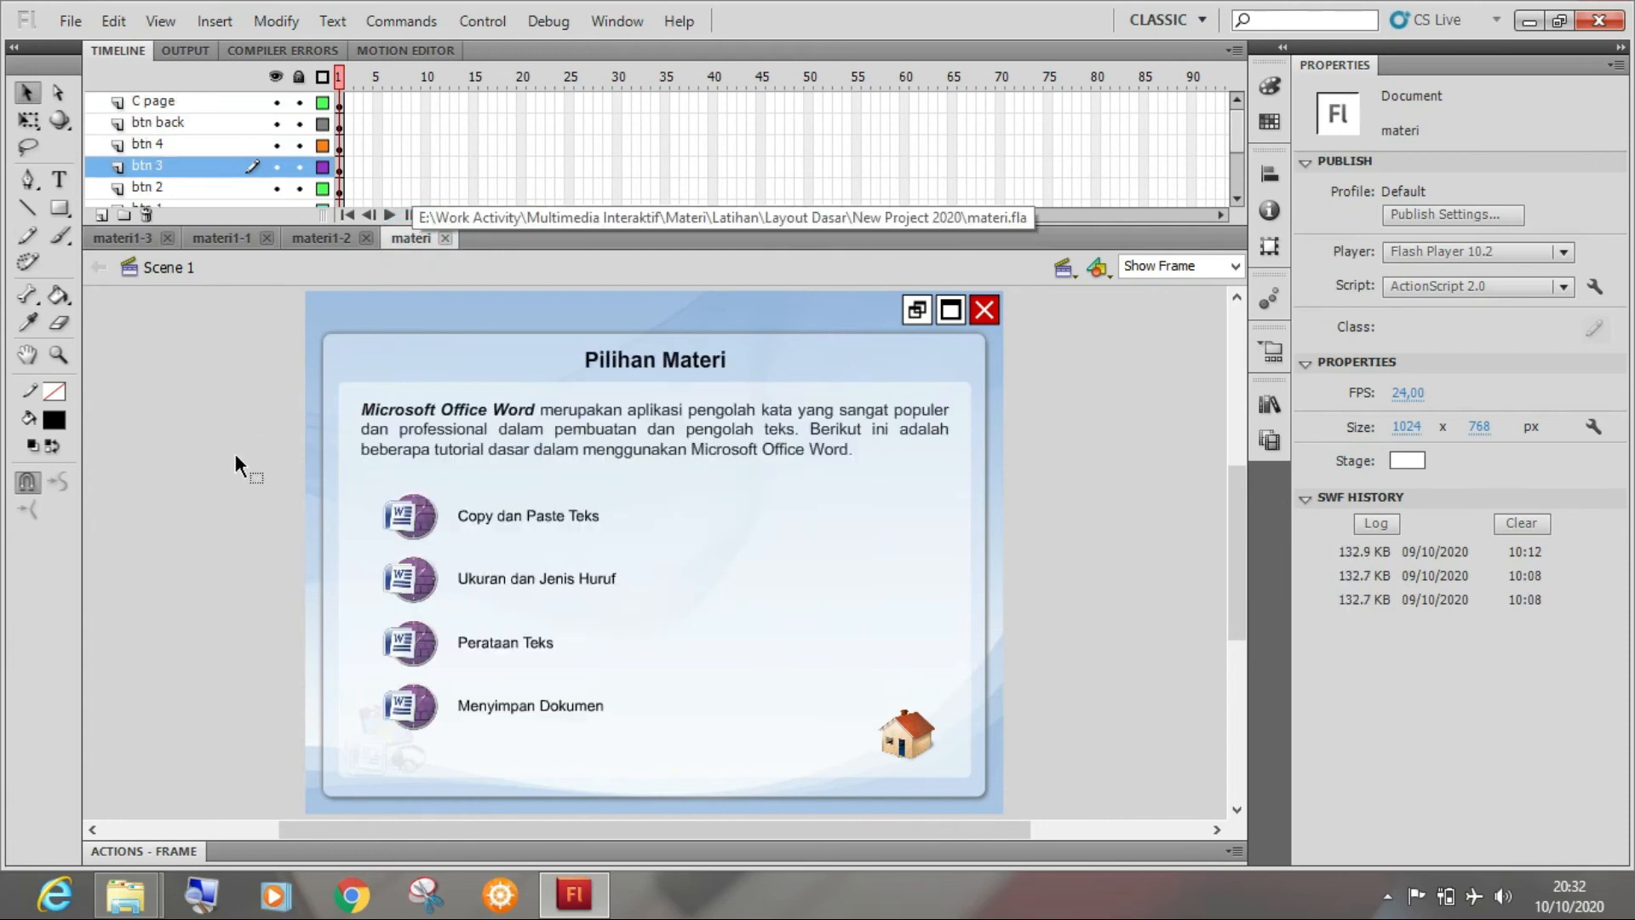